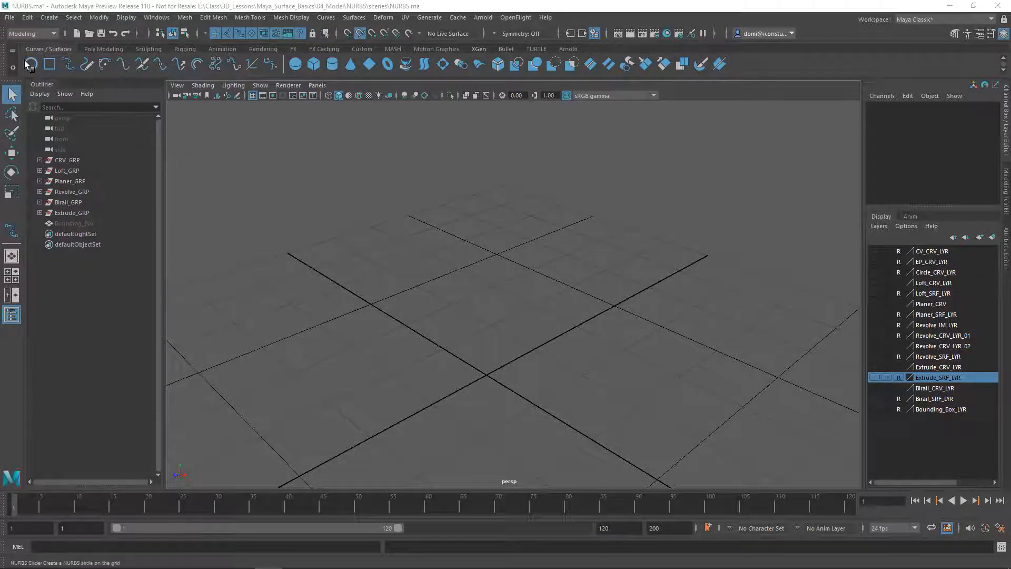
Step: Create a NURBS sphere at the origin and frame it in the perspective view
{"action": "left_click", "coordinate": [100, 49]}
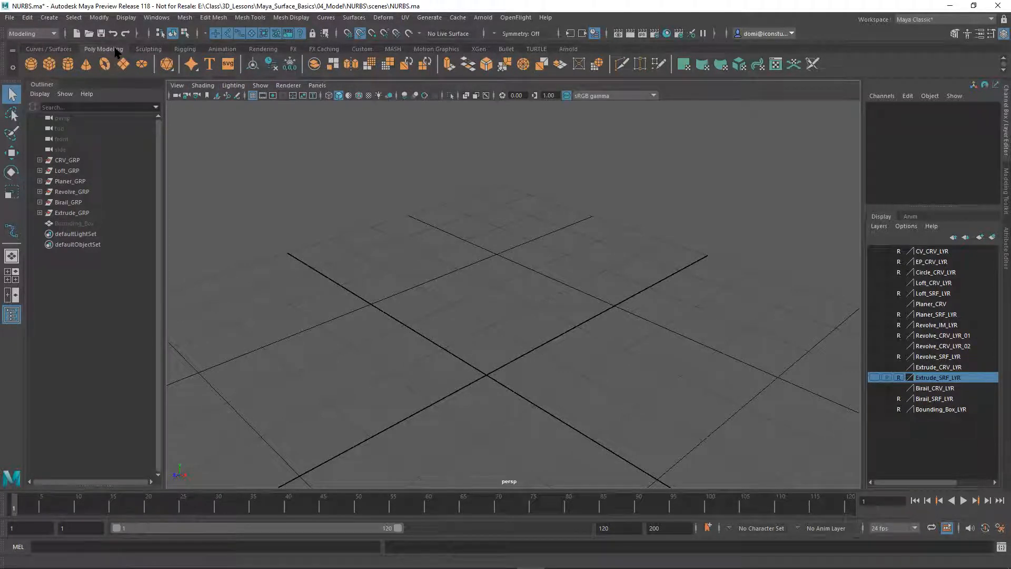
{"action": "left_click", "coordinate": [46, 50]}
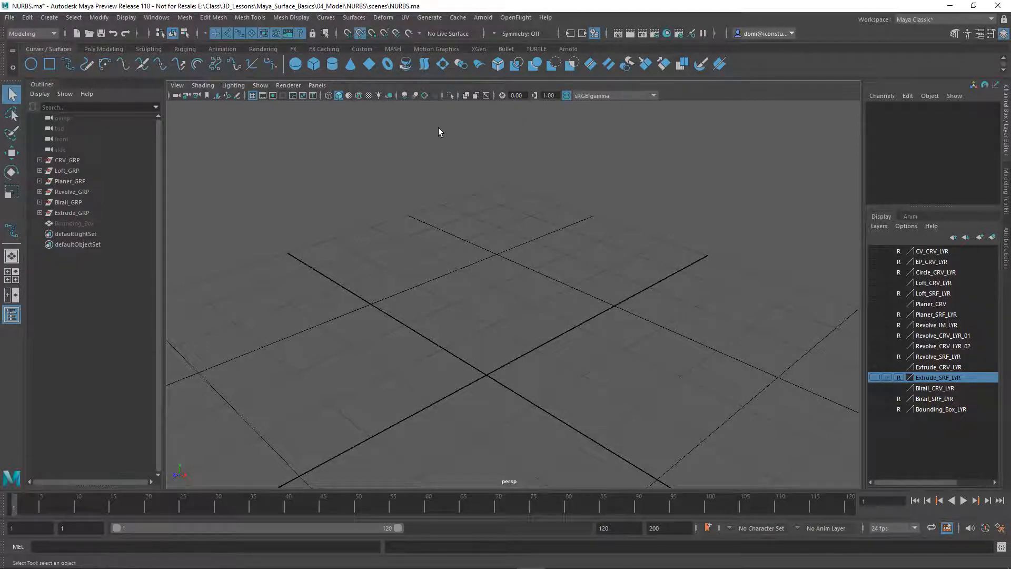
{"action": "left_click", "coordinate": [295, 64]}
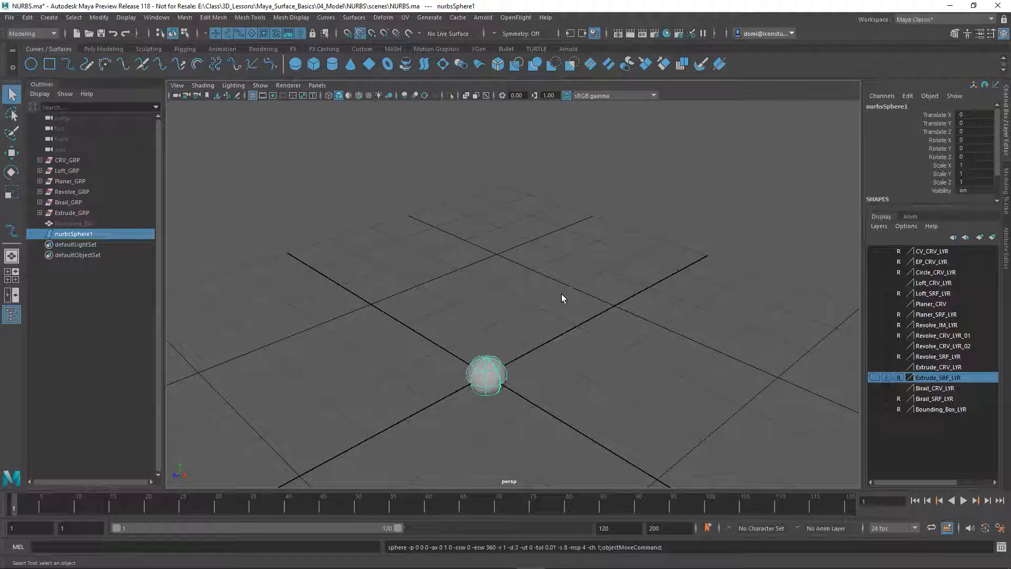
{"action": "key", "text": "f"}
{"action": "left_click_drag", "start_coordinate": [641, 314], "coordinate": [677, 311], "text": "alt"}
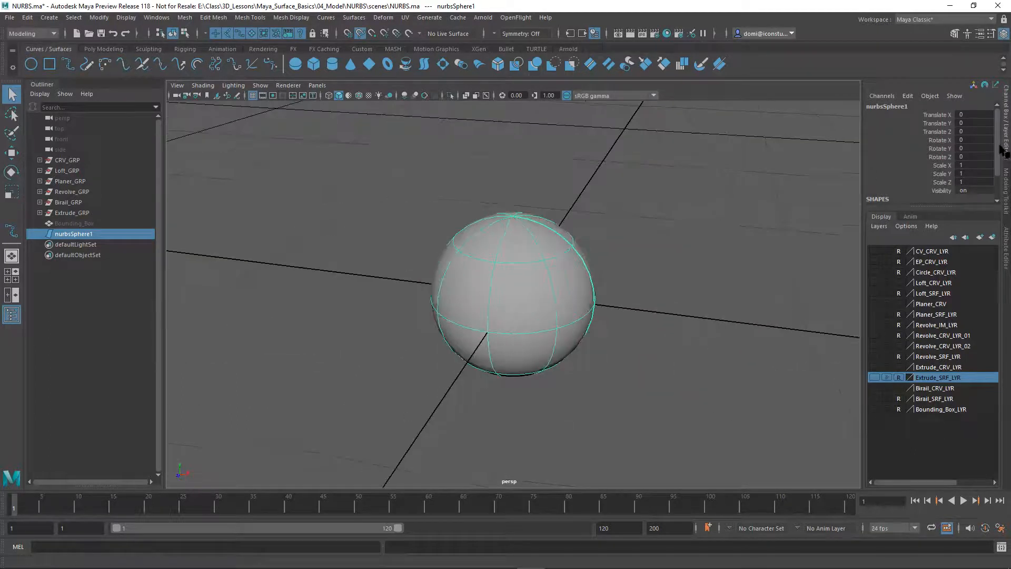
Step: Open the Modeling Toolkit, switch to vertex selection and display the sphere's control vertices
{"action": "left_click", "coordinate": [1001, 180]}
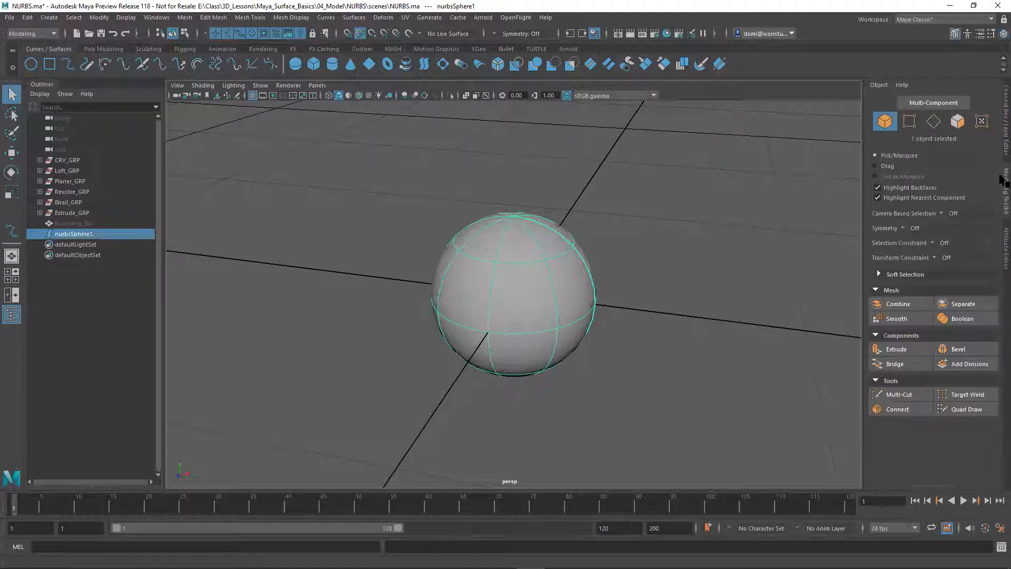
{"action": "left_click", "coordinate": [764, 202]}
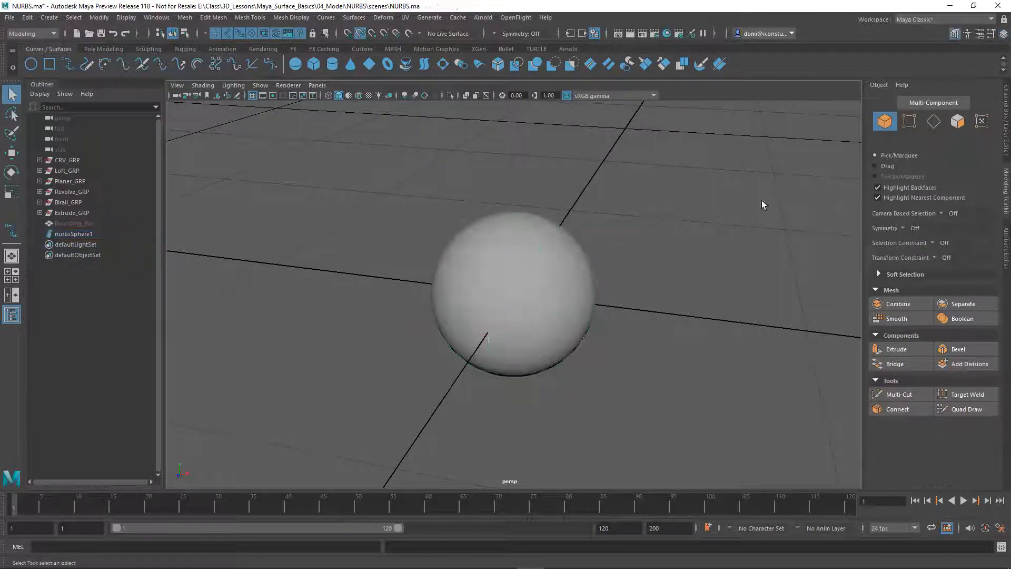
{"action": "left_click", "coordinate": [906, 122]}
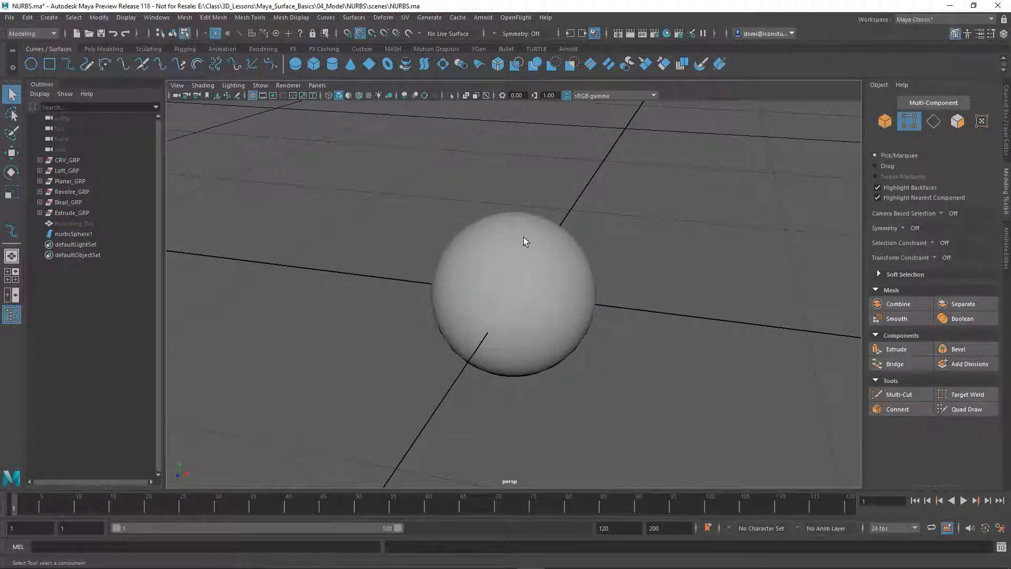
{"action": "left_click_drag", "start_coordinate": [558, 198], "coordinate": [607, 259]}
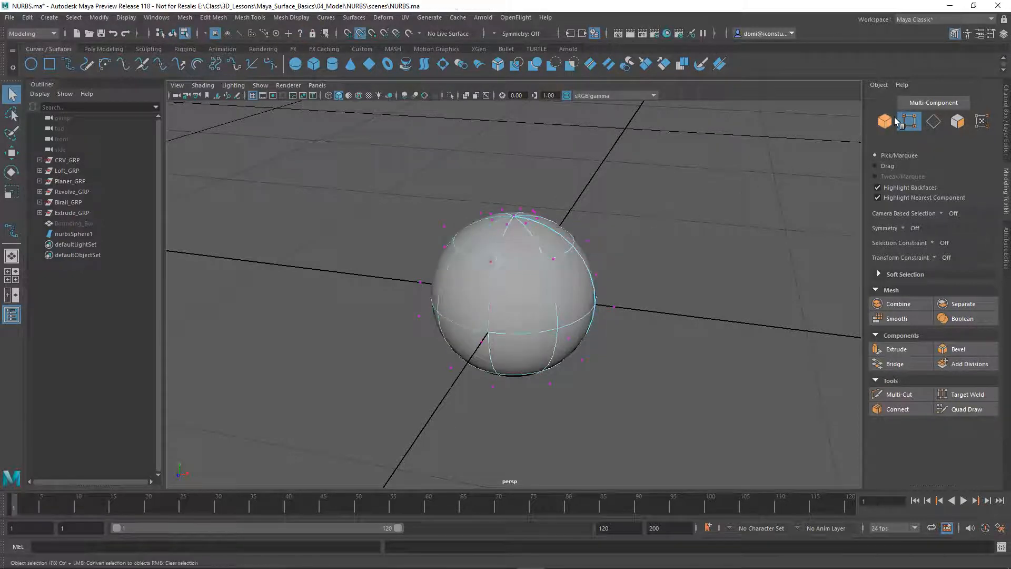
Step: Switch the sphere to edge selection and to face selection to examine its isoparms and surface patch points
{"action": "left_click", "coordinate": [879, 126]}
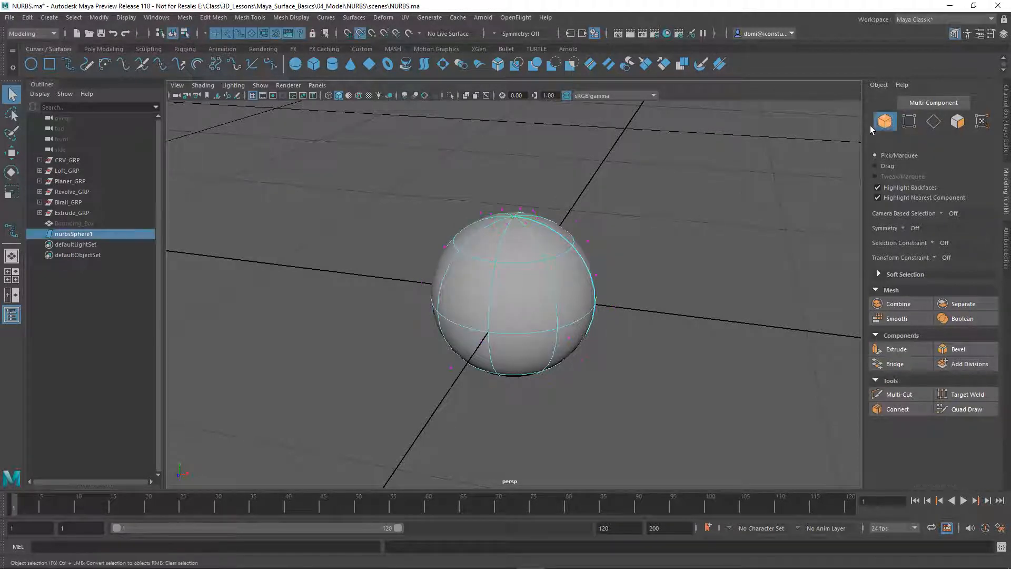
{"action": "left_click", "coordinate": [932, 121]}
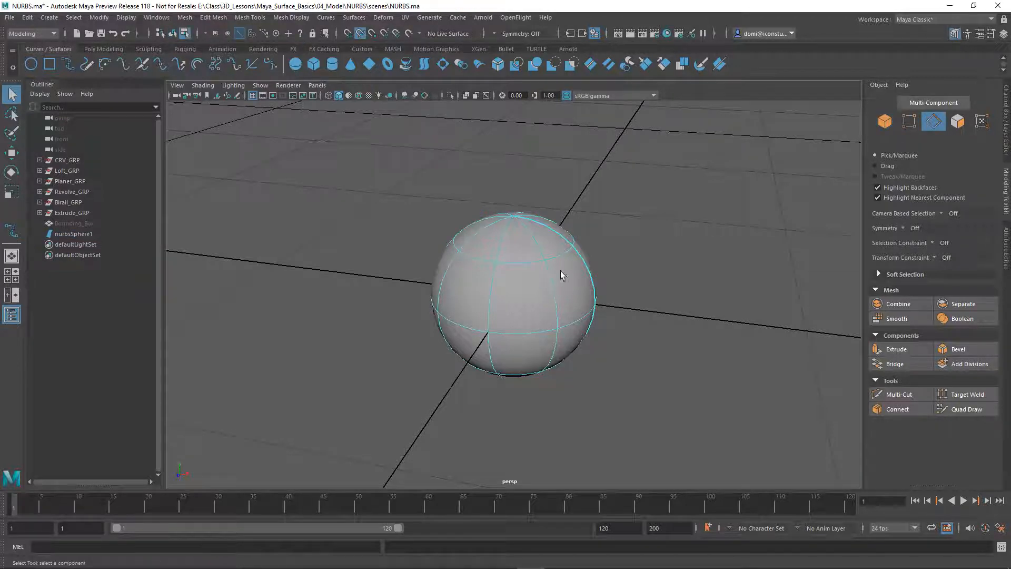
{"action": "left_click", "coordinate": [957, 121]}
{"action": "left_click_drag", "start_coordinate": [490, 221], "coordinate": [600, 307]}
{"action": "left_click", "coordinate": [503, 218]}
{"action": "left_click_drag", "start_coordinate": [607, 233], "coordinate": [681, 209], "text": "alt"}
{"action": "left_click", "coordinate": [680, 206]}
{"action": "left_click_drag", "start_coordinate": [626, 229], "coordinate": [642, 193], "text": "alt"}
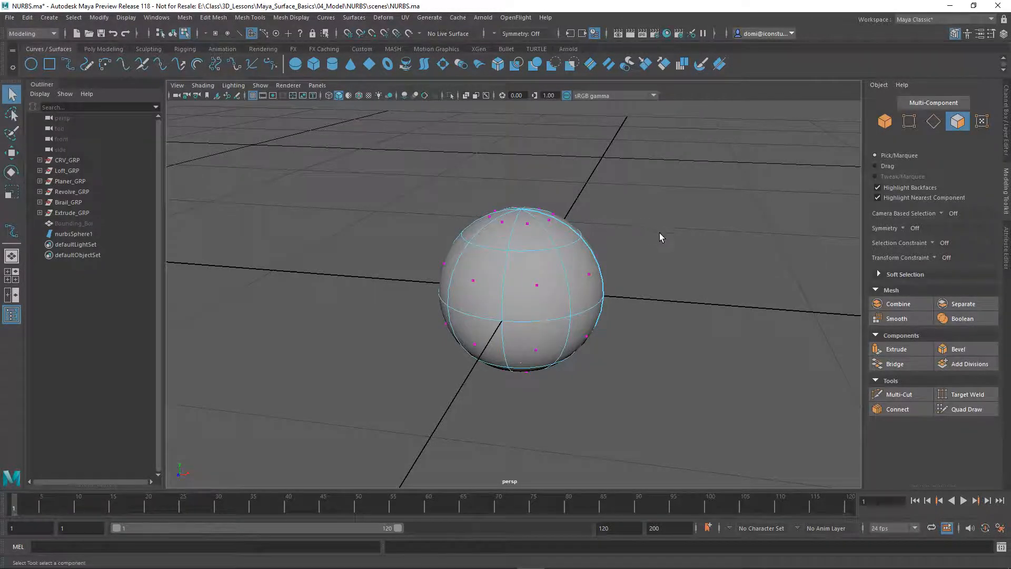
{"action": "mouse_move", "coordinate": [696, 253]}
{"action": "left_mouse_down", "text": "alt"}
{"action": "mouse_move", "coordinate": [722, 248]}
{"action": "mouse_move", "coordinate": [706, 266]}
{"action": "mouse_move", "coordinate": [674, 250]}
{"action": "mouse_move", "coordinate": [641, 255]}
{"action": "mouse_move", "coordinate": [733, 295]}
{"action": "mouse_move", "coordinate": [760, 292]}
{"action": "mouse_move", "coordinate": [808, 260]}
{"action": "mouse_move", "coordinate": [663, 279]}
{"action": "mouse_move", "coordinate": [722, 272]}
{"action": "mouse_move", "coordinate": [714, 261]}
{"action": "left_mouse_up", "text": "alt"}
{"action": "left_click_drag", "start_coordinate": [583, 176], "coordinate": [617, 174], "text": "alt"}
Step: In vertex selection mode, pull one control vertex on the sphere's upper side outward and upward with the Move tool
{"action": "left_click", "coordinate": [909, 121]}
{"action": "left_click_drag", "start_coordinate": [556, 178], "coordinate": [645, 235], "text": "alt"}
{"action": "scroll", "coordinate": [636, 199], "scroll_direction": "down", "scroll_amount": 3}
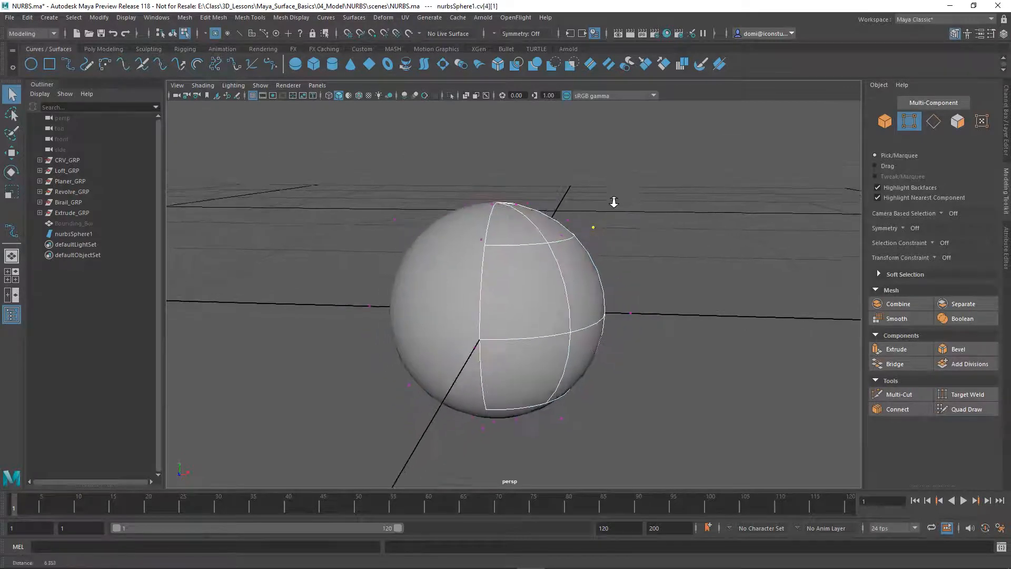
{"action": "key", "text": "w"}
{"action": "left_click_drag", "start_coordinate": [645, 237], "coordinate": [712, 237]}
{"action": "left_click_drag", "start_coordinate": [661, 198], "coordinate": [655, 146]}
Step: Select two opposite control vertices on the sphere's sides and scale them apart
{"action": "left_click_drag", "start_coordinate": [704, 241], "coordinate": [591, 255], "text": "alt"}
{"action": "left_click_drag", "start_coordinate": [360, 274], "coordinate": [401, 330]}
{"action": "left_click_drag", "start_coordinate": [611, 277], "coordinate": [644, 318], "text": "shift"}
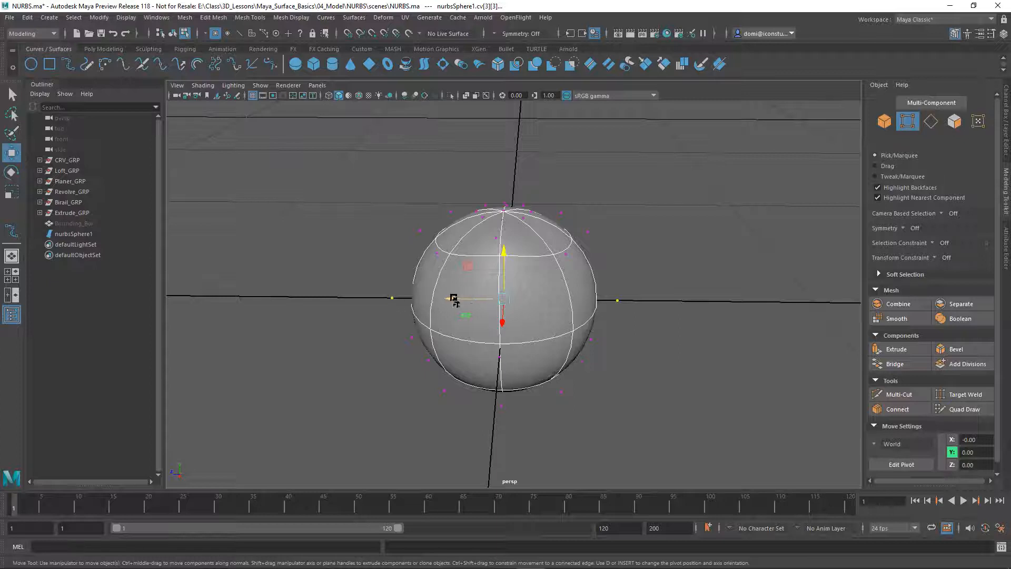
{"action": "key", "text": "e"}
{"action": "key", "text": "r"}
{"action": "left_click_drag", "start_coordinate": [457, 298], "coordinate": [407, 299]}
Step: Return to object selection and delete the deformed sphere
{"action": "left_click_drag", "start_coordinate": [374, 254], "coordinate": [519, 232], "text": "alt"}
{"action": "left_click", "coordinate": [698, 235]}
{"action": "left_click_drag", "start_coordinate": [706, 226], "coordinate": [683, 198], "text": "alt"}
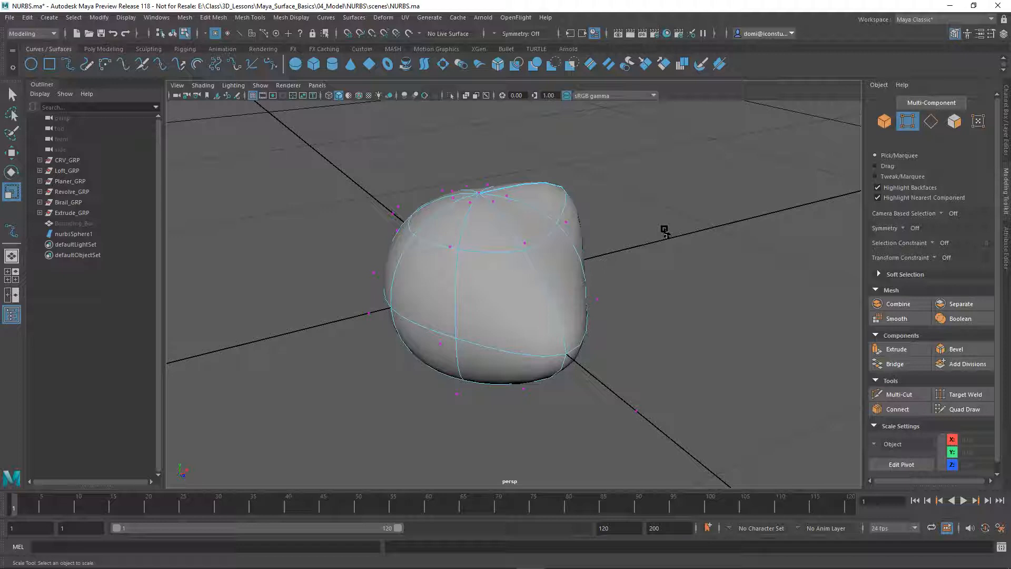
{"action": "key", "text": "F8"}
{"action": "left_click", "coordinate": [664, 230]}
{"action": "left_click_drag", "start_coordinate": [447, 187], "coordinate": [605, 320]}
{"action": "key", "text": "Delete"}
{"action": "key", "text": "q"}
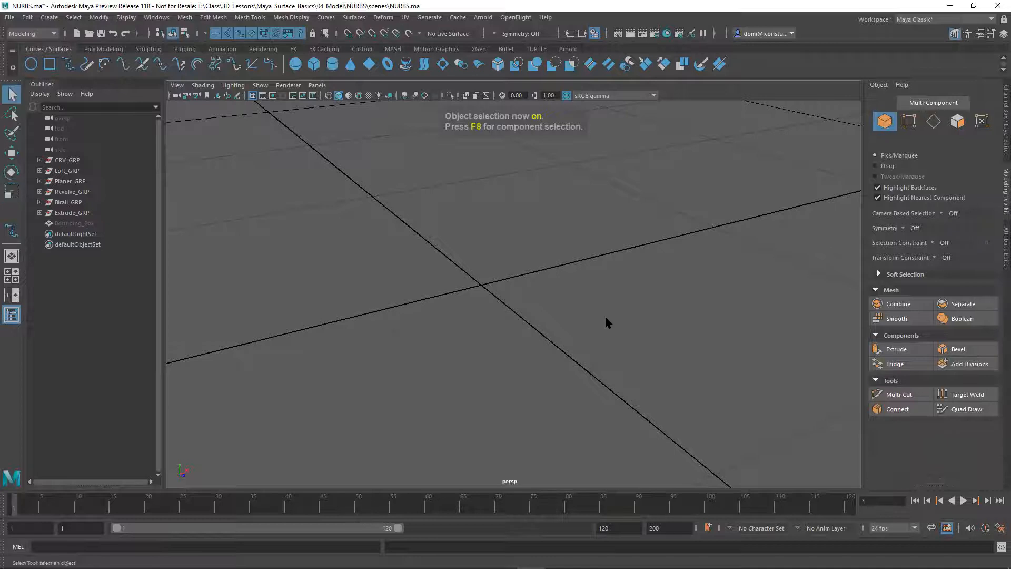
Step: Bring back the Channel Box and Layer Editor and make the Loft_CRV_LYR layer visible
{"action": "left_click", "coordinate": [1001, 134]}
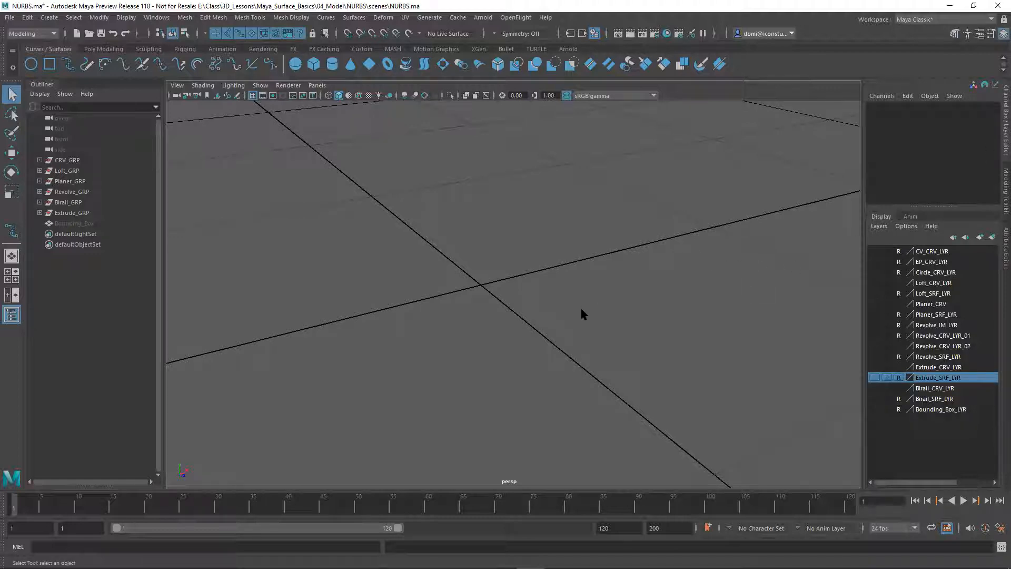
{"action": "left_click_drag", "start_coordinate": [666, 266], "coordinate": [514, 295], "text": "alt"}
{"action": "mouse_move", "coordinate": [514, 296]}
{"action": "middle_mouse_down", "text": "alt"}
{"action": "mouse_move", "coordinate": [483, 291]}
{"action": "mouse_move", "coordinate": [528, 299]}
{"action": "middle_mouse_up", "text": "alt"}
{"action": "right_click_drag", "start_coordinate": [527, 298], "coordinate": [469, 293], "text": "alt"}
{"action": "left_click_drag", "start_coordinate": [469, 293], "coordinate": [485, 293], "text": "alt"}
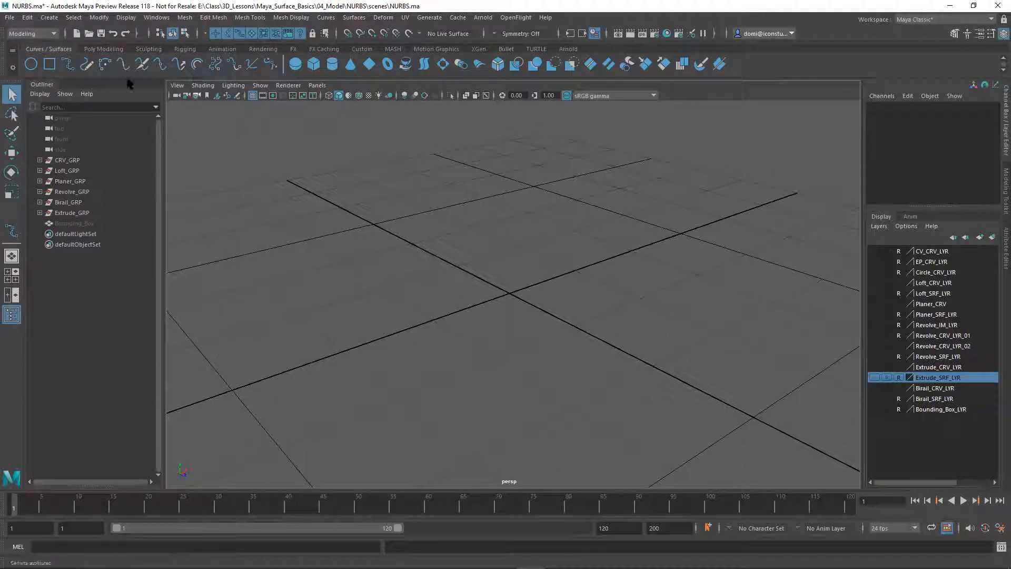
{"action": "left_click", "coordinate": [874, 283]}
{"action": "right_click_drag", "start_coordinate": [709, 287], "coordinate": [548, 342], "text": "alt"}
{"action": "middle_click_drag", "start_coordinate": [548, 343], "coordinate": [551, 328], "text": "alt"}
{"action": "left_click_drag", "start_coordinate": [552, 327], "coordinate": [616, 314], "text": "alt"}
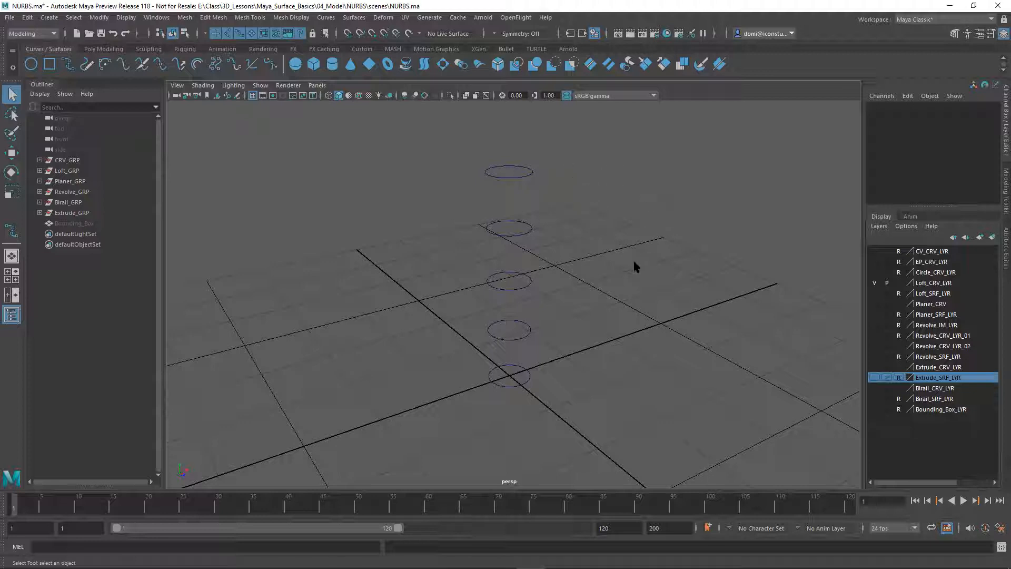
{"action": "right_click_drag", "start_coordinate": [639, 254], "coordinate": [684, 267], "text": "alt"}
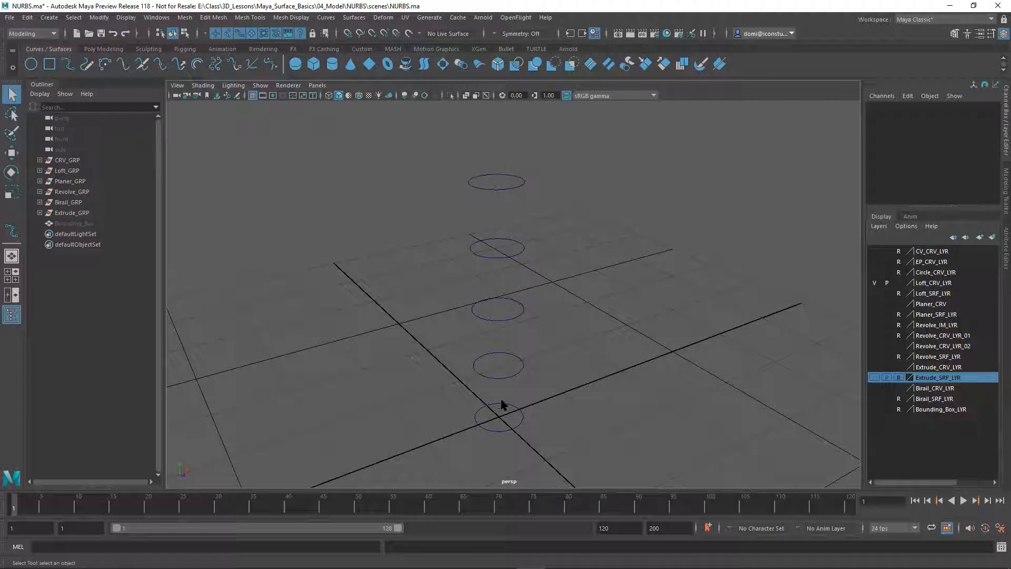
{"action": "left_click_drag", "start_coordinate": [586, 305], "coordinate": [566, 289], "text": "alt"}
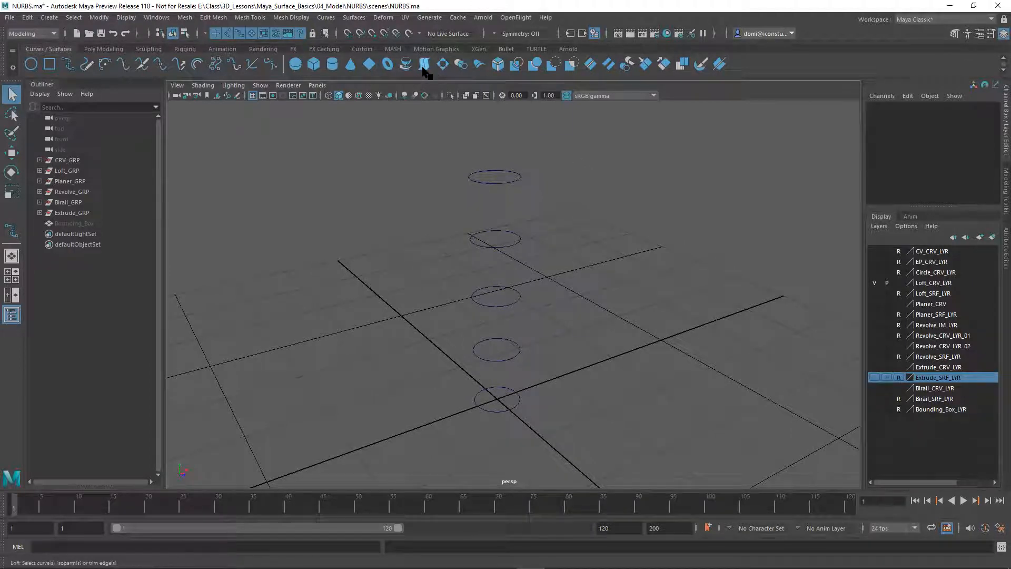
{"action": "left_click", "coordinate": [353, 18]}
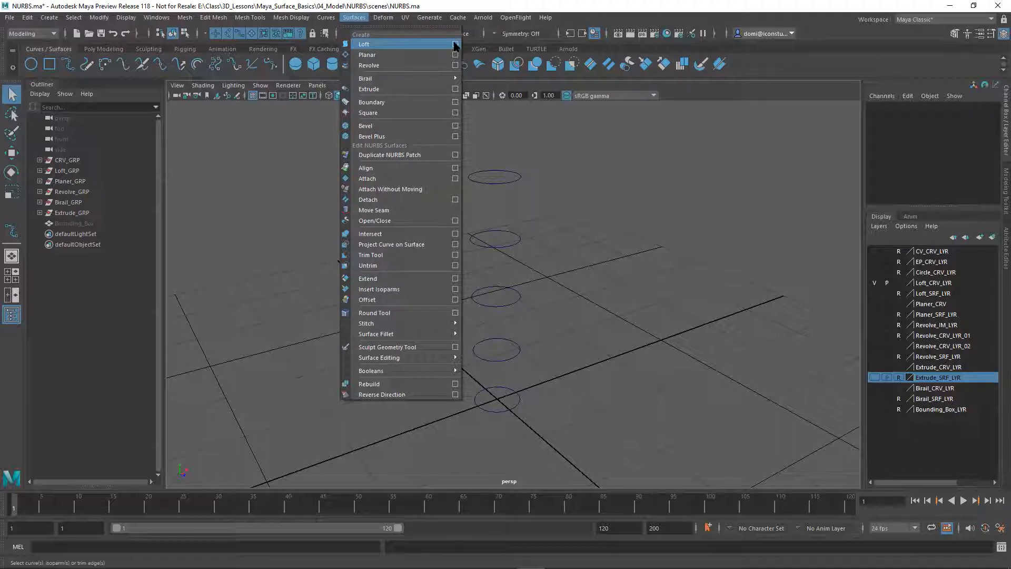
{"action": "left_click", "coordinate": [368, 45]}
{"action": "left_click", "coordinate": [620, 269]}
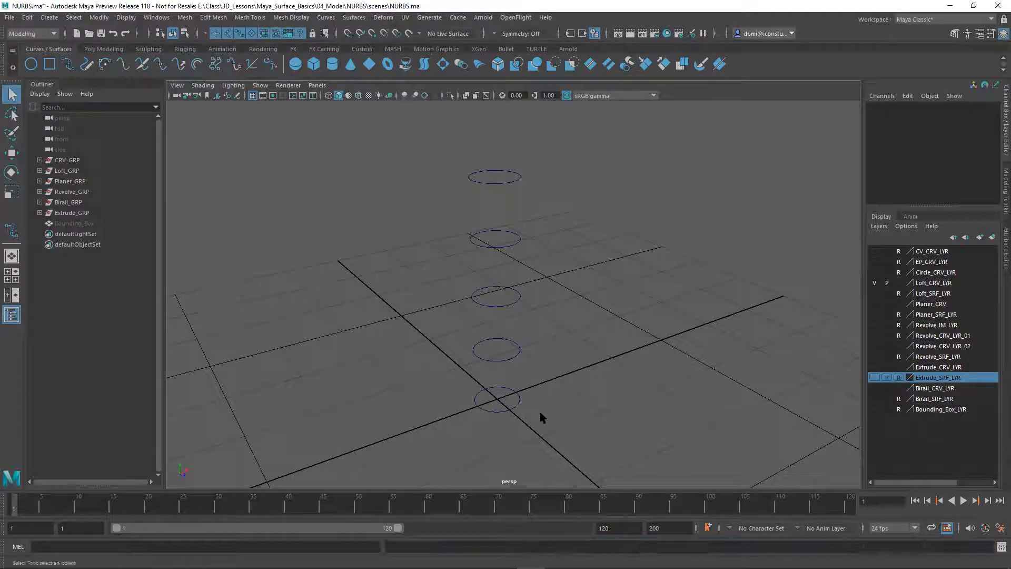
Step: Loft a surface through the five stacked circles, selecting them in order from the lowest to the highest
{"action": "left_click", "coordinate": [505, 407]}
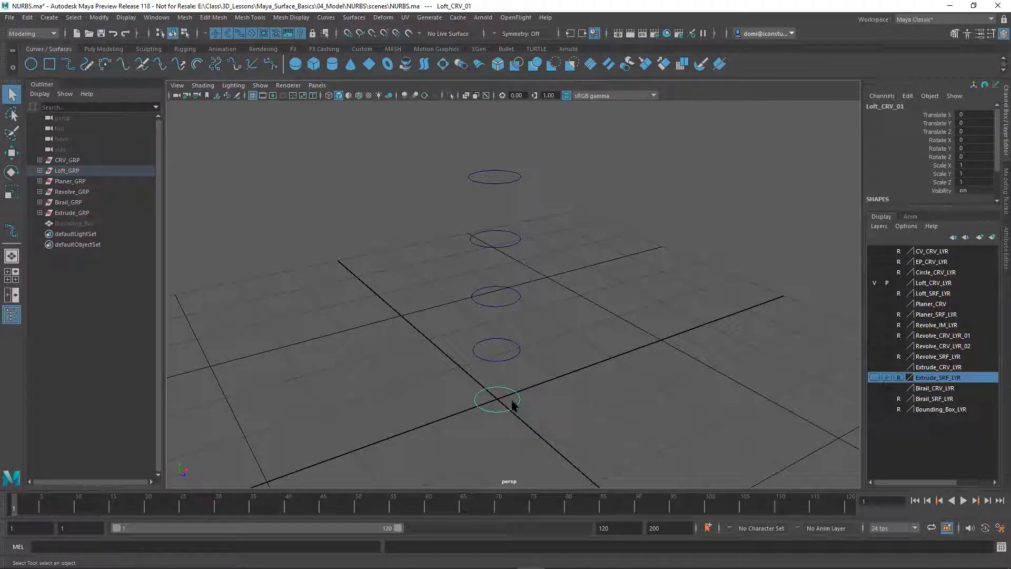
{"action": "left_click", "coordinate": [518, 350], "text": "shift"}
{"action": "left_click", "coordinate": [521, 299], "text": "shift"}
{"action": "left_click", "coordinate": [513, 239], "text": "shift"}
{"action": "left_click_drag", "start_coordinate": [536, 191], "coordinate": [540, 188], "text": "shift"}
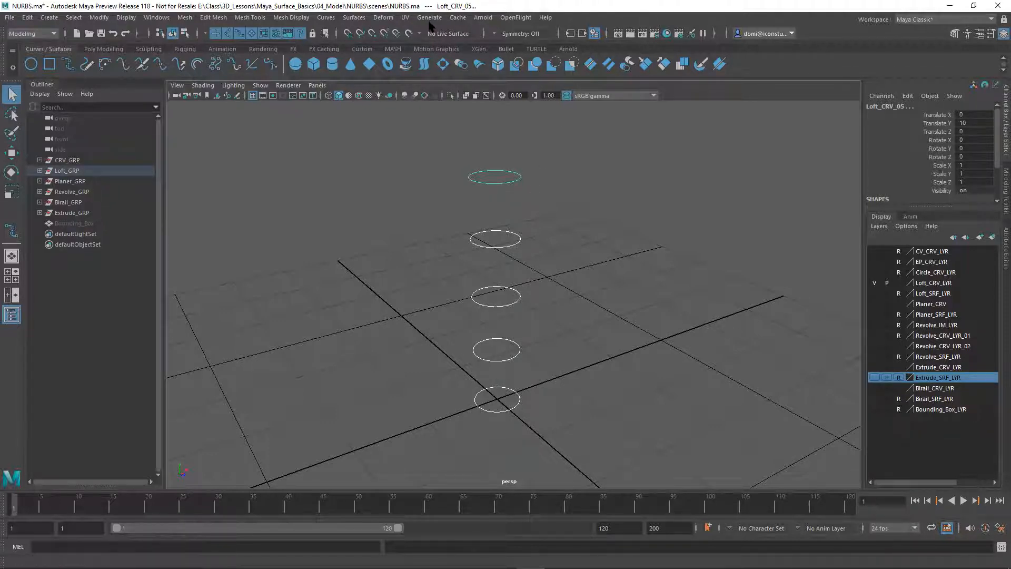
{"action": "left_click", "coordinate": [356, 20]}
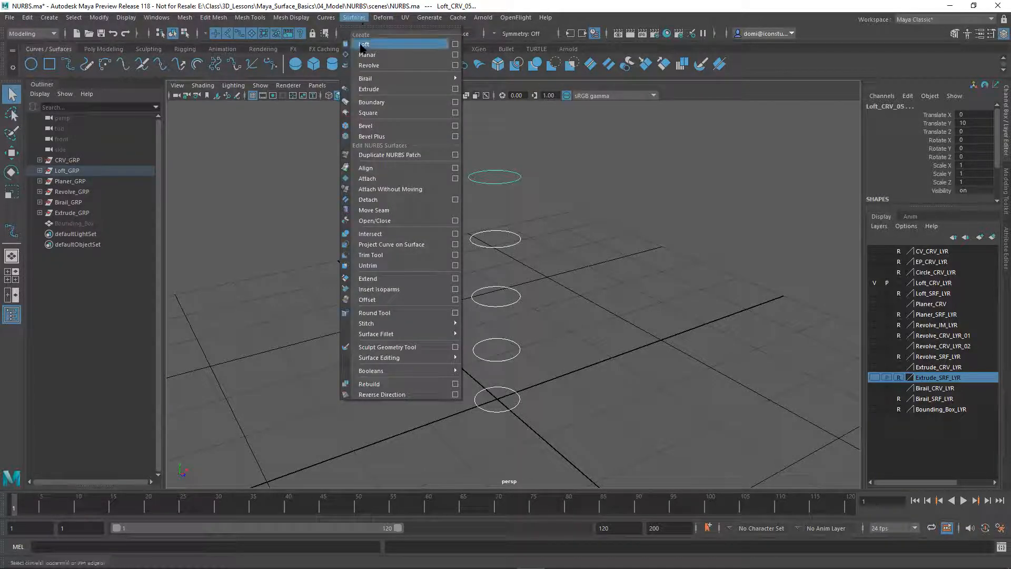
{"action": "left_click", "coordinate": [362, 43]}
{"action": "left_click", "coordinate": [583, 211]}
{"action": "left_click_drag", "start_coordinate": [582, 214], "coordinate": [614, 224], "text": "alt"}
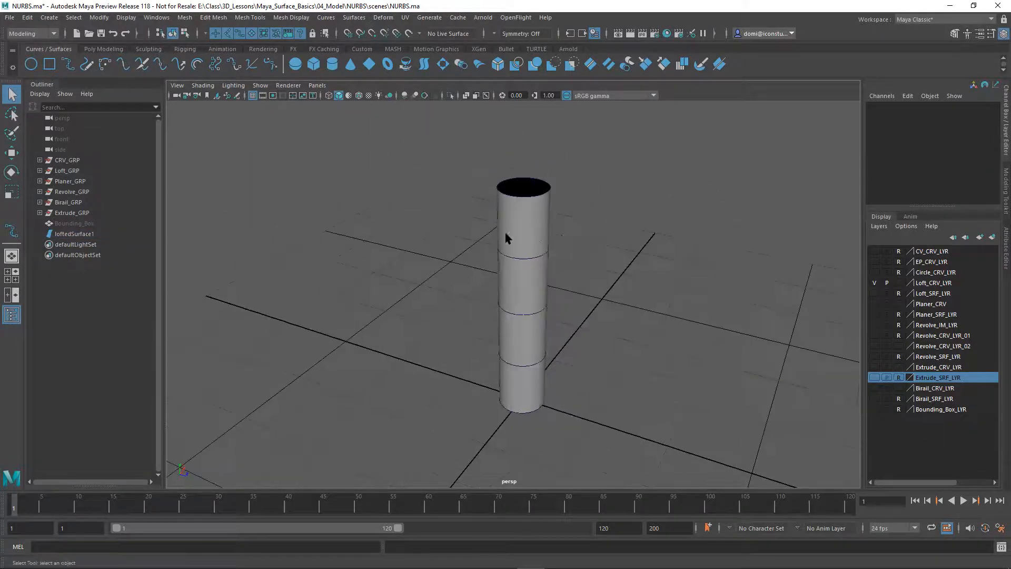
Step: Examine the lofted cylinder and the circles it passes through from several angles
{"action": "left_click", "coordinate": [541, 237]}
{"action": "left_click", "coordinate": [619, 212]}
{"action": "left_click_drag", "start_coordinate": [620, 260], "coordinate": [623, 233], "text": "alt"}
{"action": "left_click", "coordinate": [538, 230]}
{"action": "left_click", "coordinate": [567, 226]}
{"action": "middle_click_drag", "start_coordinate": [568, 228], "coordinate": [584, 225], "text": "alt"}
{"action": "right_click_drag", "start_coordinate": [584, 225], "coordinate": [577, 220], "text": "alt"}
{"action": "middle_click_drag", "start_coordinate": [638, 220], "coordinate": [594, 214], "text": "alt"}
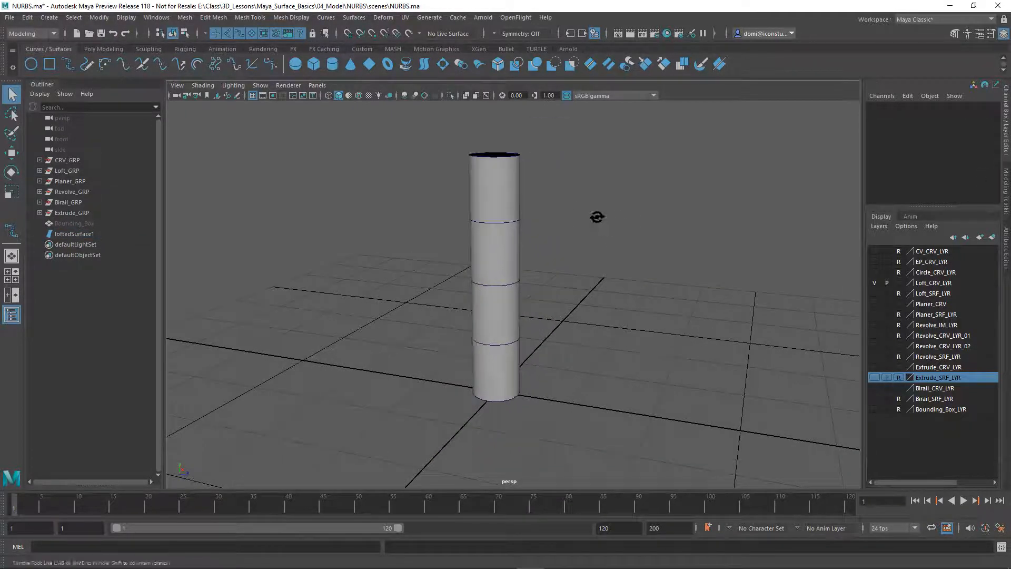
{"action": "right_click_drag", "start_coordinate": [593, 215], "coordinate": [649, 214], "text": "alt"}
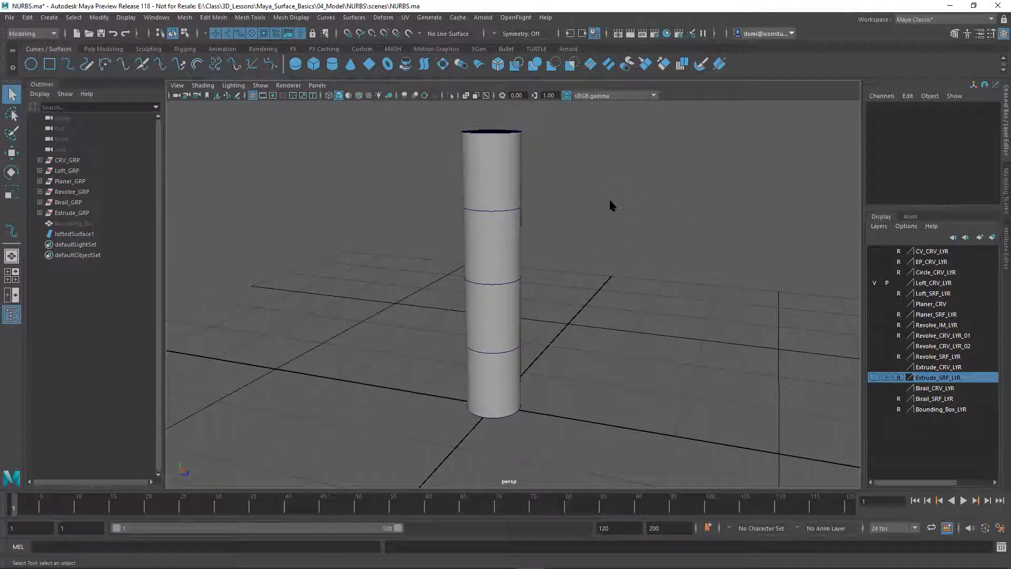
Step: Put the lofted surface into a new display layer and set that layer to Template
{"action": "left_click", "coordinate": [503, 177]}
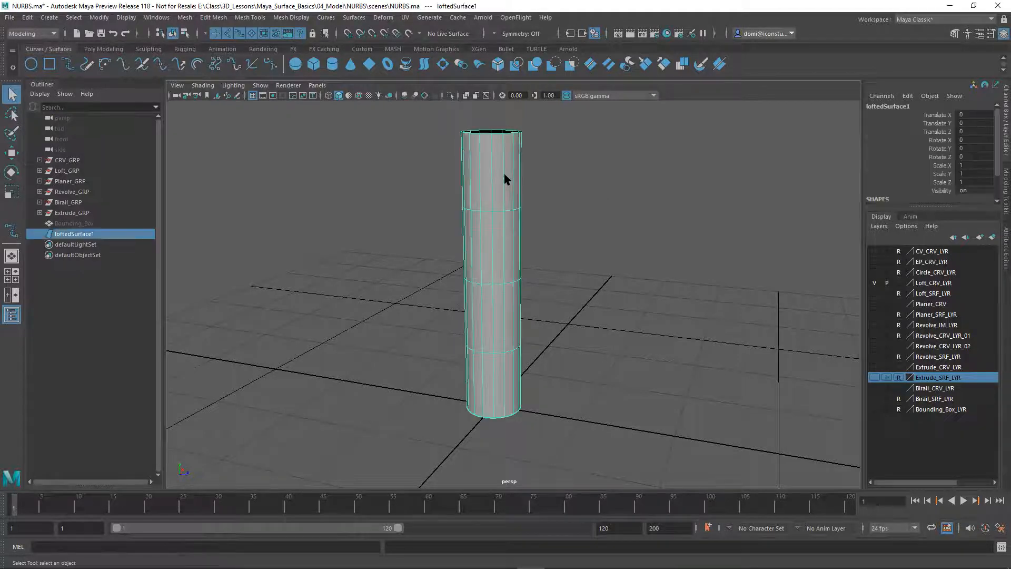
{"action": "left_click", "coordinate": [994, 237]}
{"action": "left_click", "coordinate": [712, 219]}
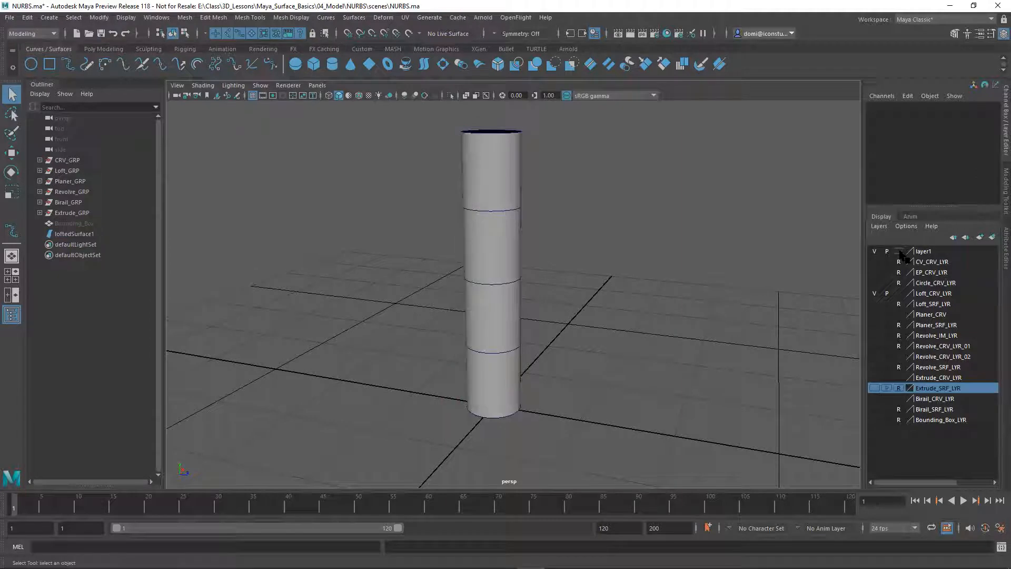
{"action": "left_click", "coordinate": [899, 251]}
{"action": "left_click", "coordinate": [899, 251]}
{"action": "left_click", "coordinate": [898, 251]}
Step: Switch from the perspective view to a full-size front view of the lofted cylinder
{"action": "left_click_drag", "start_coordinate": [653, 257], "coordinate": [675, 250], "text": "alt"}
{"action": "key", "text": "space"}
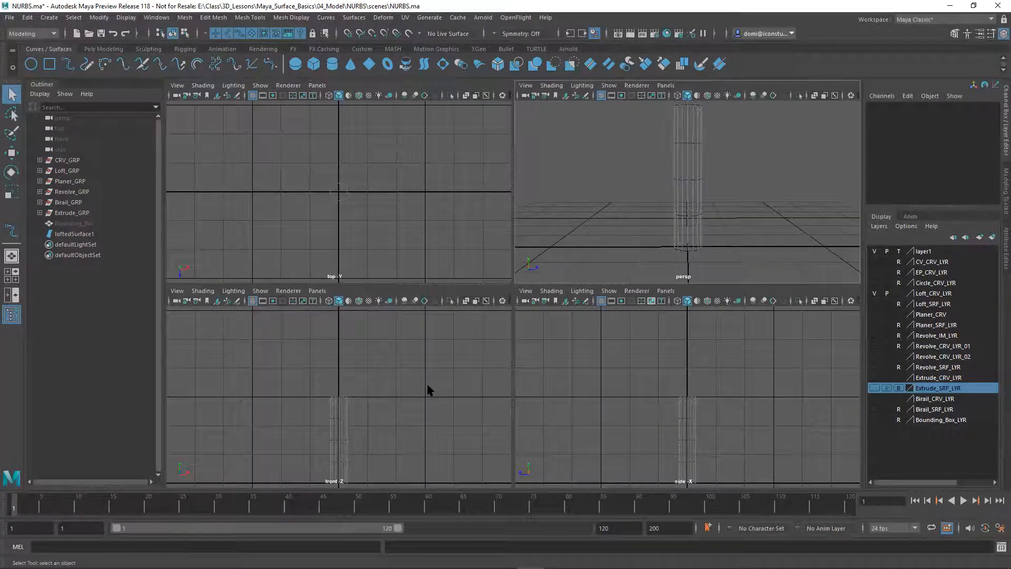
{"action": "key", "text": "space"}
{"action": "left_click_drag", "start_coordinate": [448, 157], "coordinate": [590, 240]}
{"action": "left_click_drag", "start_coordinate": [442, 254], "coordinate": [548, 308]}
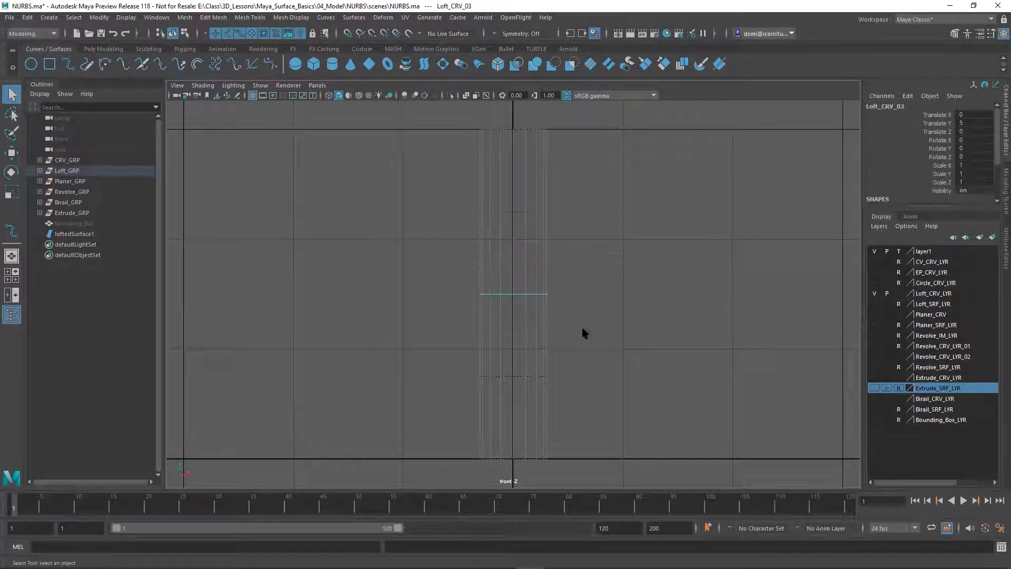
{"action": "left_click_drag", "start_coordinate": [428, 357], "coordinate": [591, 404]}
{"action": "left_click_drag", "start_coordinate": [433, 182], "coordinate": [619, 257]}
{"action": "left_click_drag", "start_coordinate": [390, 190], "coordinate": [424, 275]}
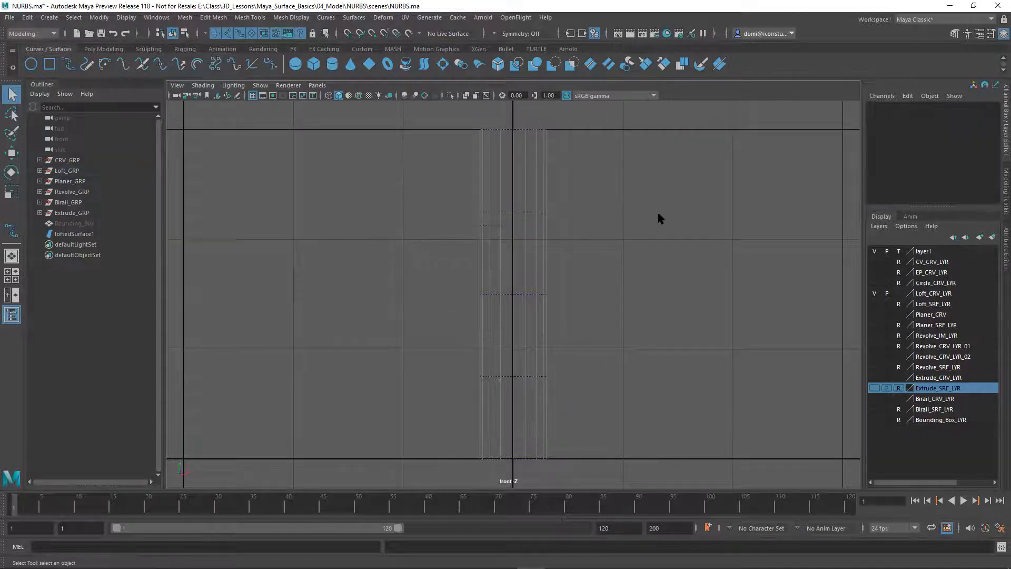
Step: Select the second and fourth circles together and move them about 1.68 units along positive X
{"action": "left_click_drag", "start_coordinate": [421, 190], "coordinate": [619, 257]}
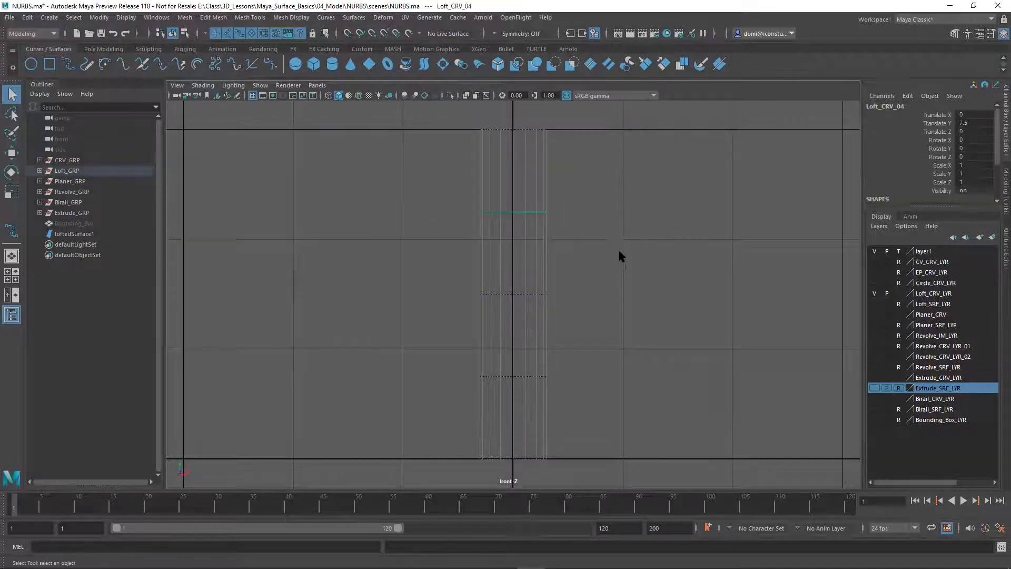
{"action": "left_click_drag", "start_coordinate": [445, 351], "coordinate": [627, 381], "text": "shift"}
{"action": "key", "text": "w"}
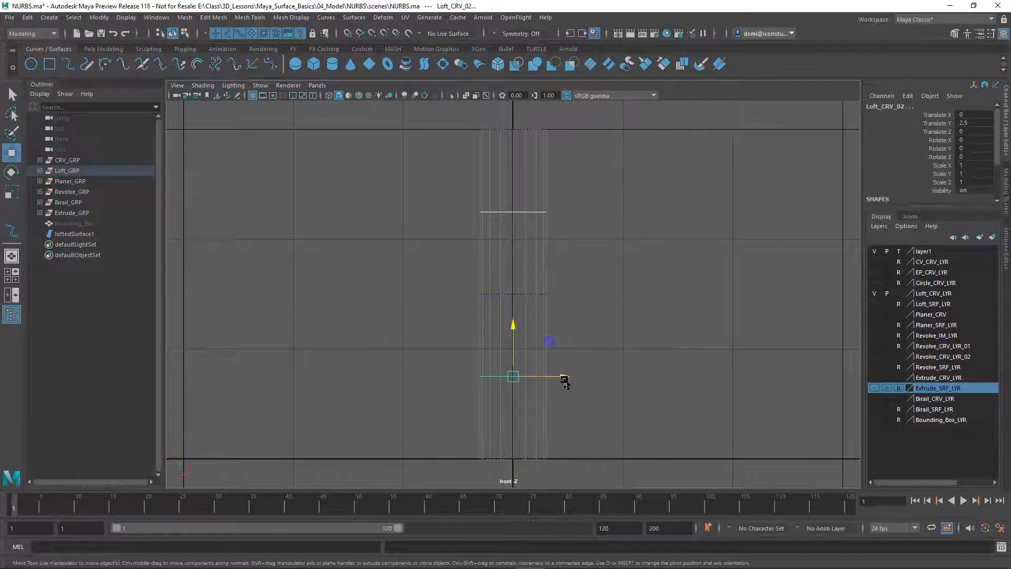
{"action": "left_click_drag", "start_coordinate": [564, 379], "coordinate": [616, 381]}
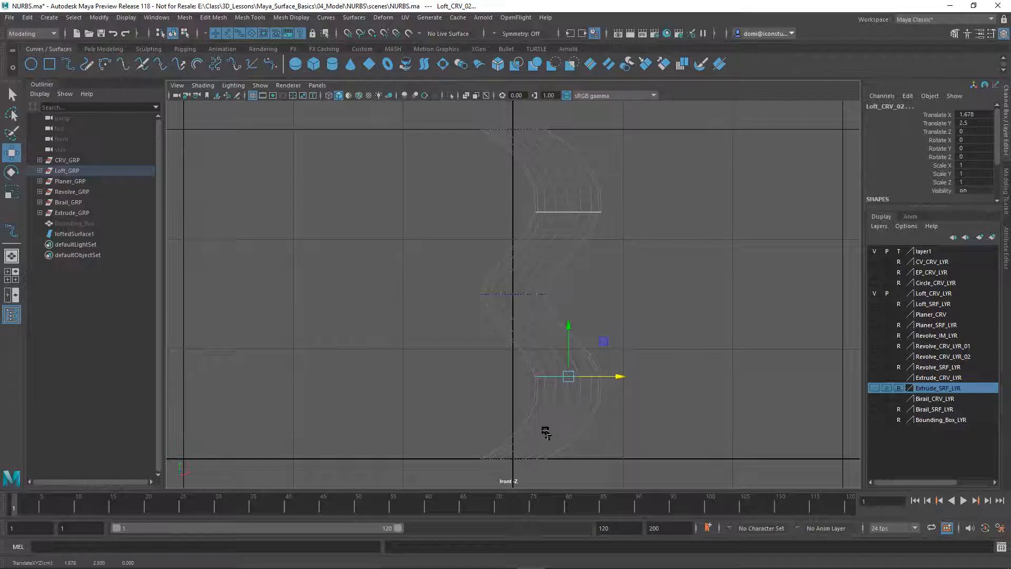
Step: Move the middle circle in negative X to bend the loft the opposite way from its neighbours
{"action": "left_click_drag", "start_coordinate": [438, 274], "coordinate": [609, 326]}
{"action": "left_click_drag", "start_coordinate": [557, 293], "coordinate": [532, 300]}
{"action": "left_click", "coordinate": [663, 233]}
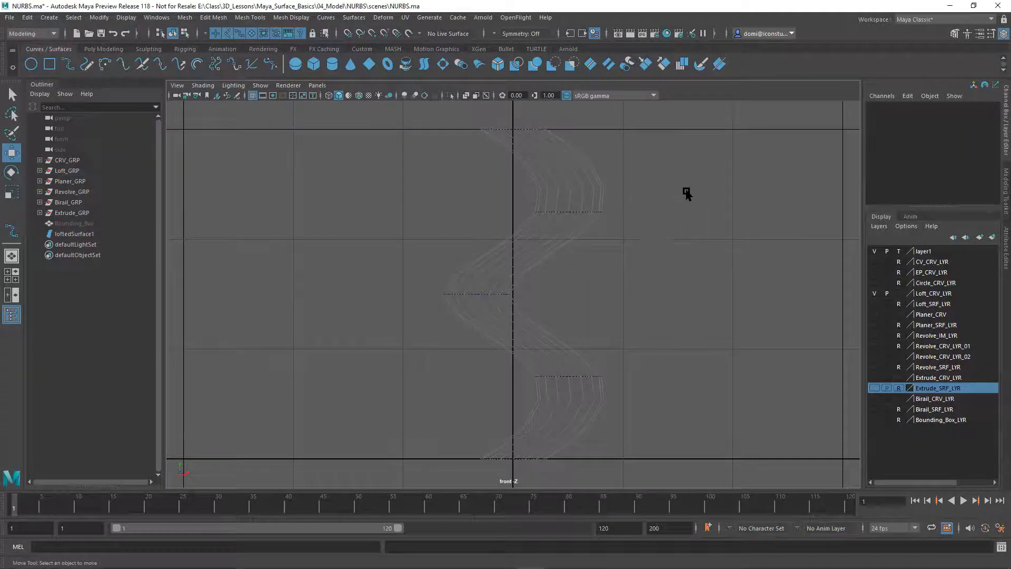
Step: Set the lofted surface's layer1 to Reference and view the shaded surface in a full-size perspective view
{"action": "key", "text": "space"}
{"action": "left_click_drag", "start_coordinate": [767, 181], "coordinate": [739, 187], "text": "alt"}
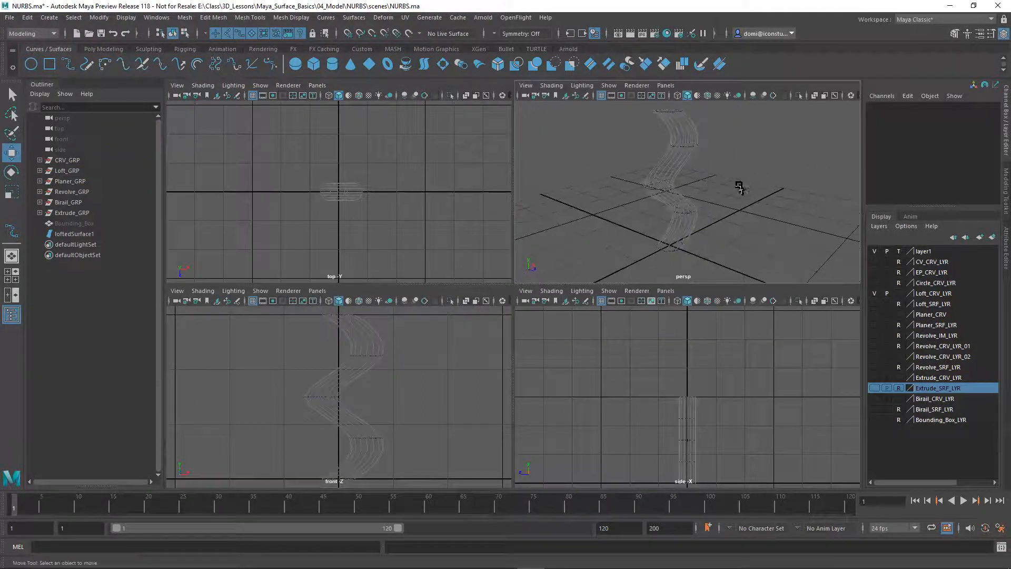
{"action": "left_click", "coordinate": [898, 251]}
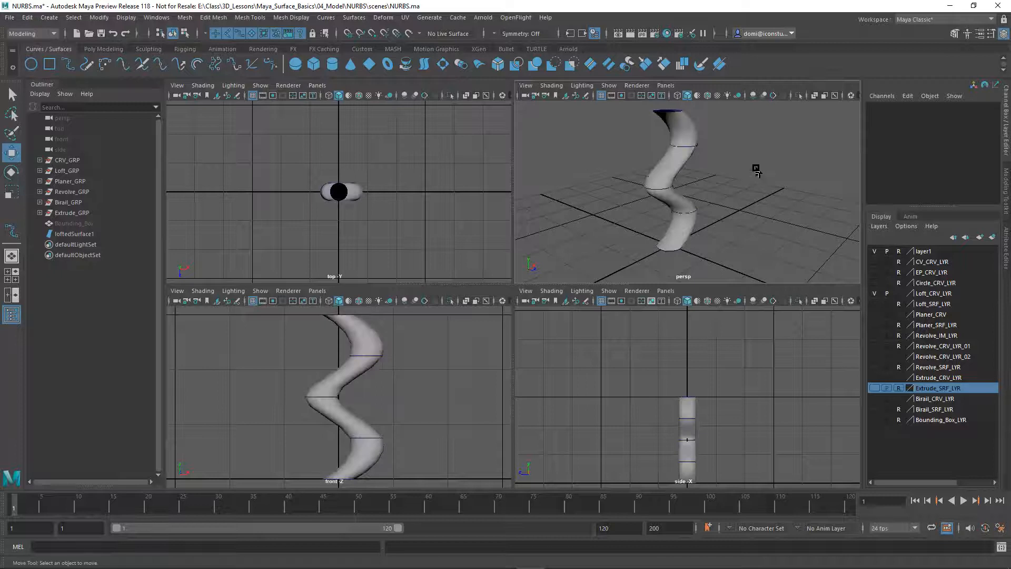
{"action": "key", "text": "space"}
{"action": "scroll", "coordinate": [694, 283], "scroll_direction": "up", "scroll_amount": 3}
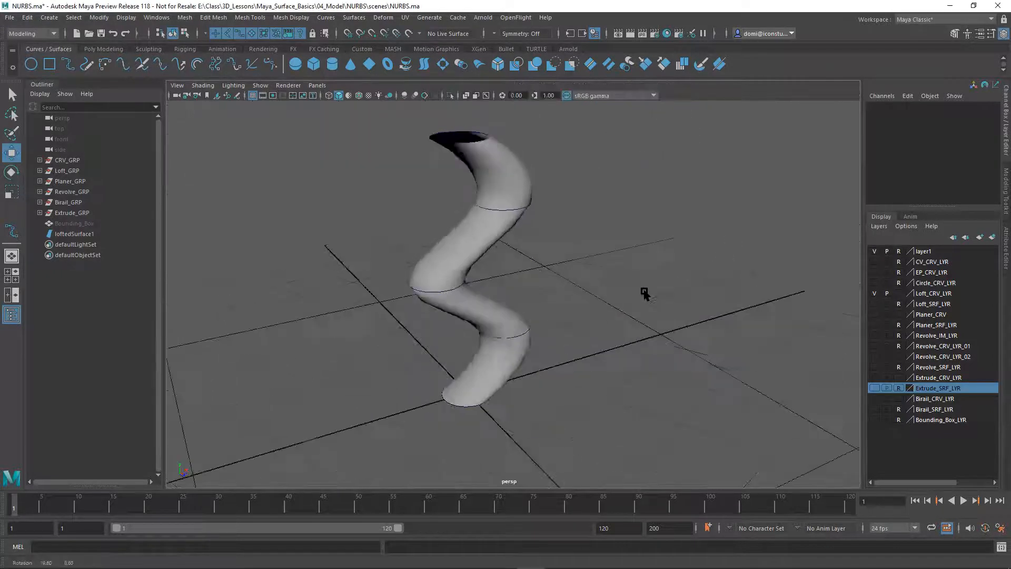
{"action": "left_click_drag", "start_coordinate": [643, 293], "coordinate": [595, 241], "text": "alt"}
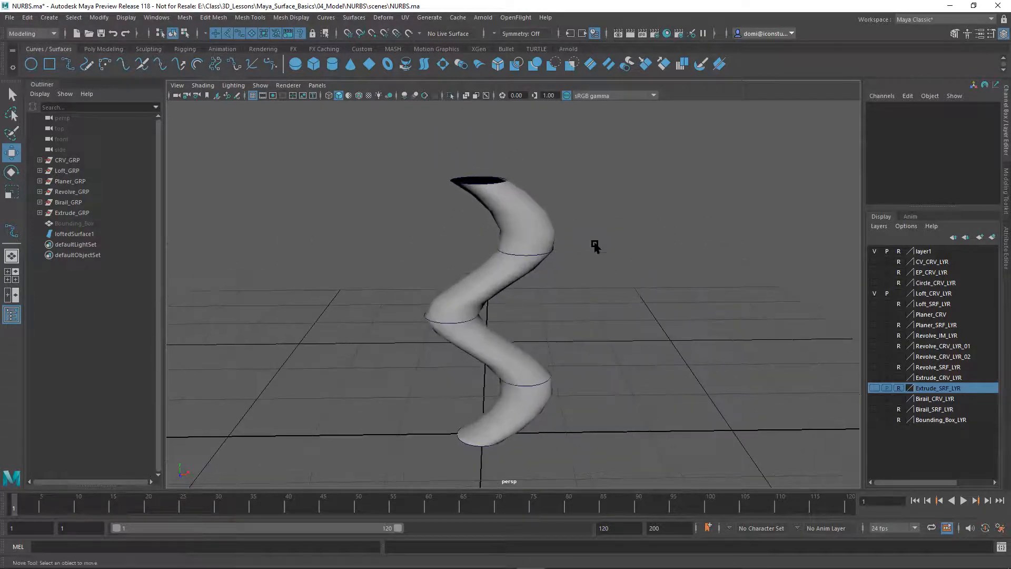
Step: Rotate the topmost circle of the loft and set its Rotate Z to 90
{"action": "left_click", "coordinate": [461, 171]}
{"action": "key", "text": "e"}
{"action": "left_click_drag", "start_coordinate": [498, 187], "coordinate": [424, 124]}
{"action": "left_click", "coordinate": [968, 157]}
{"action": "key", "text": "Return"}
{"action": "left_click_drag", "start_coordinate": [690, 257], "coordinate": [666, 225], "text": "alt"}
Step: Scale the topmost circle down uniformly to about 0.187 so the loft narrows to a tip
{"action": "key", "text": "r"}
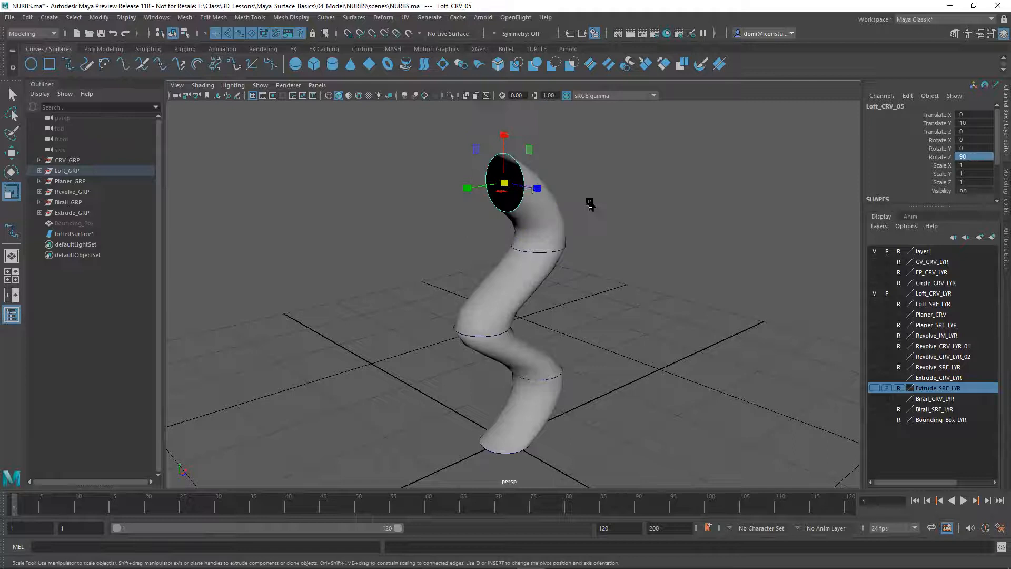
{"action": "left_click_drag", "start_coordinate": [505, 183], "coordinate": [471, 195]}
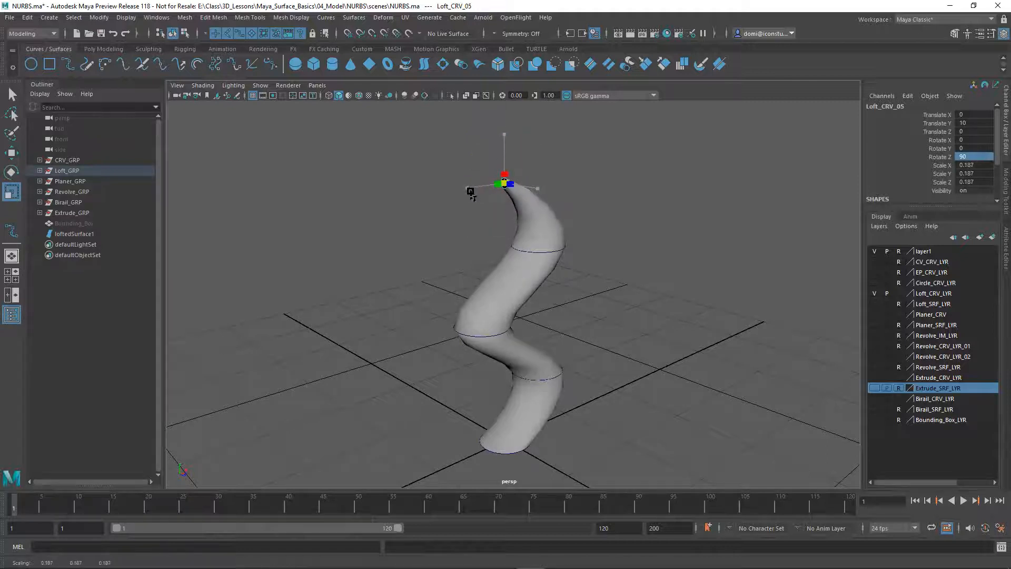
{"action": "left_click", "coordinate": [669, 223]}
{"action": "mouse_move", "coordinate": [669, 223]}
{"action": "left_mouse_down", "text": "alt"}
{"action": "mouse_move", "coordinate": [670, 233]}
{"action": "mouse_move", "coordinate": [659, 220]}
{"action": "left_mouse_up", "text": "alt"}
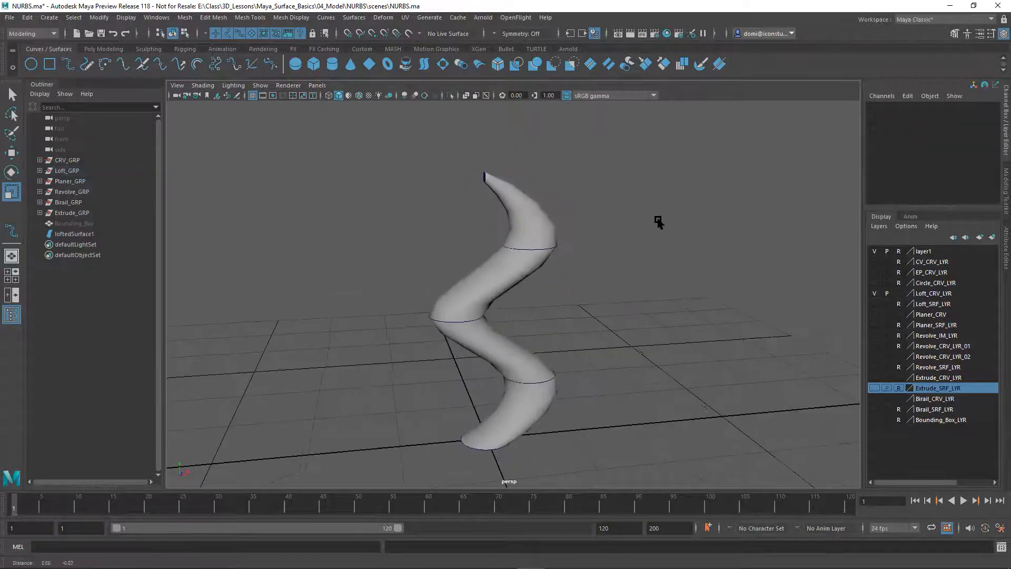
Step: Scale the lowest circle down uniformly so the base of the loft tapers
{"action": "middle_click_drag", "start_coordinate": [659, 220], "coordinate": [666, 124], "text": "alt"}
{"action": "right_click_drag", "start_coordinate": [630, 193], "coordinate": [646, 141], "text": "alt"}
{"action": "left_click_drag", "start_coordinate": [445, 311], "coordinate": [482, 328]}
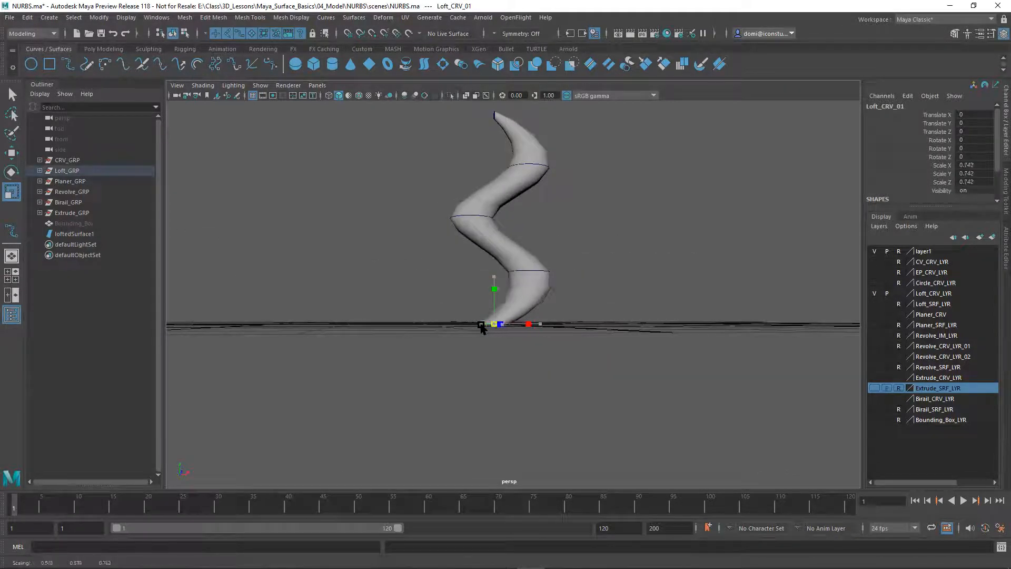
{"action": "left_click_drag", "start_coordinate": [622, 309], "coordinate": [593, 296], "text": "alt"}
{"action": "left_click", "coordinate": [578, 262]}
Step: Tilt and enlarge the middle circle to widen the loft's central bend
{"action": "left_click_drag", "start_coordinate": [577, 262], "coordinate": [672, 282], "text": "alt"}
{"action": "right_click_drag", "start_coordinate": [590, 274], "coordinate": [681, 280], "text": "alt"}
{"action": "middle_click_drag", "start_coordinate": [681, 279], "coordinate": [643, 370], "text": "alt"}
{"action": "left_click_drag", "start_coordinate": [643, 370], "coordinate": [562, 320], "text": "alt"}
{"action": "left_click_drag", "start_coordinate": [493, 303], "coordinate": [605, 305]}
{"action": "left_click_drag", "start_coordinate": [662, 277], "coordinate": [451, 244], "text": "alt"}
{"action": "left_click", "coordinate": [630, 230]}
Step: Show the control vertices of the second-highest circle and scale two selected vertices to reshape the surface locally
{"action": "left_click_drag", "start_coordinate": [627, 230], "coordinate": [598, 266], "text": "alt"}
{"action": "right_click_drag", "start_coordinate": [598, 266], "coordinate": [679, 293], "text": "alt"}
{"action": "left_click_drag", "start_coordinate": [679, 292], "coordinate": [574, 307], "text": "alt"}
{"action": "right_click_drag", "start_coordinate": [573, 307], "coordinate": [709, 299], "text": "alt"}
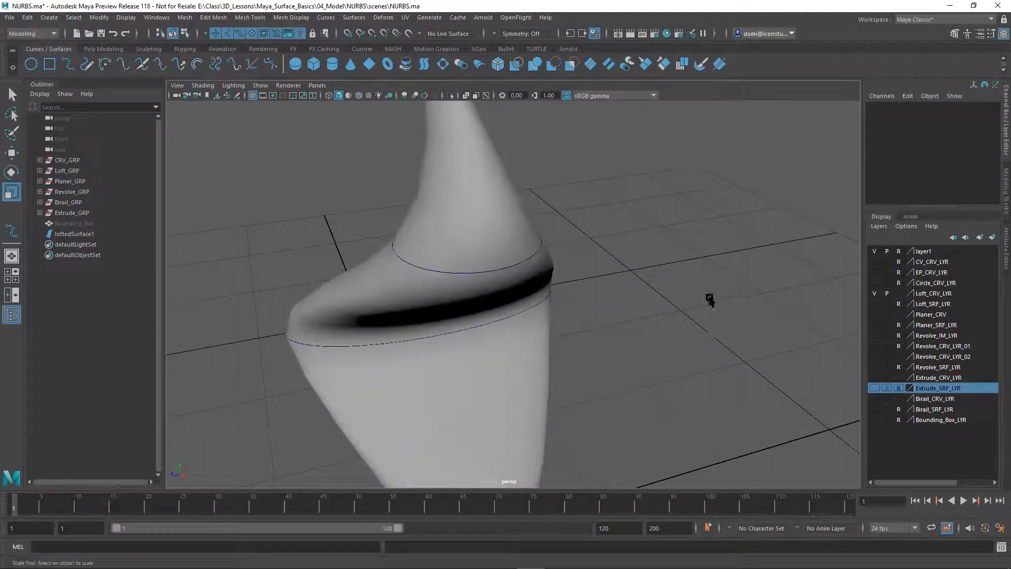
{"action": "right_click", "coordinate": [506, 270]}
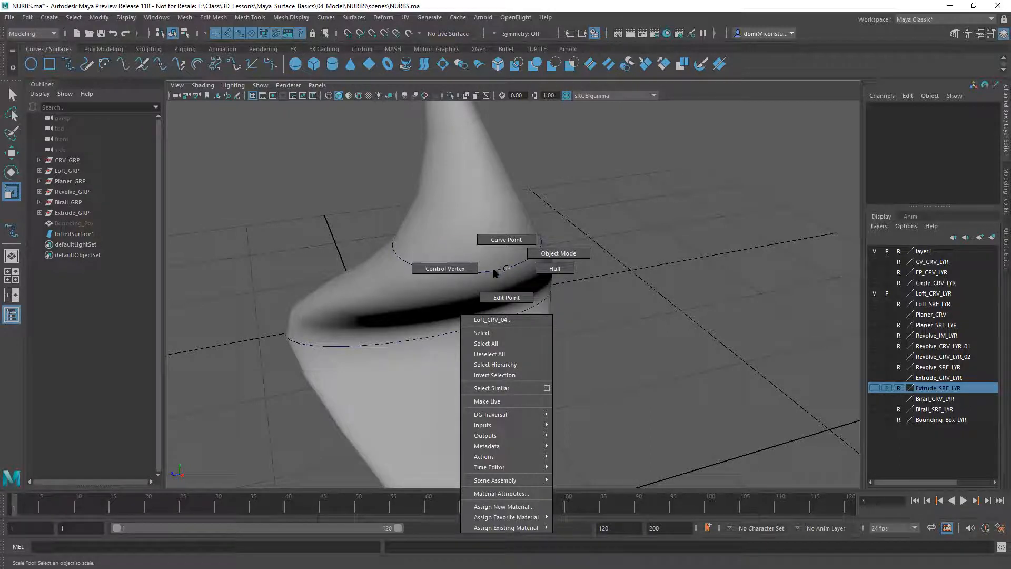
{"action": "left_click", "coordinate": [456, 269]}
{"action": "mouse_move", "coordinate": [655, 242]}
{"action": "left_mouse_down", "text": "alt"}
{"action": "mouse_move", "coordinate": [627, 262]}
{"action": "mouse_move", "coordinate": [639, 246]}
{"action": "mouse_move", "coordinate": [658, 265]}
{"action": "mouse_move", "coordinate": [652, 253]}
{"action": "left_mouse_up", "text": "alt"}
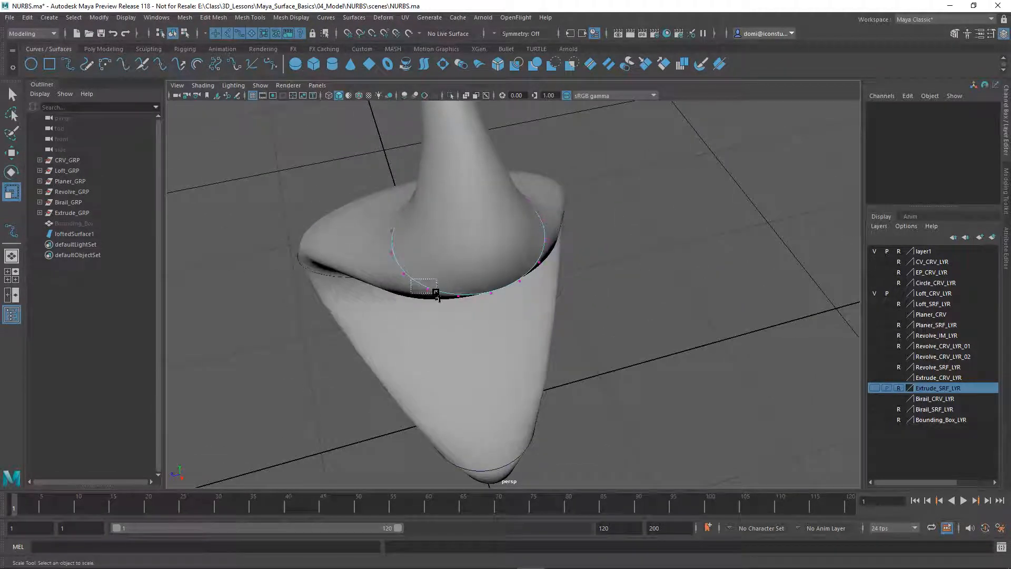
{"action": "left_click_drag", "start_coordinate": [436, 295], "coordinate": [436, 296]}
{"action": "left_click_drag", "start_coordinate": [537, 261], "coordinate": [554, 272], "text": "shift"}
{"action": "left_click_drag", "start_coordinate": [437, 286], "coordinate": [463, 282]}
Step: Examine from several angles how the edited control vertices deform the lofted surface
{"action": "left_click_drag", "start_coordinate": [653, 287], "coordinate": [726, 254], "text": "alt"}
{"action": "right_click_drag", "start_coordinate": [726, 255], "coordinate": [480, 254], "text": "alt"}
{"action": "left_click_drag", "start_coordinate": [480, 250], "coordinate": [369, 244], "text": "alt"}
{"action": "left_click", "coordinate": [623, 208]}
{"action": "left_click_drag", "start_coordinate": [591, 242], "coordinate": [535, 248], "text": "alt"}
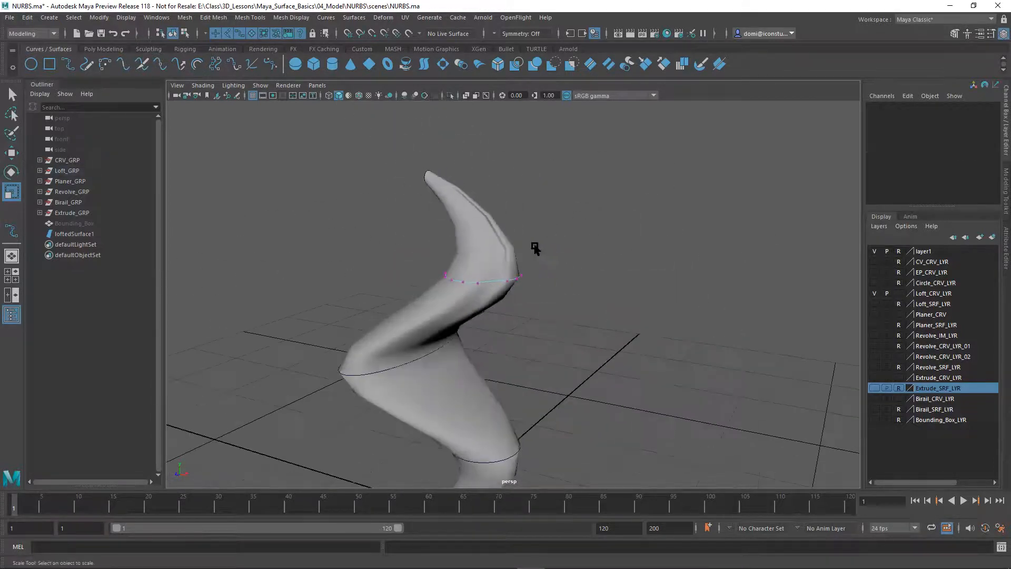
{"action": "left_click_drag", "start_coordinate": [504, 207], "coordinate": [572, 187], "text": "alt"}
{"action": "middle_click_drag", "start_coordinate": [572, 188], "coordinate": [569, 209], "text": "alt"}
{"action": "mouse_move", "coordinate": [569, 209]}
{"action": "left_mouse_down", "text": "alt"}
{"action": "mouse_move", "coordinate": [571, 199]}
{"action": "mouse_move", "coordinate": [548, 221]}
{"action": "mouse_move", "coordinate": [526, 189]}
{"action": "mouse_move", "coordinate": [571, 202]}
{"action": "left_mouse_up", "text": "alt"}
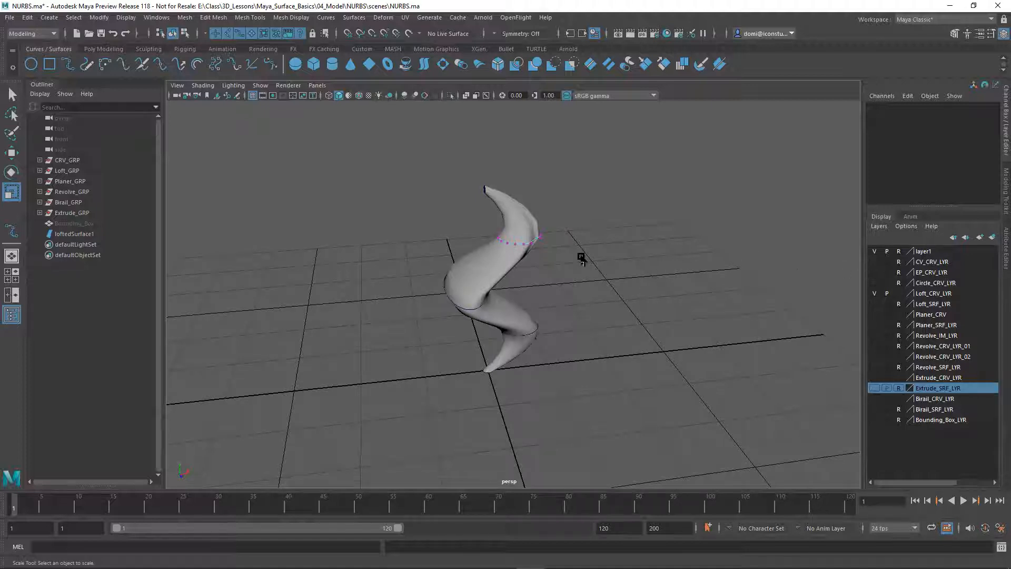
Step: Delete loftedSurface1 and hide the Loft_CRV_LYR layer
{"action": "left_click", "coordinate": [64, 234]}
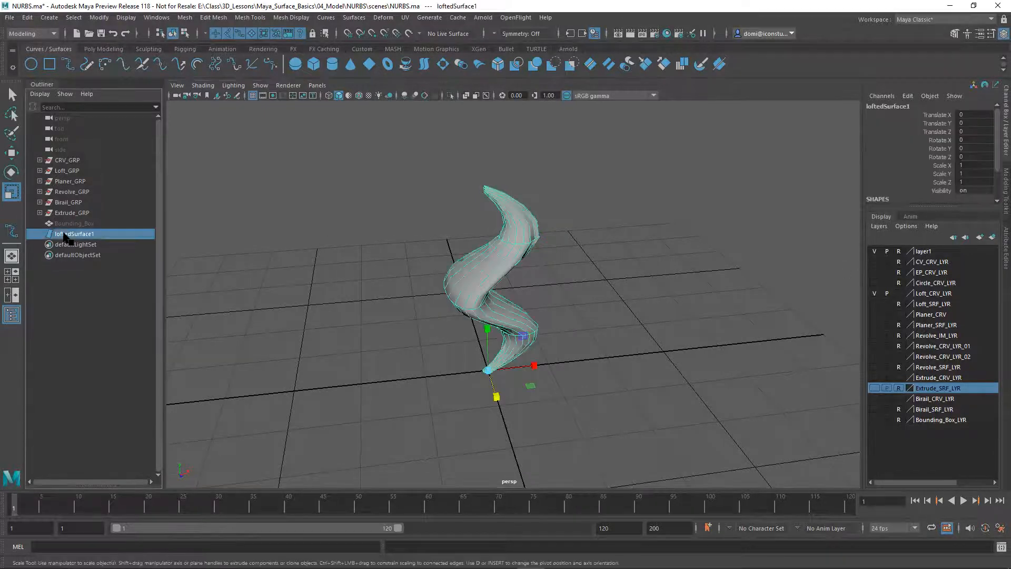
{"action": "key", "text": "Delete"}
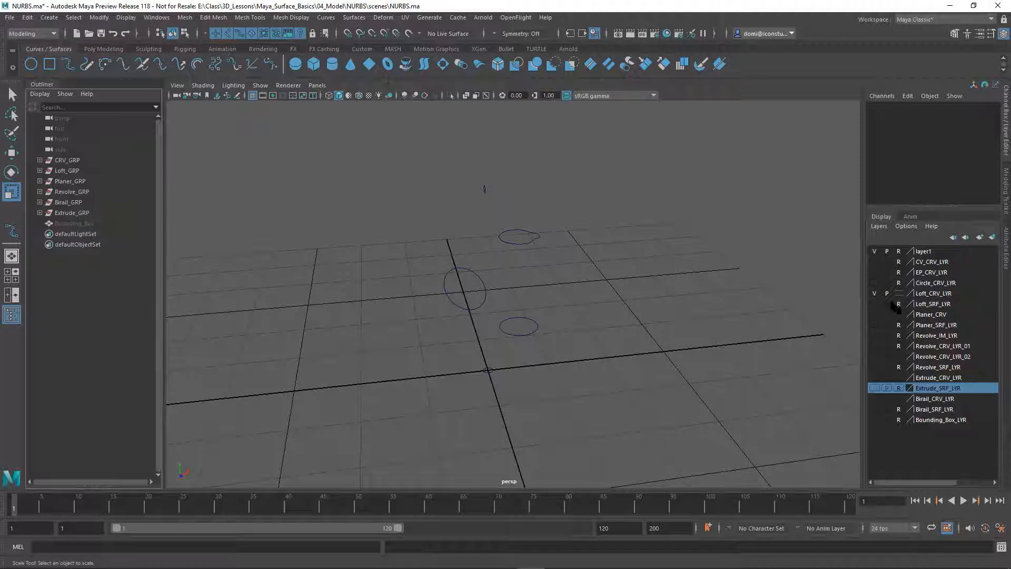
{"action": "left_click", "coordinate": [875, 293]}
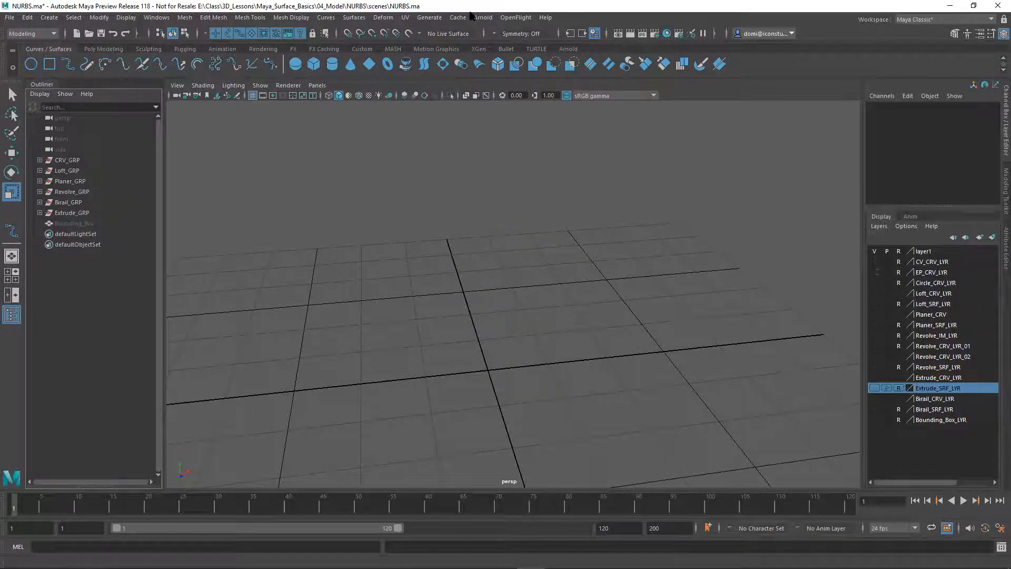
Step: Make the Planer_CRV layer visible and create a Planar surface from all the curves forming the square
{"action": "left_click", "coordinate": [352, 17]}
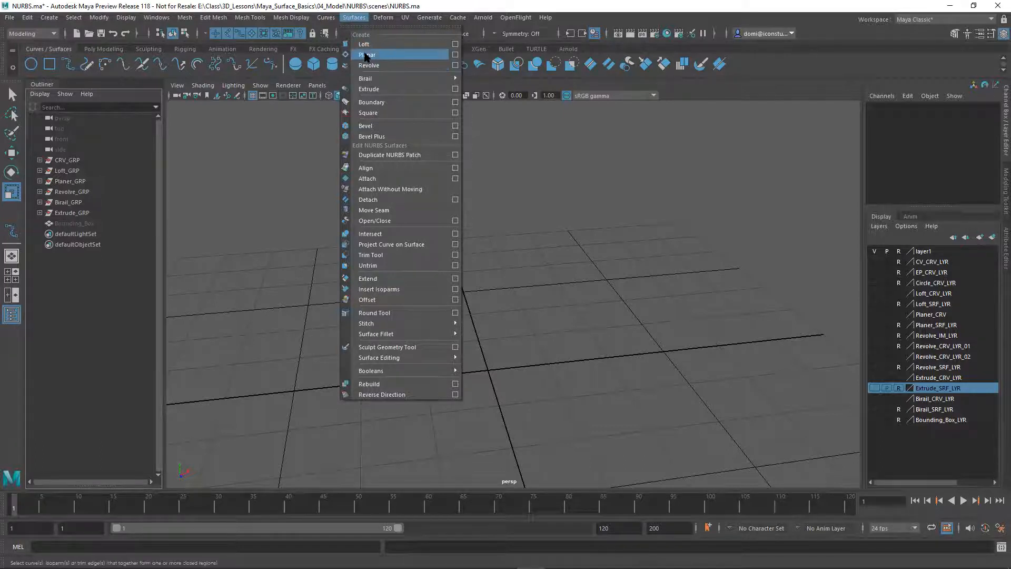
{"action": "left_click", "coordinate": [649, 197]}
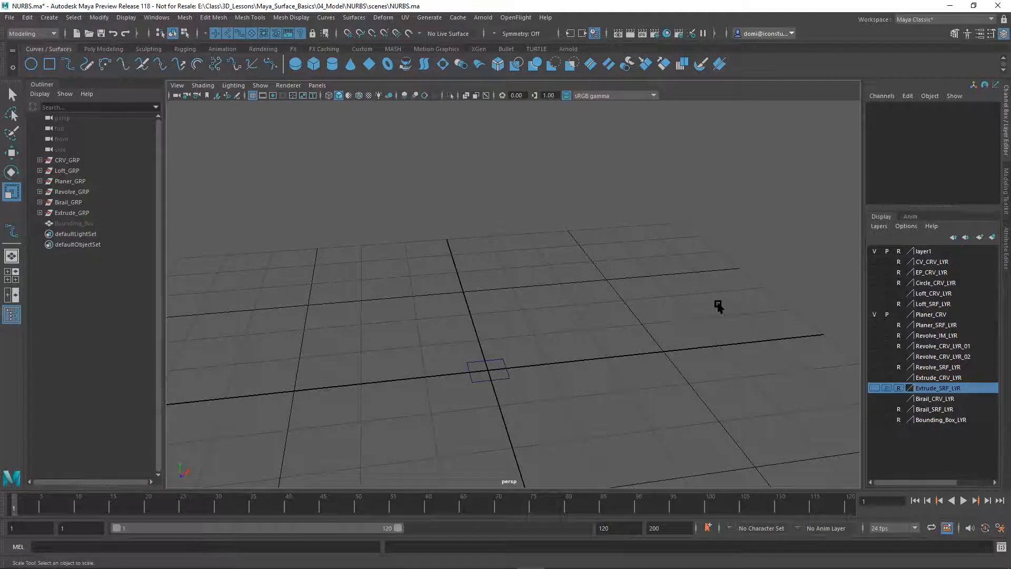
{"action": "middle_click_drag", "start_coordinate": [606, 277], "coordinate": [584, 203], "text": "alt"}
{"action": "left_click_drag", "start_coordinate": [579, 221], "coordinate": [546, 250], "text": "alt"}
{"action": "right_click_drag", "start_coordinate": [546, 251], "coordinate": [752, 284], "text": "alt"}
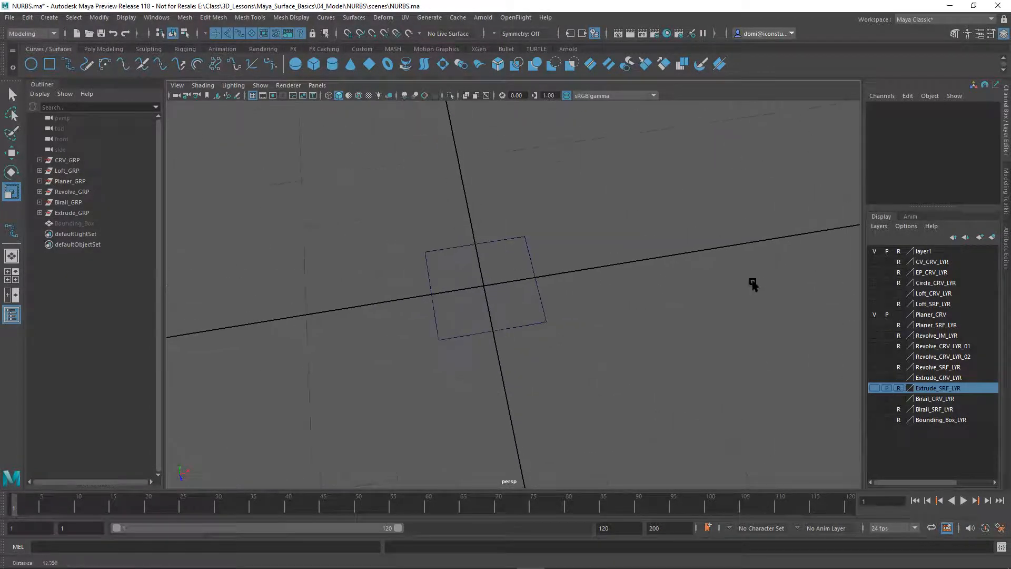
{"action": "left_click_drag", "start_coordinate": [353, 198], "coordinate": [645, 368]}
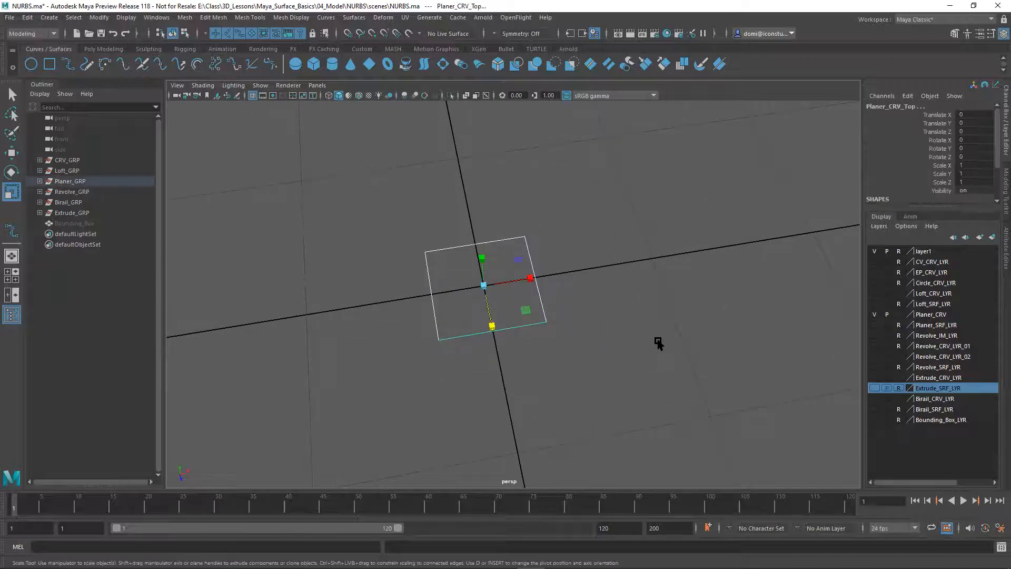
{"action": "key", "text": "q"}
{"action": "left_click", "coordinate": [353, 17]}
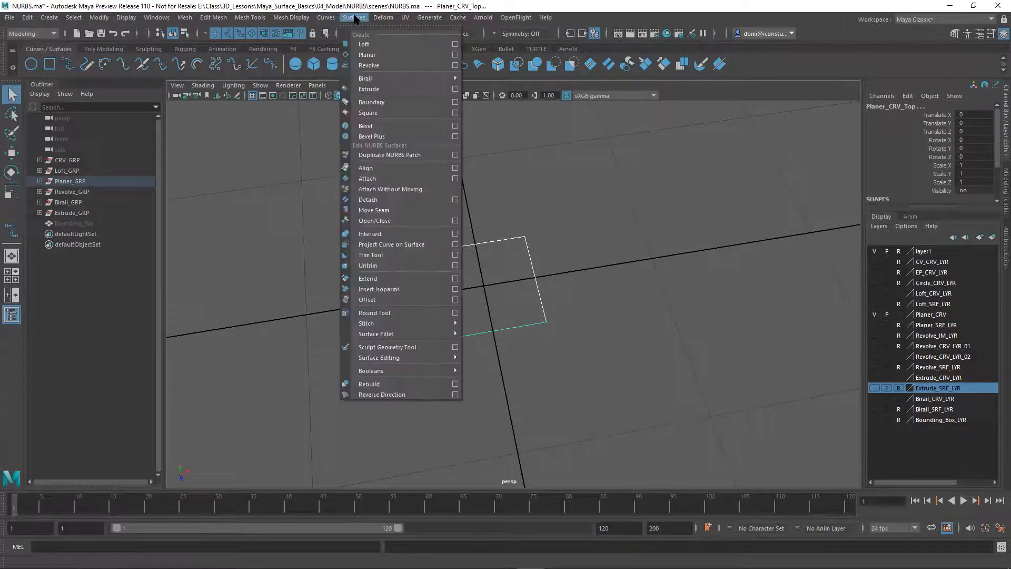
{"action": "left_click", "coordinate": [368, 55]}
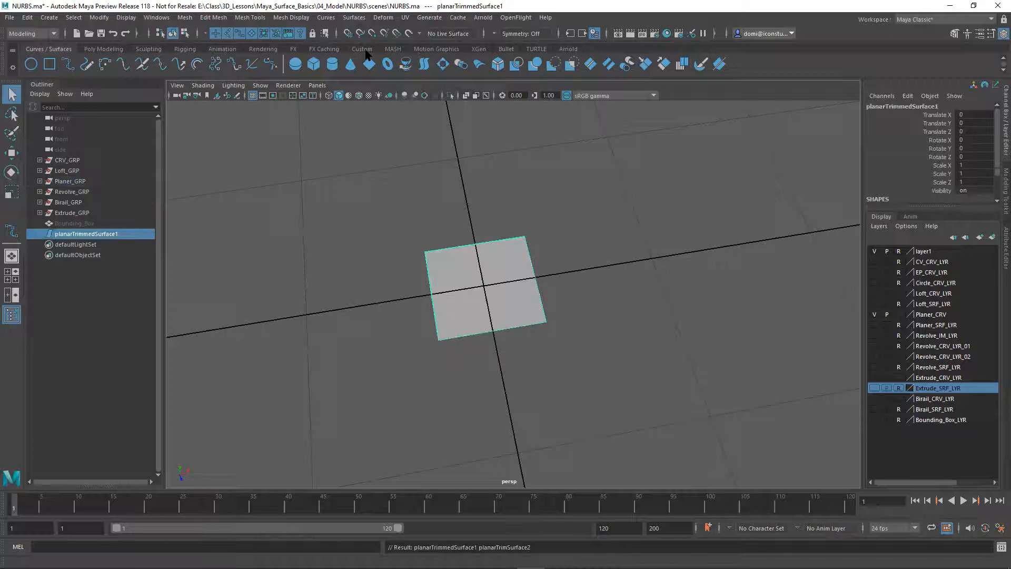
Step: Look over the planar surface, delete it, and hide the Planer_CRV layer
{"action": "left_click", "coordinate": [617, 222]}
{"action": "left_click_drag", "start_coordinate": [602, 270], "coordinate": [643, 248], "text": "alt"}
{"action": "middle_click_drag", "start_coordinate": [642, 248], "coordinate": [665, 248], "text": "alt"}
{"action": "scroll", "coordinate": [620, 287], "scroll_direction": "up", "scroll_amount": 3}
{"action": "left_click", "coordinate": [500, 291]}
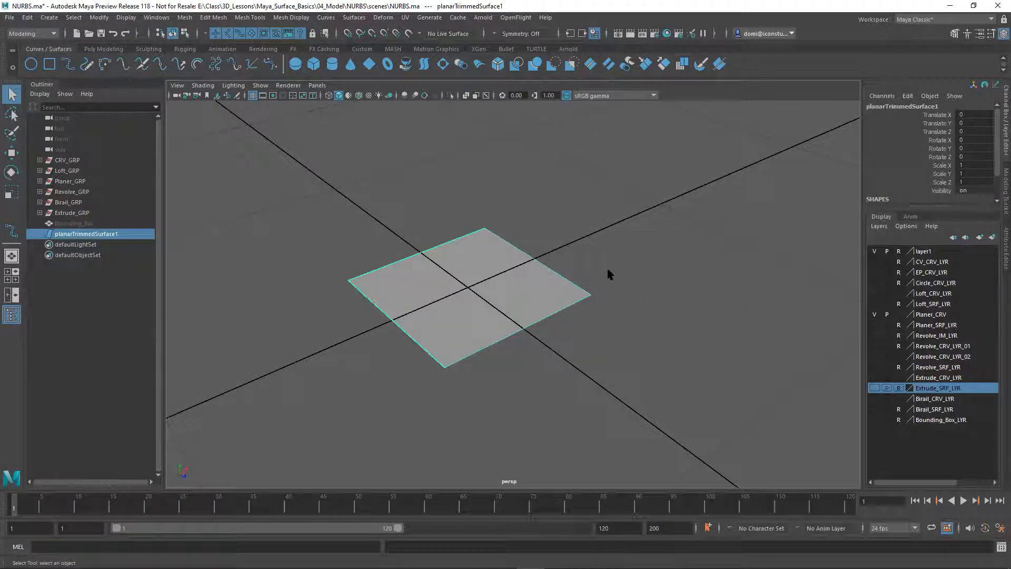
{"action": "key", "text": "Delete"}
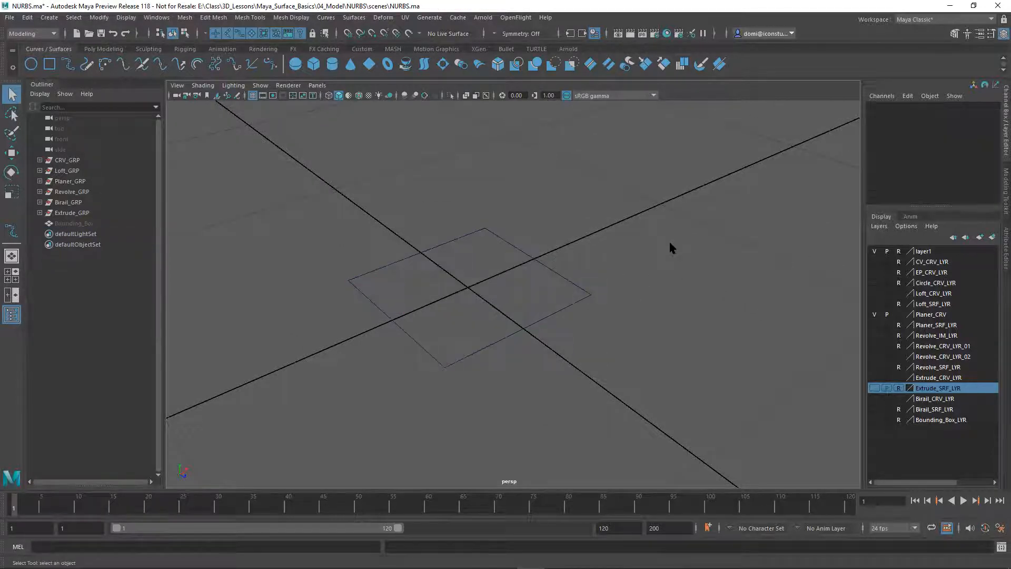
{"action": "left_click", "coordinate": [874, 315]}
Step: Show the Revolve_IM_LYR layer to view its reference image, and hide it again
{"action": "left_click", "coordinate": [874, 335]}
{"action": "left_click_drag", "start_coordinate": [778, 325], "coordinate": [782, 306], "text": "alt"}
{"action": "left_click", "coordinate": [874, 335]}
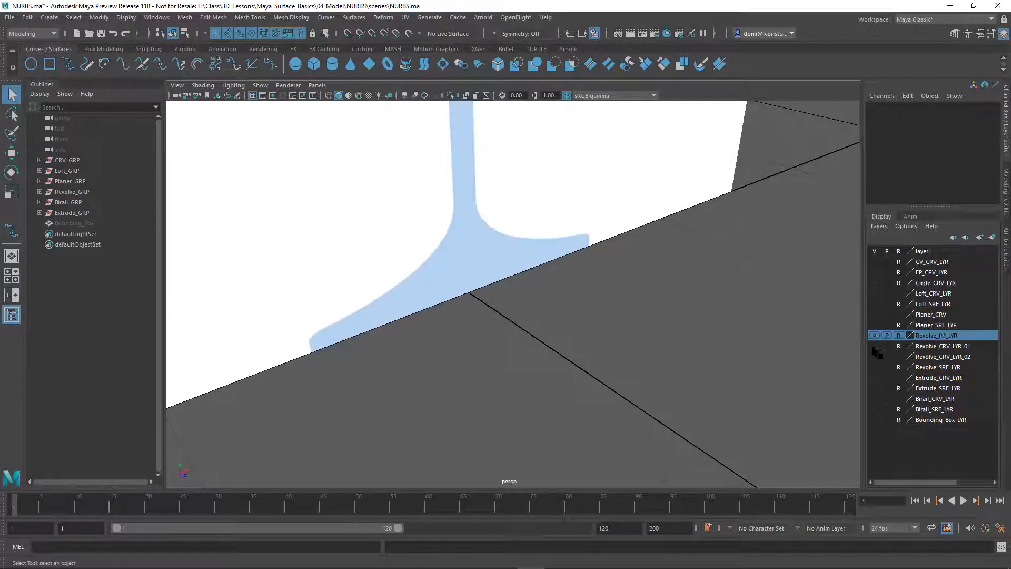
{"action": "left_click", "coordinate": [874, 335]}
Step: Show the Revolve_CRV_LYR_01 layer and examine its whole profile curve in the perspective view
{"action": "left_click", "coordinate": [874, 346]}
{"action": "left_click_drag", "start_coordinate": [745, 334], "coordinate": [367, 343], "text": "alt"}
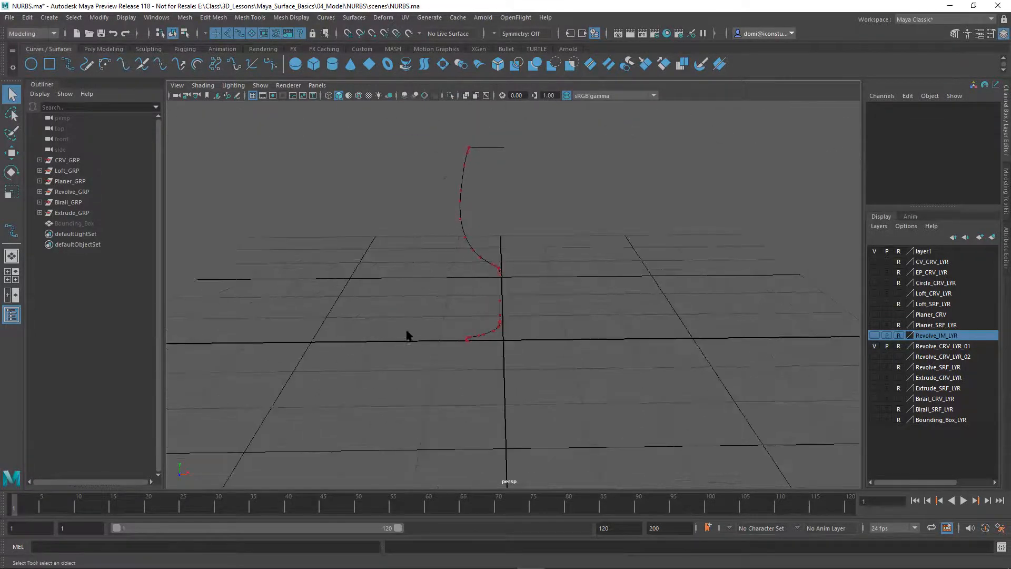
{"action": "key", "text": "f"}
{"action": "left_click_drag", "start_coordinate": [581, 363], "coordinate": [569, 346], "text": "alt"}
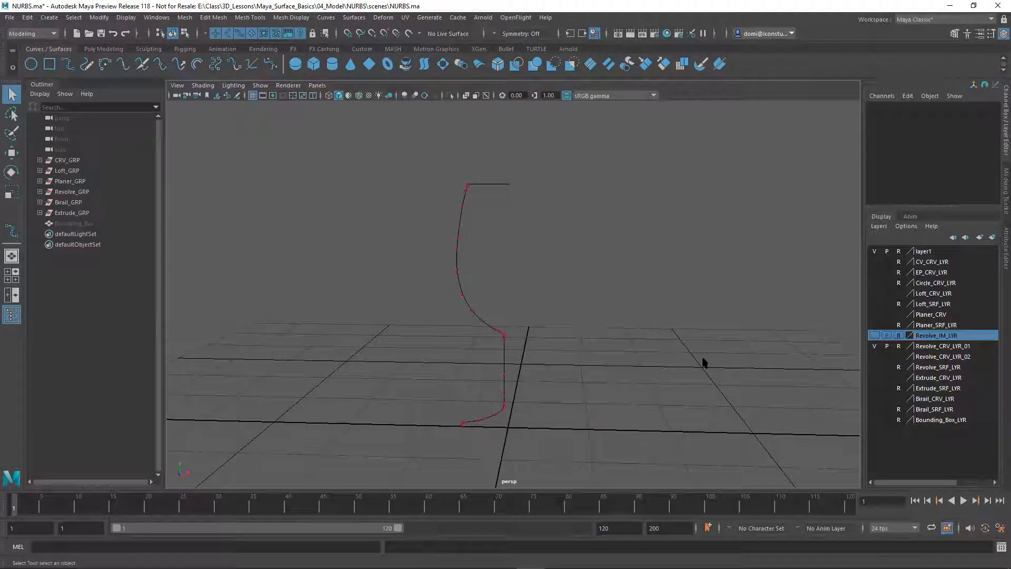
Step: Hide the Revolve_CRV_LYR_01 layer and show the closed glass profile on Revolve_CRV_LYR_02
{"action": "left_click", "coordinate": [874, 346]}
{"action": "left_click", "coordinate": [874, 356]}
{"action": "mouse_move", "coordinate": [607, 333]}
{"action": "left_mouse_down", "text": "alt"}
{"action": "mouse_move", "coordinate": [637, 307]}
{"action": "mouse_move", "coordinate": [613, 324]}
{"action": "left_mouse_up", "text": "alt"}
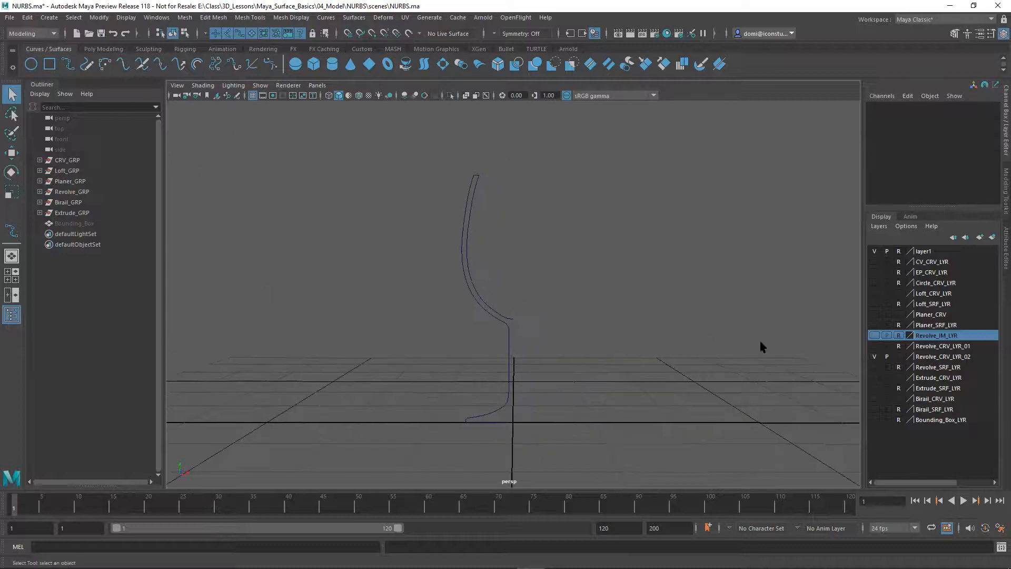
Step: Show the Revolve_IM_LYR reference image behind the glass profile and switch to the front view
{"action": "left_click", "coordinate": [874, 335]}
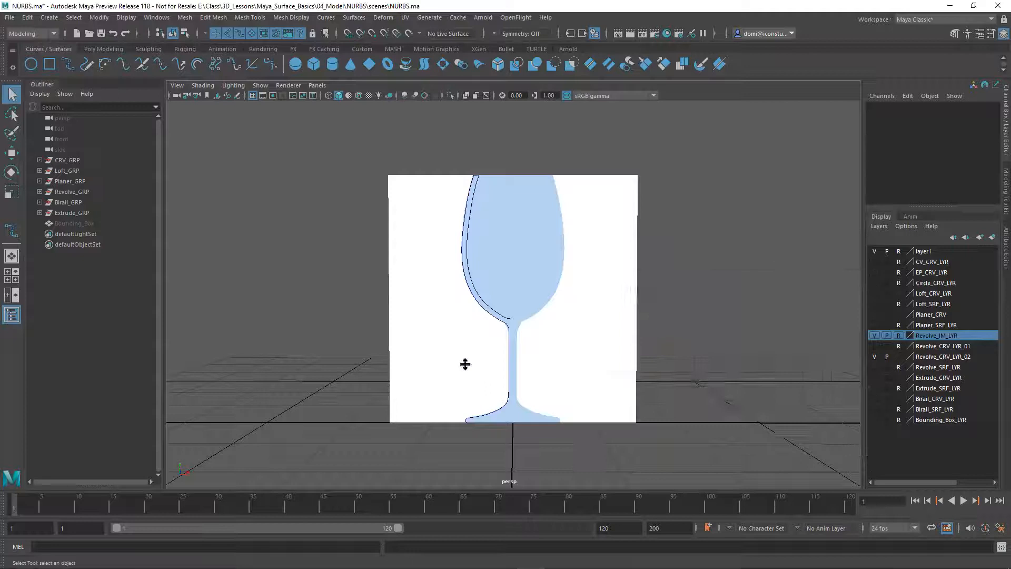
{"action": "key", "text": "space"}
{"action": "key", "text": "space"}
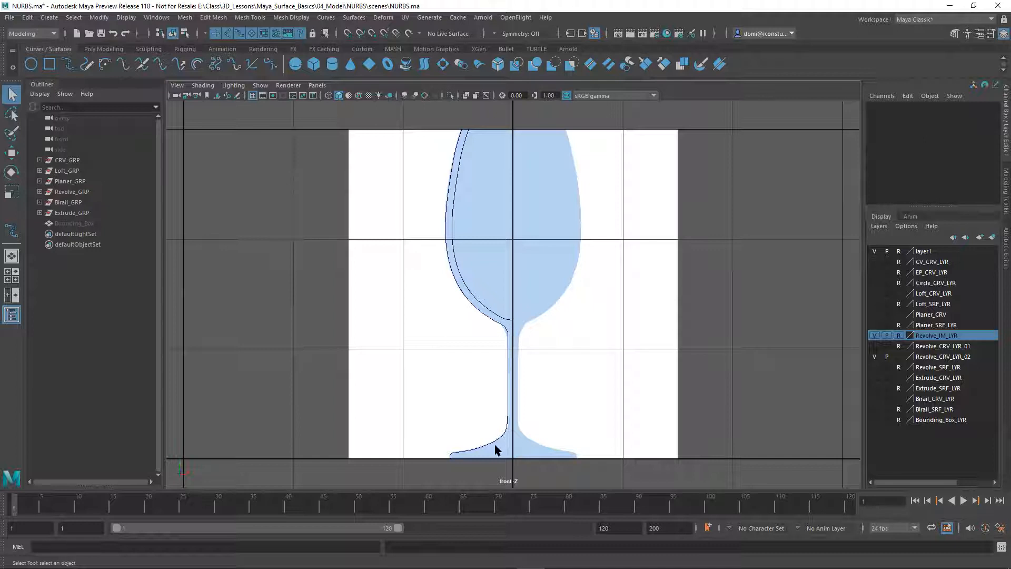
Step: Compare the closed profile curve with the reference glass along the foot, stem and bowl
{"action": "middle_click_drag", "start_coordinate": [527, 402], "coordinate": [546, 297], "text": "alt"}
{"action": "right_click_drag", "start_coordinate": [469, 333], "coordinate": [667, 331], "text": "alt"}
{"action": "middle_click_drag", "start_coordinate": [667, 335], "coordinate": [630, 263], "text": "alt"}
{"action": "right_click_drag", "start_coordinate": [629, 264], "coordinate": [828, 287], "text": "alt"}
{"action": "middle_click_drag", "start_coordinate": [828, 287], "coordinate": [710, 335], "text": "alt"}
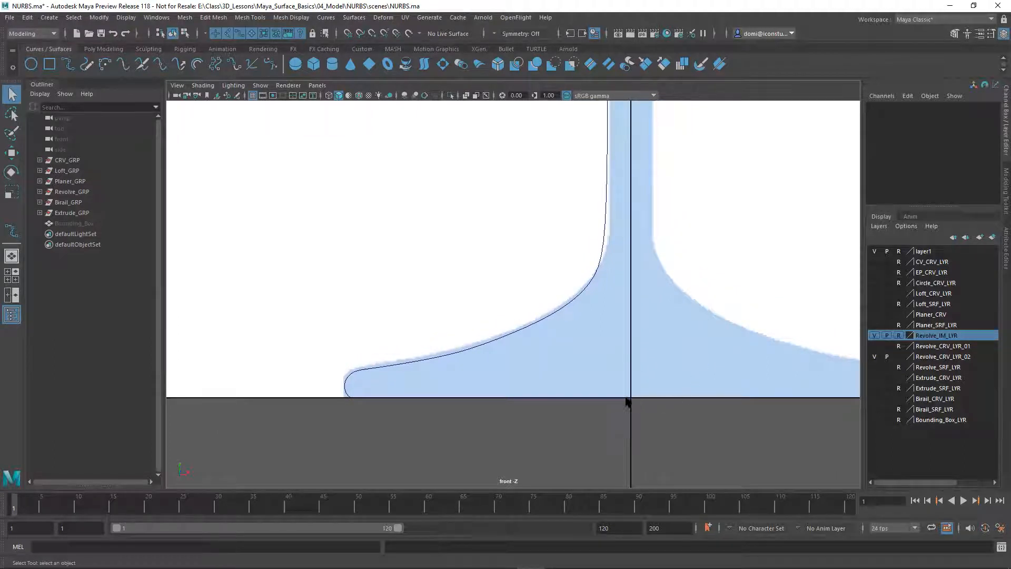
{"action": "left_click", "coordinate": [516, 353]}
{"action": "right_click_drag", "start_coordinate": [562, 334], "coordinate": [636, 284], "text": "alt"}
{"action": "middle_click_drag", "start_coordinate": [636, 285], "coordinate": [622, 459], "text": "alt"}
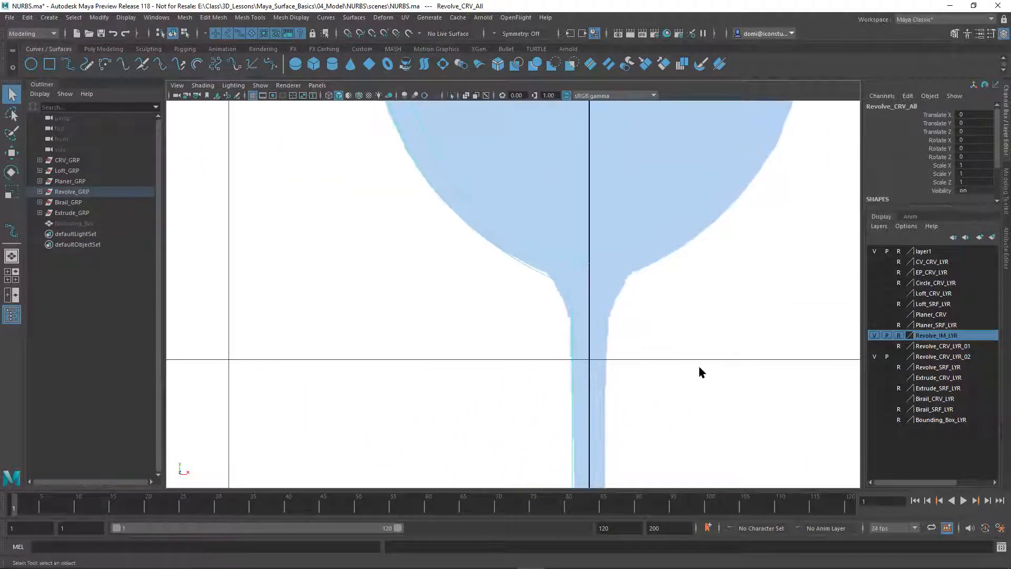
{"action": "right_click_drag", "start_coordinate": [697, 362], "coordinate": [586, 339], "text": "alt"}
{"action": "middle_click_drag", "start_coordinate": [590, 342], "coordinate": [584, 404], "text": "alt"}
{"action": "middle_click_drag", "start_coordinate": [651, 319], "coordinate": [653, 314], "text": "alt"}
{"action": "left_click", "coordinate": [661, 321]}
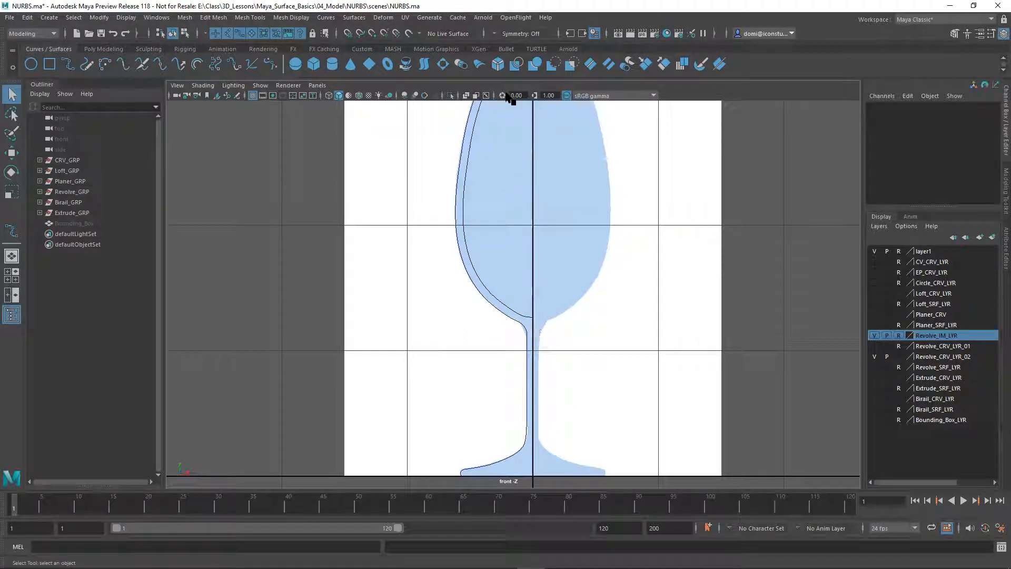
Step: Begin an EP curve beside the existing profile, following the foot's edge and upper slope and then up the stem
{"action": "left_click", "coordinate": [69, 64]}
{"action": "scroll", "coordinate": [610, 268], "scroll_direction": "up", "scroll_amount": 1}
{"action": "middle_click_drag", "start_coordinate": [610, 267], "coordinate": [635, 179], "text": "alt"}
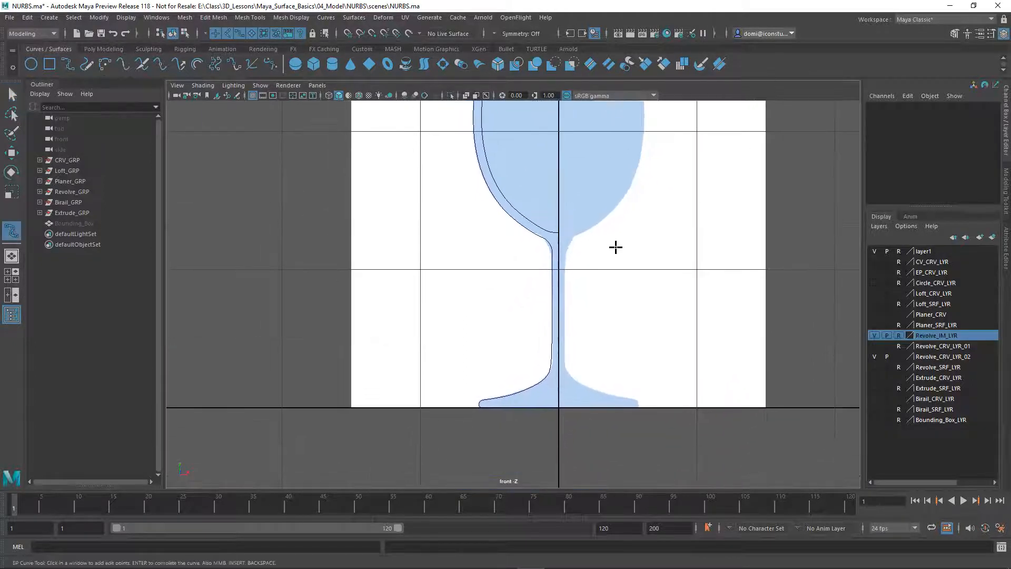
{"action": "left_click", "coordinate": [463, 407]}
{"action": "left_click", "coordinate": [475, 388]}
{"action": "left_click", "coordinate": [534, 343]}
{"action": "left_click", "coordinate": [536, 283]}
{"action": "left_click", "coordinate": [533, 251]}
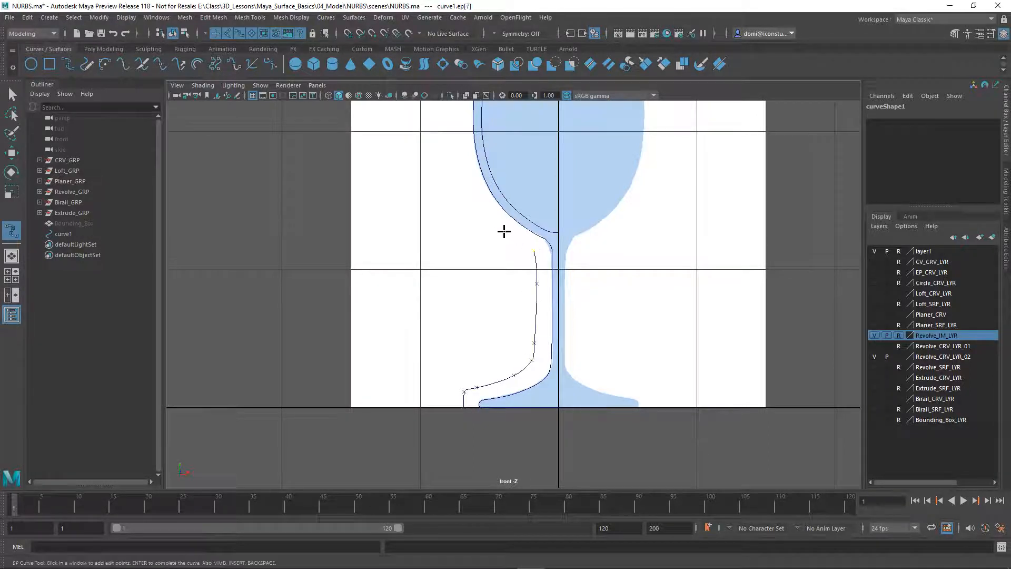
Step: Continue the EP curve around the outside of the bowl up to the rim and complete it
{"action": "middle_click_drag", "start_coordinate": [496, 216], "coordinate": [504, 313], "text": "alt"}
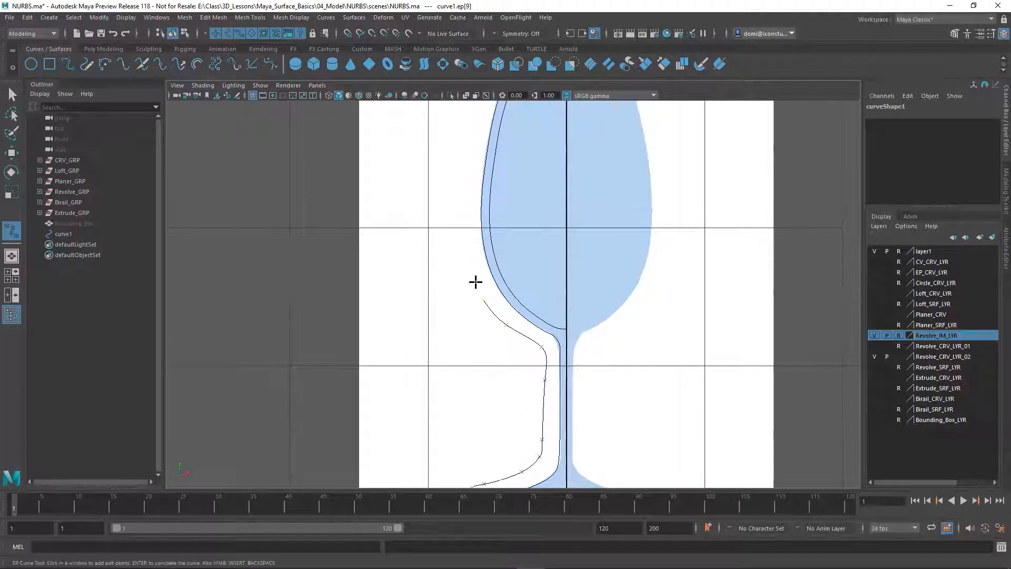
{"action": "left_click", "coordinate": [469, 262]}
{"action": "left_click", "coordinate": [459, 206]}
{"action": "middle_click_drag", "start_coordinate": [463, 152], "coordinate": [467, 273], "text": "alt"}
{"action": "left_click", "coordinate": [467, 273]}
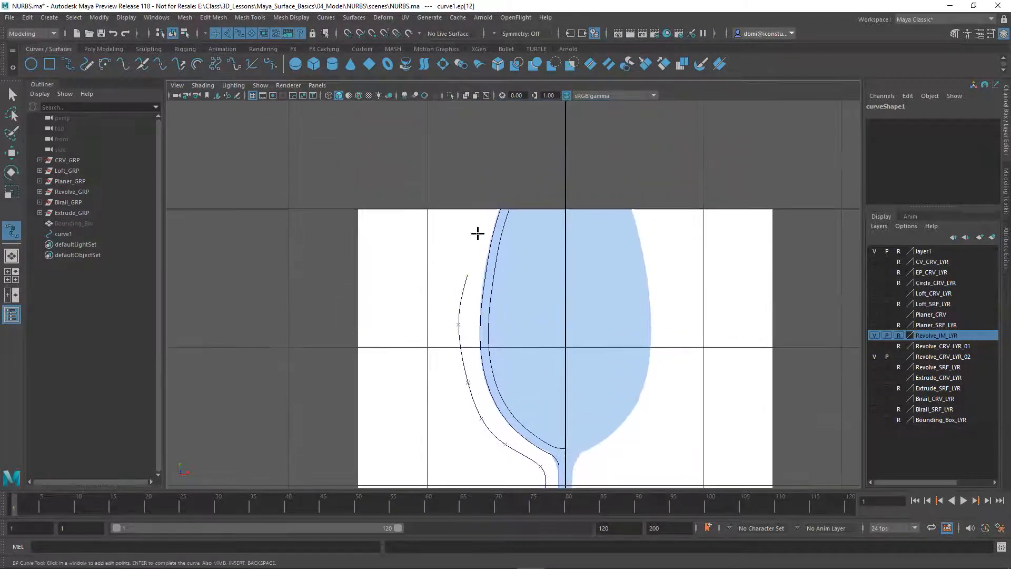
{"action": "left_click", "coordinate": [485, 205]}
{"action": "key", "text": "Return"}
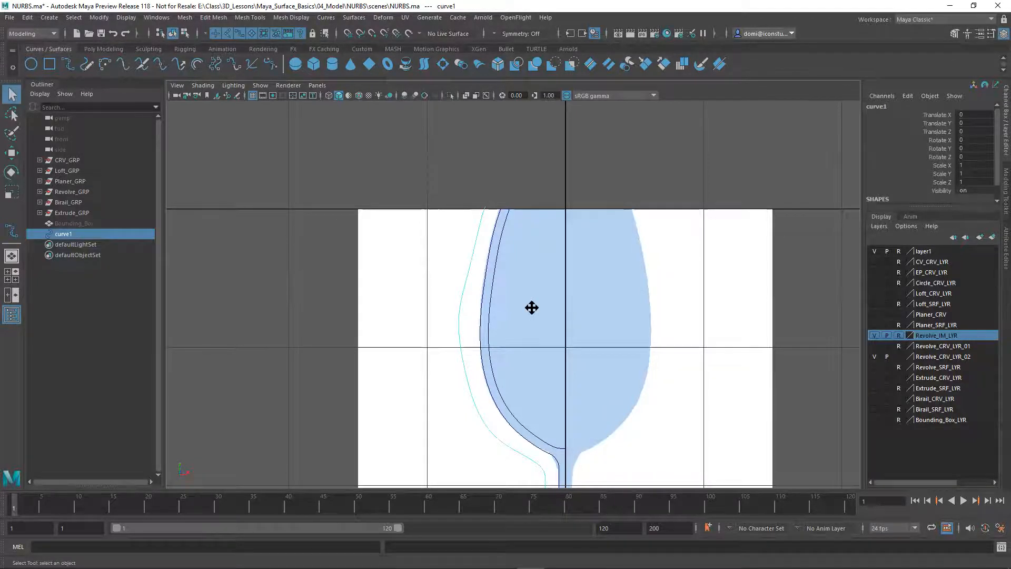
Step: Display the new curve's control vertices and nudge the one at the bowl's widest part slightly inward
{"action": "middle_click_drag", "start_coordinate": [531, 308], "coordinate": [546, 240], "text": "alt"}
{"action": "right_click_drag", "start_coordinate": [544, 237], "coordinate": [667, 276], "text": "alt"}
{"action": "middle_click_drag", "start_coordinate": [643, 343], "coordinate": [636, 446], "text": "alt"}
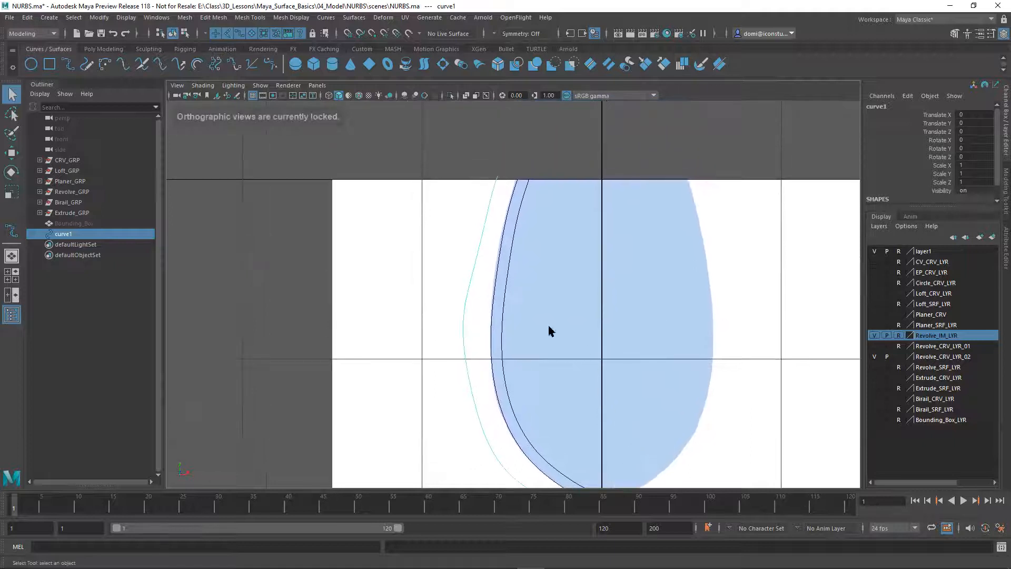
{"action": "right_click_drag", "start_coordinate": [463, 299], "coordinate": [409, 302]}
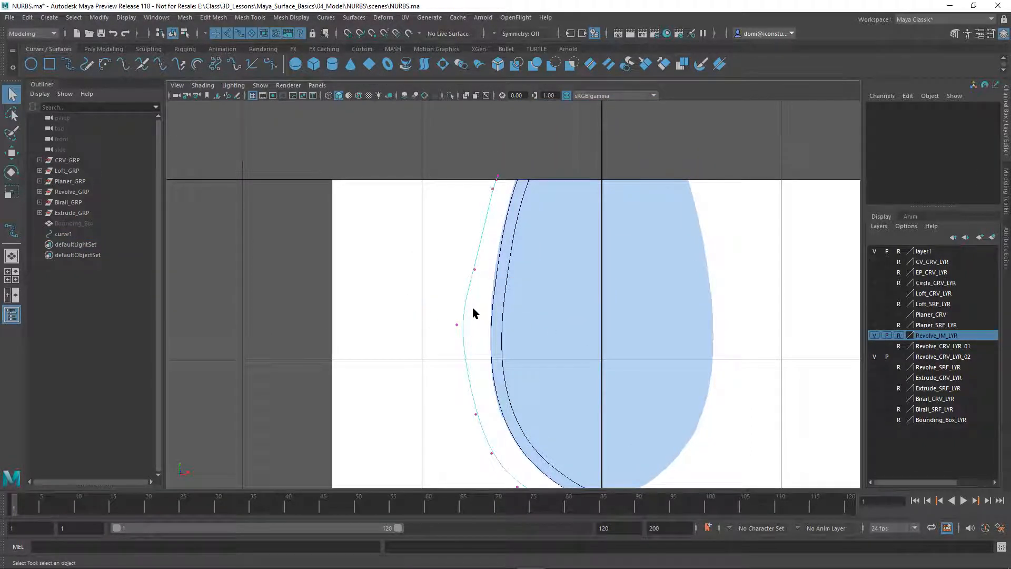
{"action": "left_click_drag", "start_coordinate": [467, 337], "coordinate": [515, 326]}
{"action": "key", "text": "w"}
{"action": "middle_click_drag", "start_coordinate": [574, 350], "coordinate": [557, 307], "text": "alt"}
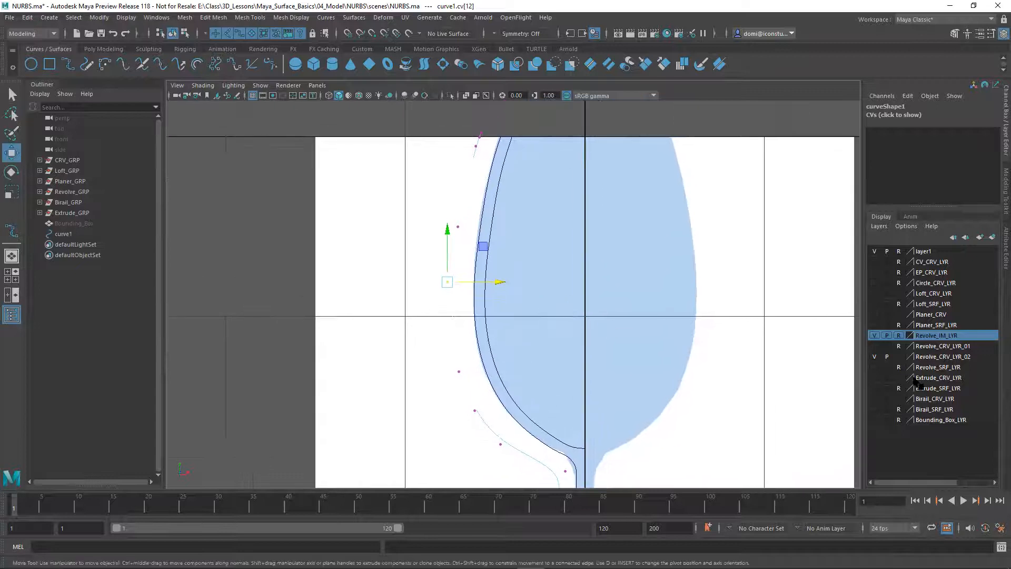
{"action": "middle_click_drag", "start_coordinate": [658, 318], "coordinate": [653, 278], "text": "alt"}
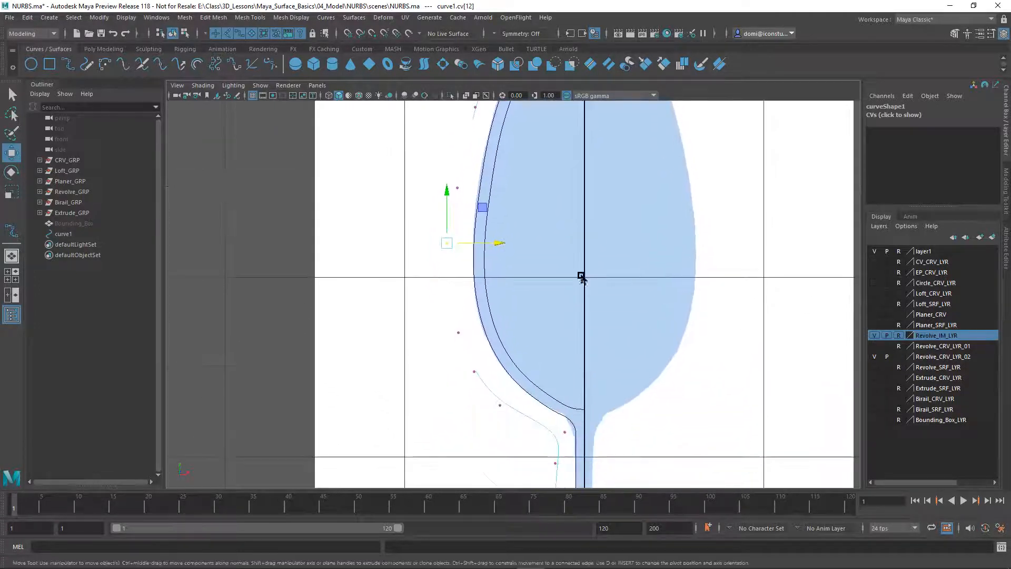
{"action": "left_click_drag", "start_coordinate": [497, 245], "coordinate": [498, 244]}
{"action": "left_click_drag", "start_coordinate": [501, 244], "coordinate": [500, 244]}
Step: Move the three control vertices along the lower bowl slightly to smooth the curve, and clear the selection
{"action": "left_click", "coordinate": [458, 332]}
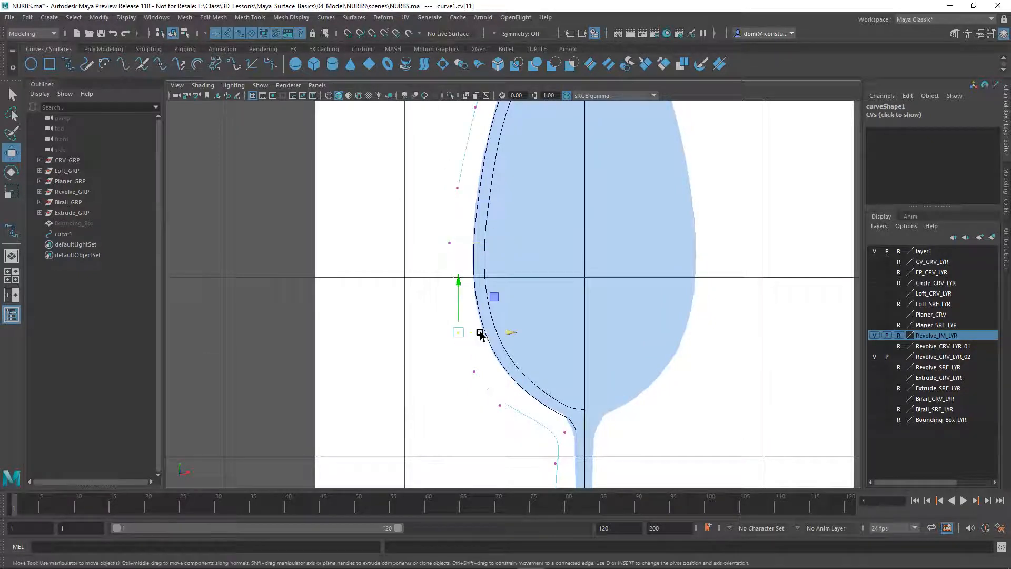
{"action": "left_click", "coordinate": [475, 373]}
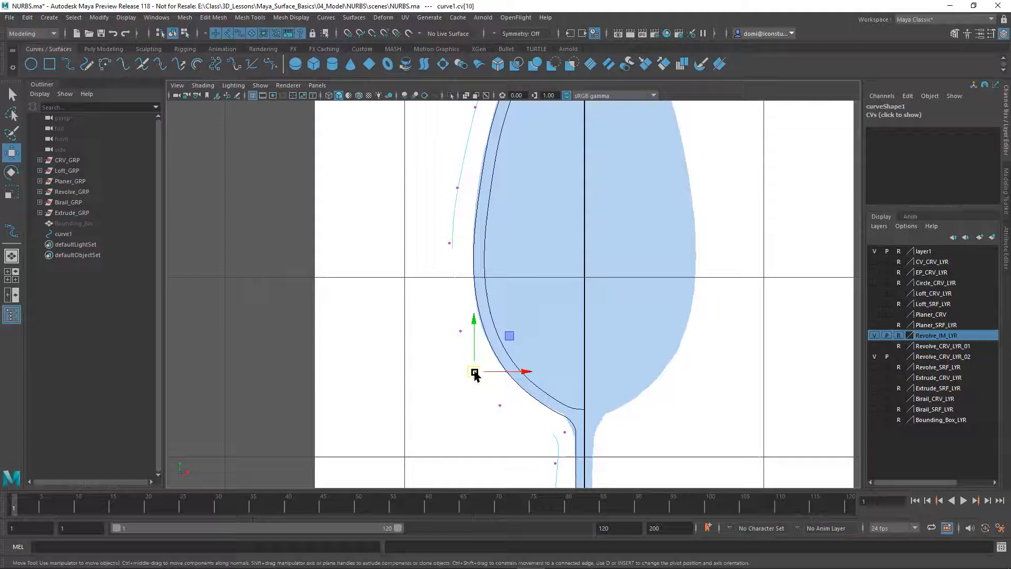
{"action": "left_click", "coordinate": [501, 405]}
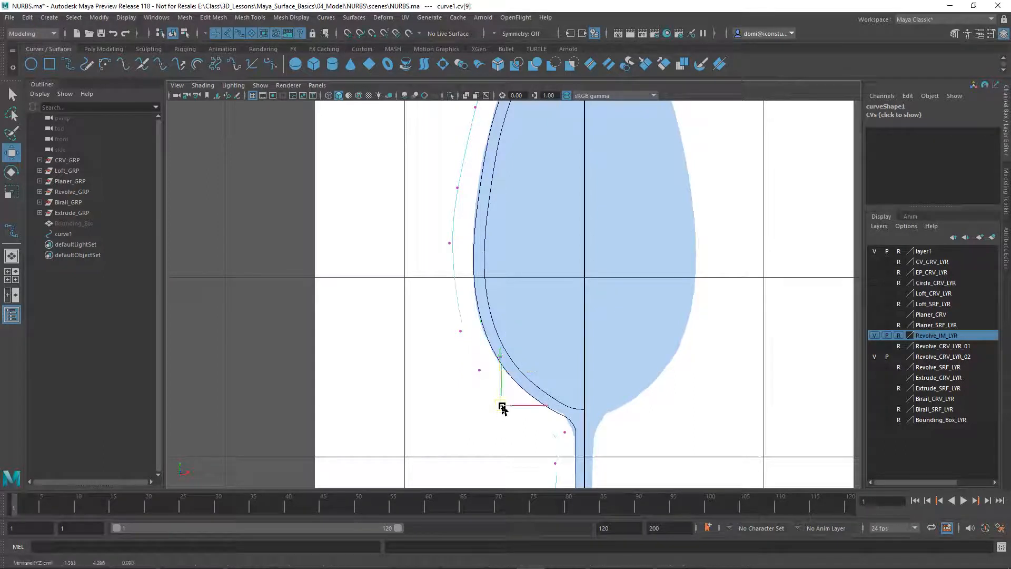
{"action": "left_click", "coordinate": [278, 270]}
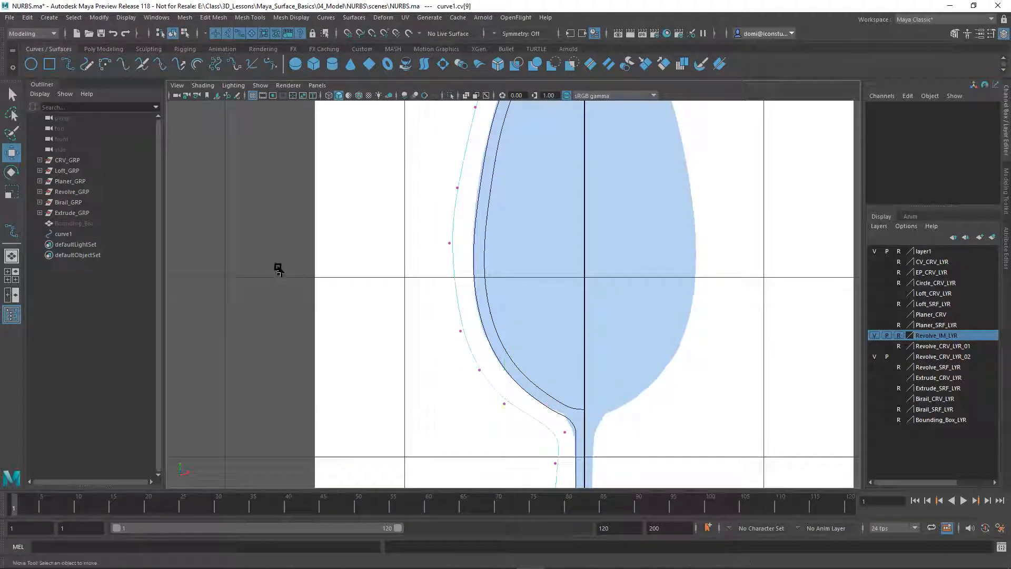
{"action": "middle_click_drag", "start_coordinate": [658, 262], "coordinate": [702, 205], "text": "alt"}
{"action": "middle_click_drag", "start_coordinate": [678, 376], "coordinate": [632, 332], "text": "alt"}
{"action": "right_click_drag", "start_coordinate": [647, 318], "coordinate": [410, 358], "text": "alt"}
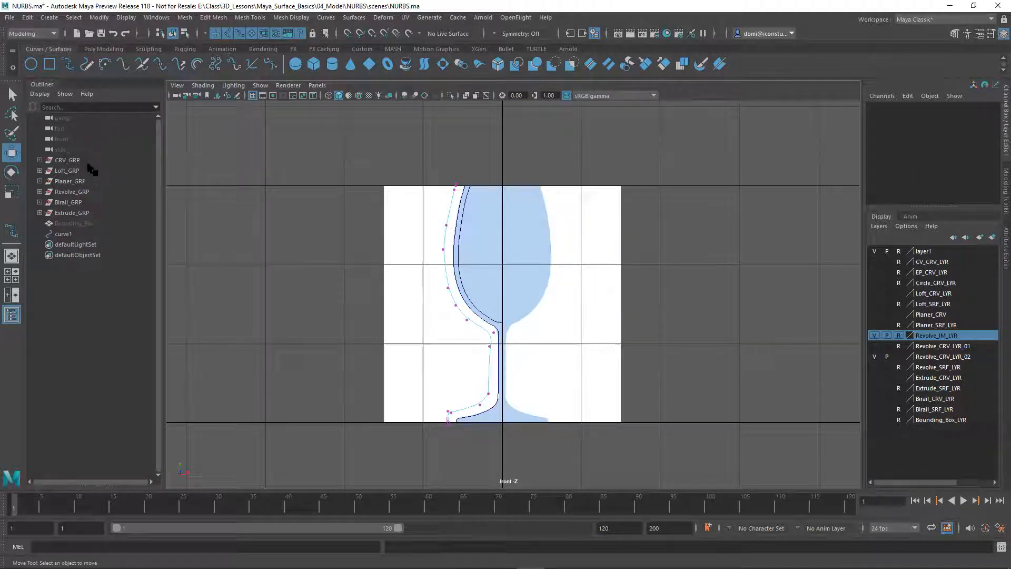
Step: Set the Alpha Gain of the Revolve_IM image plane in Revolve_GRP to 0.2, deselect it, and return to the layer list
{"action": "left_click", "coordinate": [40, 192]}
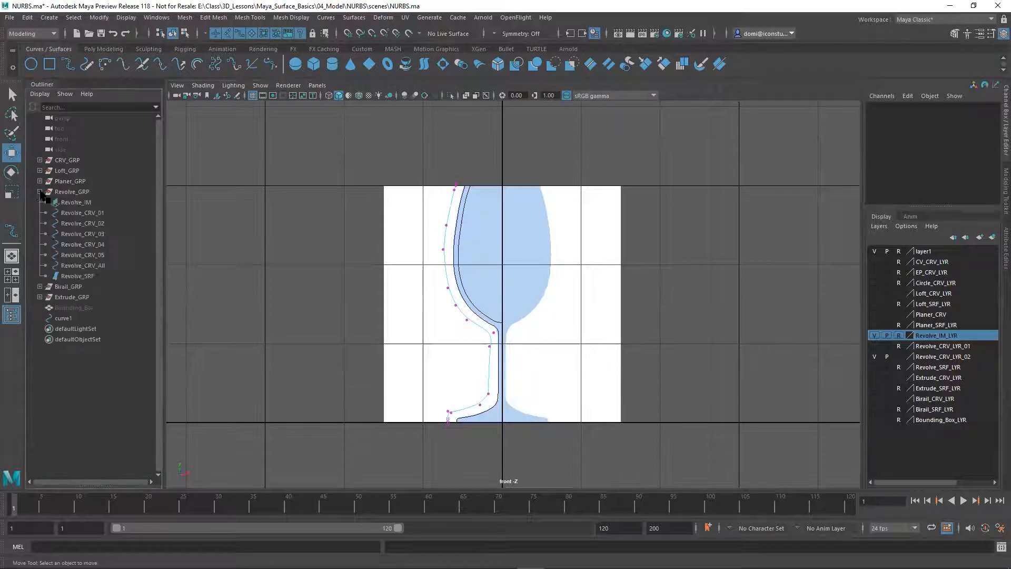
{"action": "left_click", "coordinate": [74, 202]}
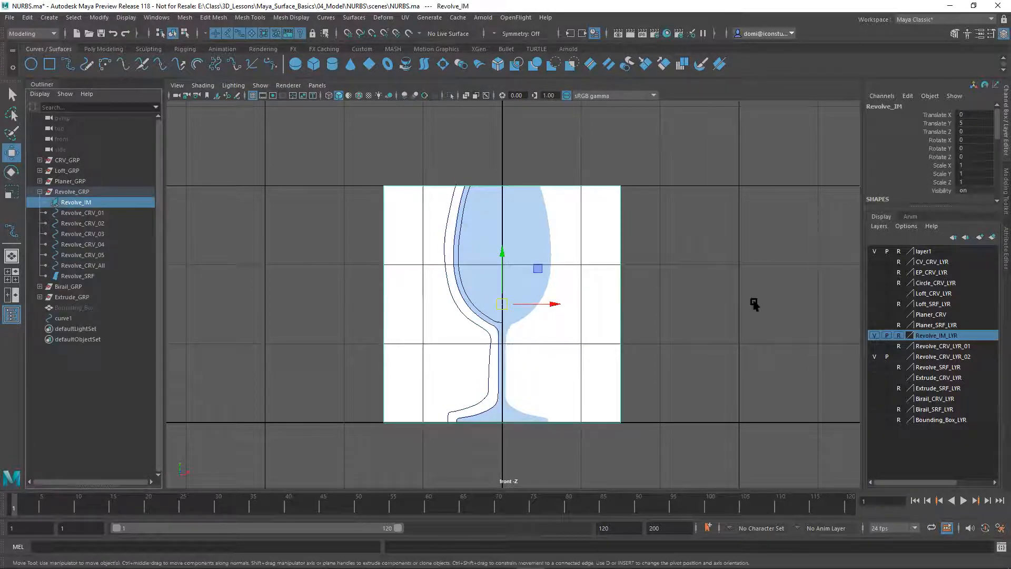
{"action": "left_click", "coordinate": [1001, 245]}
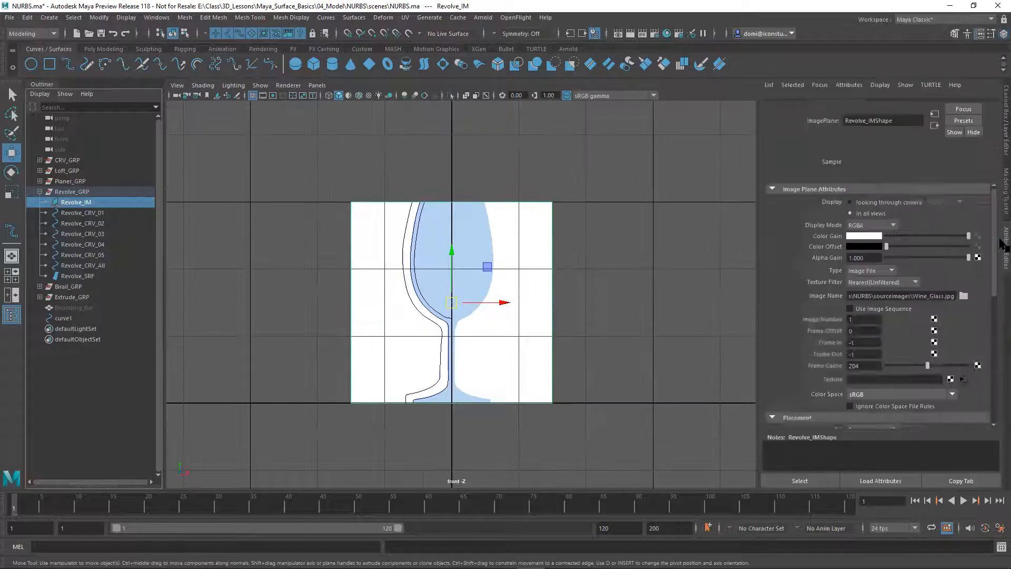
{"action": "left_click", "coordinate": [872, 268]}
{"action": "type", "text": ".2"}
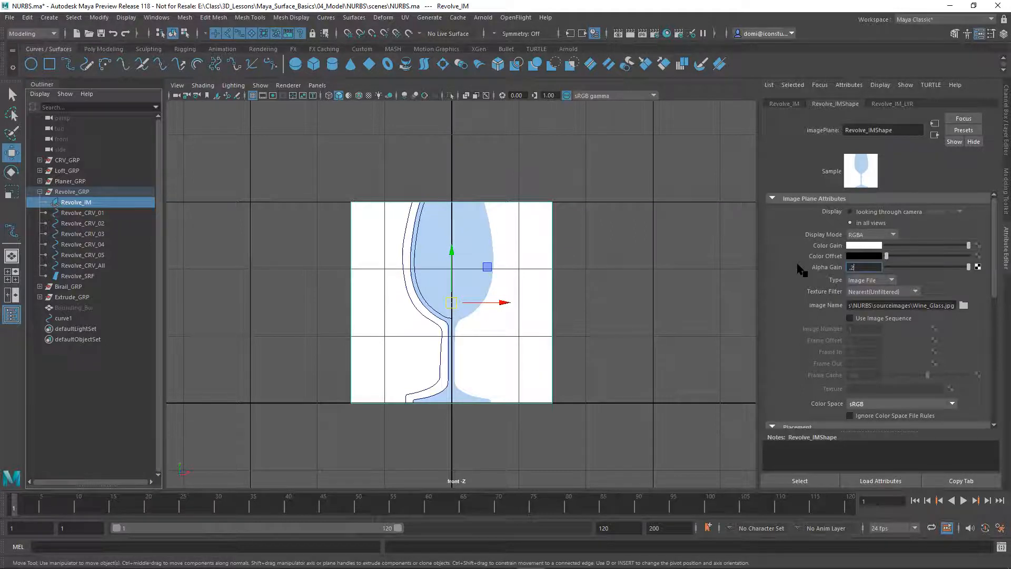
{"action": "key", "text": "Return"}
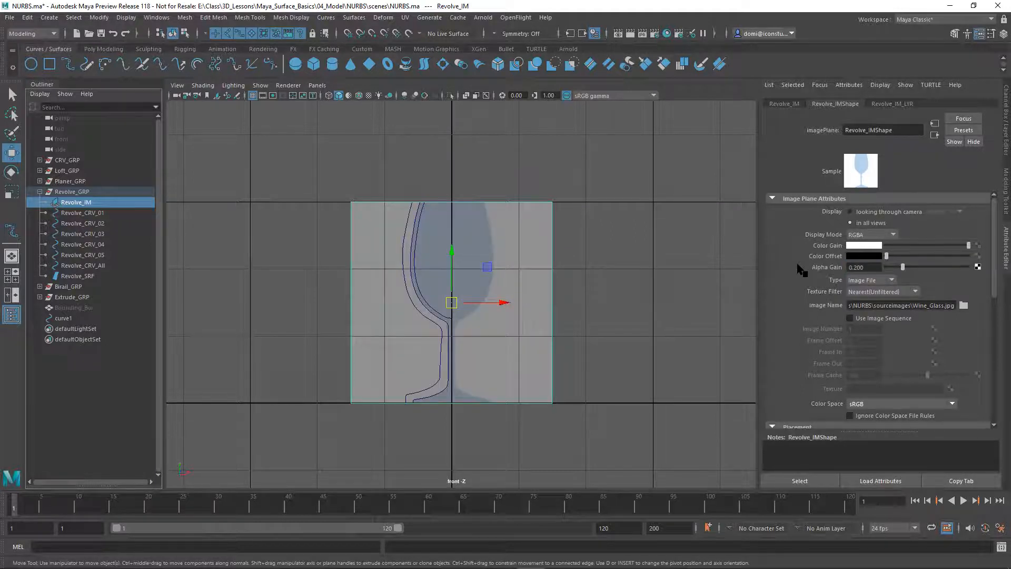
{"action": "left_click", "coordinate": [658, 256]}
{"action": "middle_click_drag", "start_coordinate": [631, 286], "coordinate": [651, 257], "text": "alt"}
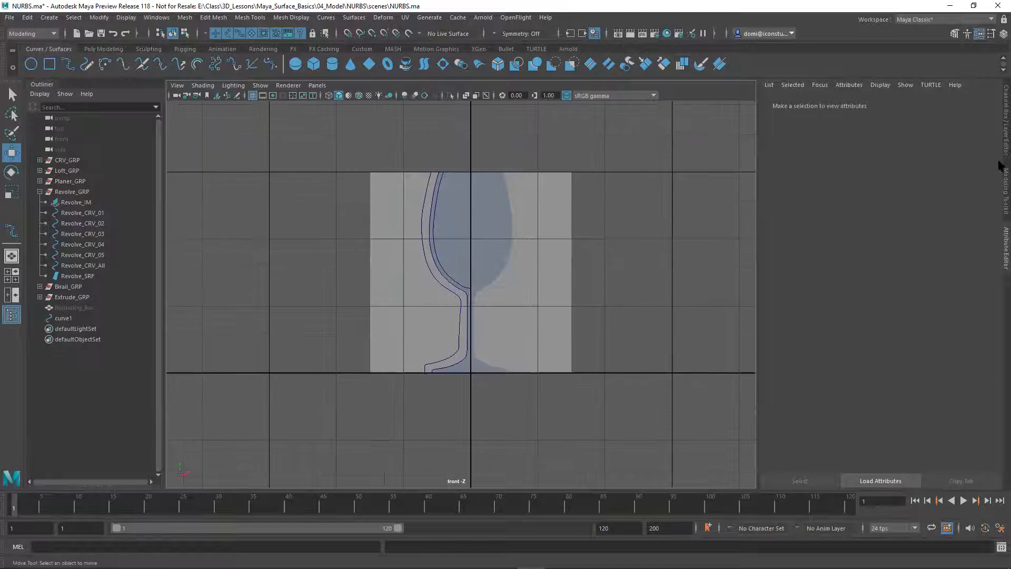
{"action": "left_click", "coordinate": [1001, 138]}
Step: Display the new curve's control vertices again and move those near the rim and upper bowl towards the glass profile
{"action": "mouse_move", "coordinate": [648, 286]}
{"action": "right_mouse_down", "text": "alt"}
{"action": "mouse_move", "coordinate": [593, 334]}
{"action": "mouse_move", "coordinate": [771, 280]}
{"action": "mouse_move", "coordinate": [610, 383]}
{"action": "mouse_move", "coordinate": [469, 334]}
{"action": "mouse_move", "coordinate": [616, 289]}
{"action": "mouse_move", "coordinate": [670, 226]}
{"action": "mouse_move", "coordinate": [638, 280]}
{"action": "right_mouse_up", "text": "alt"}
{"action": "middle_click_drag", "start_coordinate": [639, 281], "coordinate": [644, 275], "text": "alt"}
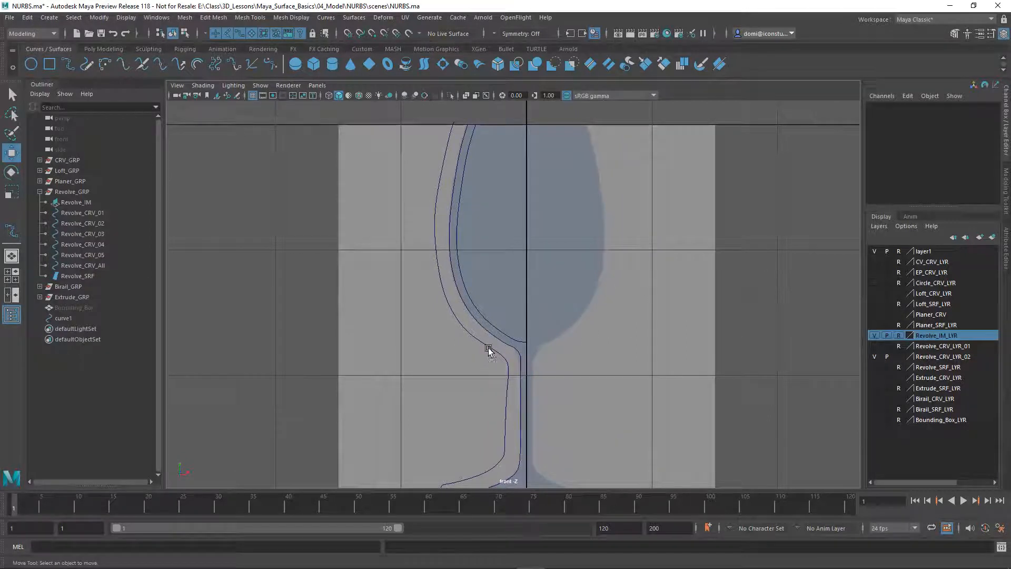
{"action": "right_click_drag", "start_coordinate": [488, 351], "coordinate": [424, 298]}
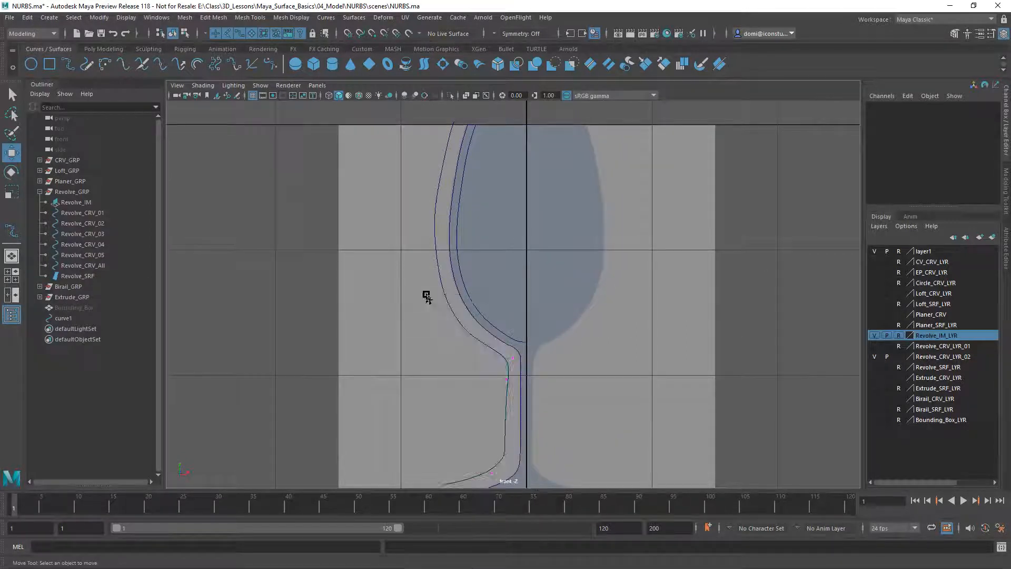
{"action": "right_click_drag", "start_coordinate": [477, 322], "coordinate": [725, 341], "text": "alt"}
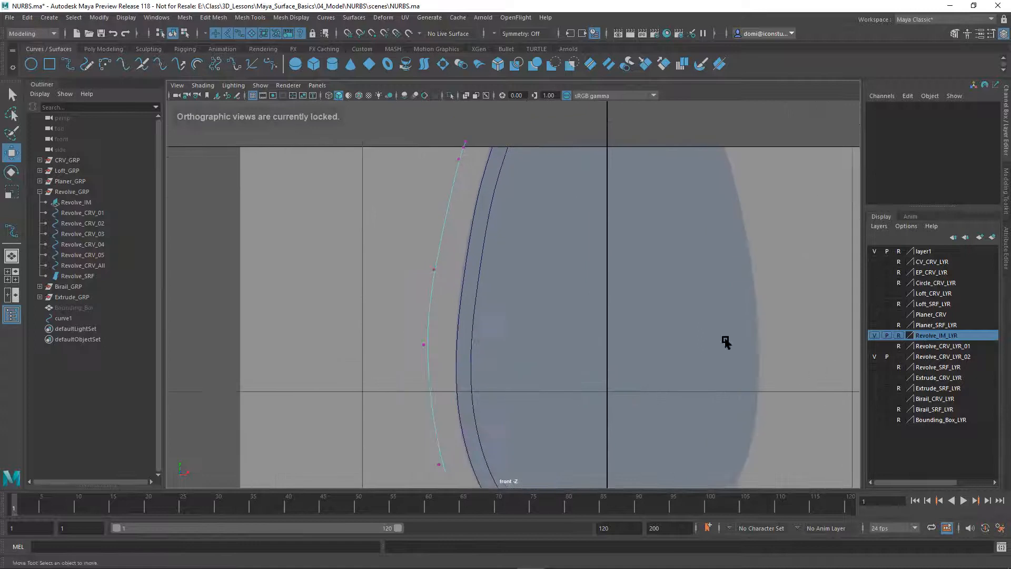
{"action": "left_click", "coordinate": [434, 269]}
{"action": "left_click_drag", "start_coordinate": [449, 272], "coordinate": [499, 269]}
{"action": "left_click_drag", "start_coordinate": [407, 124], "coordinate": [532, 156]}
Step: Shift the control vertices at and just below the bowl's widest part horizontally towards the profile
{"action": "middle_click_drag", "start_coordinate": [562, 261], "coordinate": [579, 169], "text": "alt"}
{"action": "right_click_drag", "start_coordinate": [579, 169], "coordinate": [412, 241], "text": "alt"}
{"action": "left_click_drag", "start_coordinate": [430, 249], "coordinate": [534, 271]}
{"action": "left_click_drag", "start_coordinate": [464, 329], "coordinate": [543, 343]}
Step: Reposition the control vertices under the bowl and at the neck to follow the profile's bend into the stem
{"action": "middle_click_drag", "start_coordinate": [556, 352], "coordinate": [553, 215], "text": "alt"}
{"action": "right_click_drag", "start_coordinate": [453, 269], "coordinate": [790, 256], "text": "alt"}
{"action": "middle_click_drag", "start_coordinate": [735, 312], "coordinate": [738, 346], "text": "alt"}
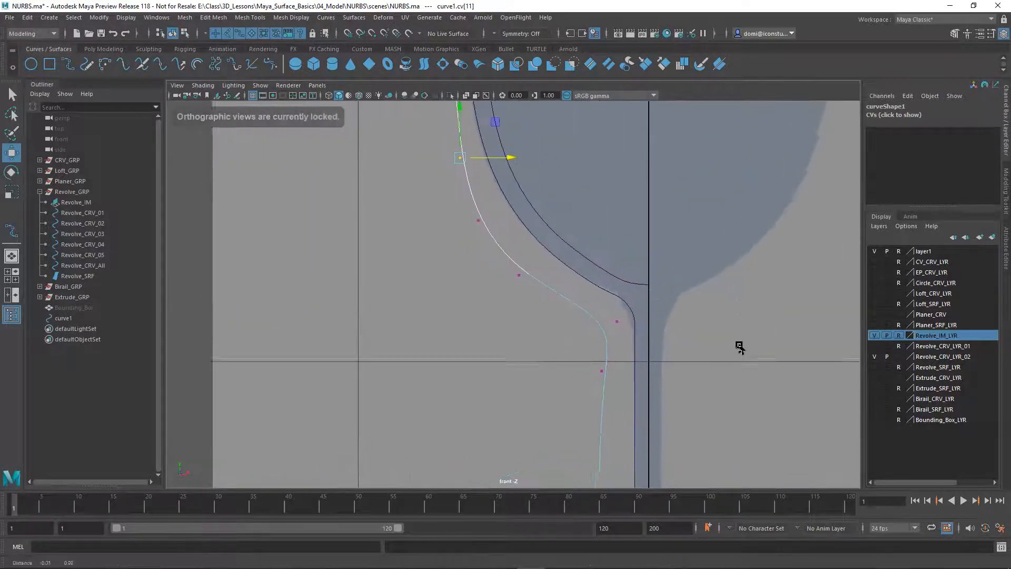
{"action": "right_click_drag", "start_coordinate": [739, 346], "coordinate": [485, 277], "text": "alt"}
{"action": "left_click_drag", "start_coordinate": [487, 279], "coordinate": [517, 314]}
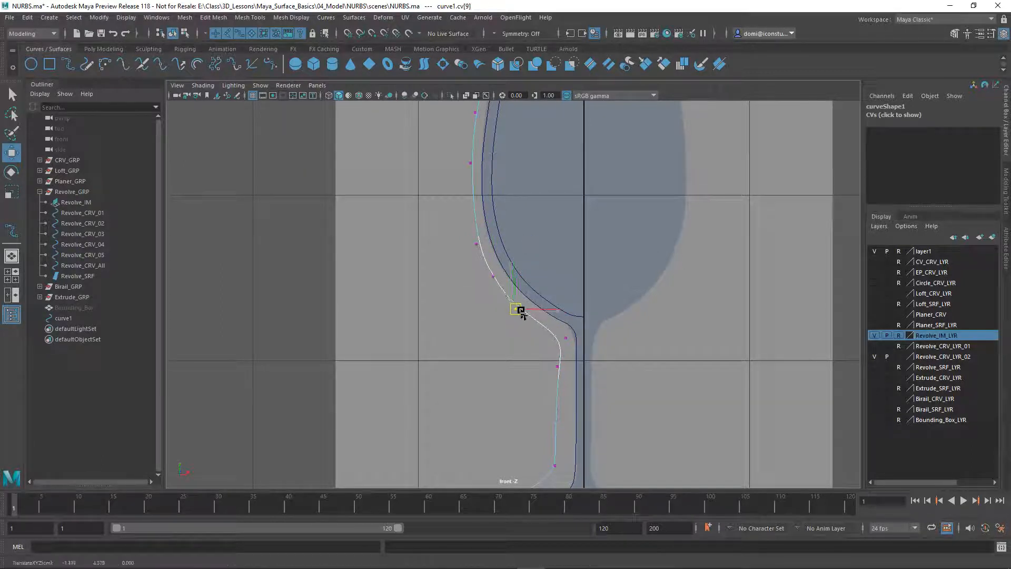
{"action": "left_click", "coordinate": [589, 331]}
{"action": "mouse_move", "coordinate": [577, 328]}
{"action": "left_mouse_down"}
{"action": "mouse_move", "coordinate": [548, 347]}
{"action": "mouse_move", "coordinate": [571, 333]}
{"action": "left_mouse_up"}
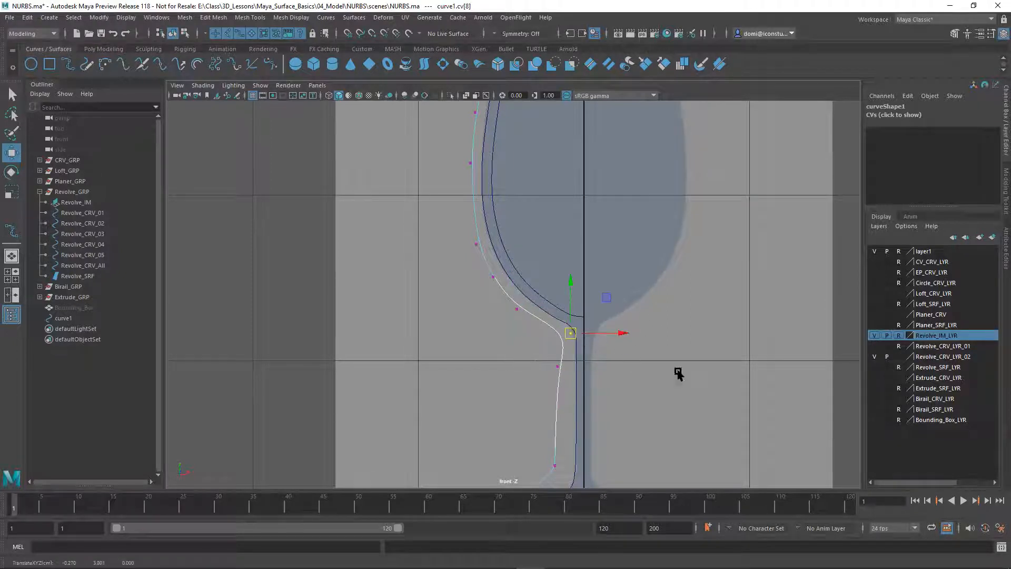
Step: Move the stem's control vertices horizontally towards the profile to straighten the stem section of the curve
{"action": "middle_click_drag", "start_coordinate": [675, 374], "coordinate": [661, 275], "text": "alt"}
{"action": "left_click_drag", "start_coordinate": [524, 255], "coordinate": [604, 269]}
{"action": "left_click_drag", "start_coordinate": [531, 360], "coordinate": [597, 370]}
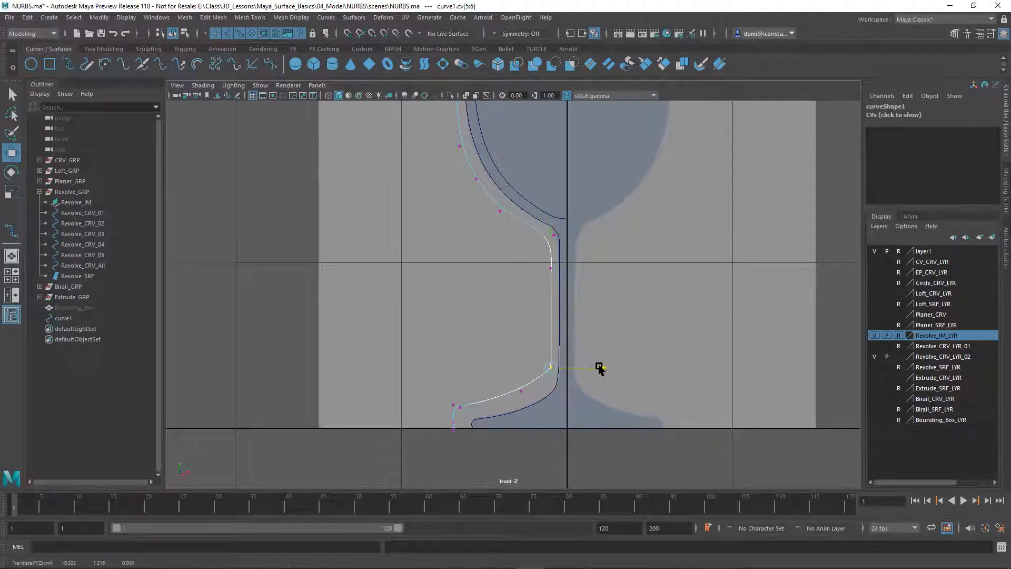
Step: Move the control vertices on the foot's slope and outer edge towards the profile to round the foot, and clear the selection
{"action": "middle_click_drag", "start_coordinate": [609, 368], "coordinate": [645, 228], "text": "alt"}
{"action": "left_click_drag", "start_coordinate": [531, 241], "coordinate": [563, 270]}
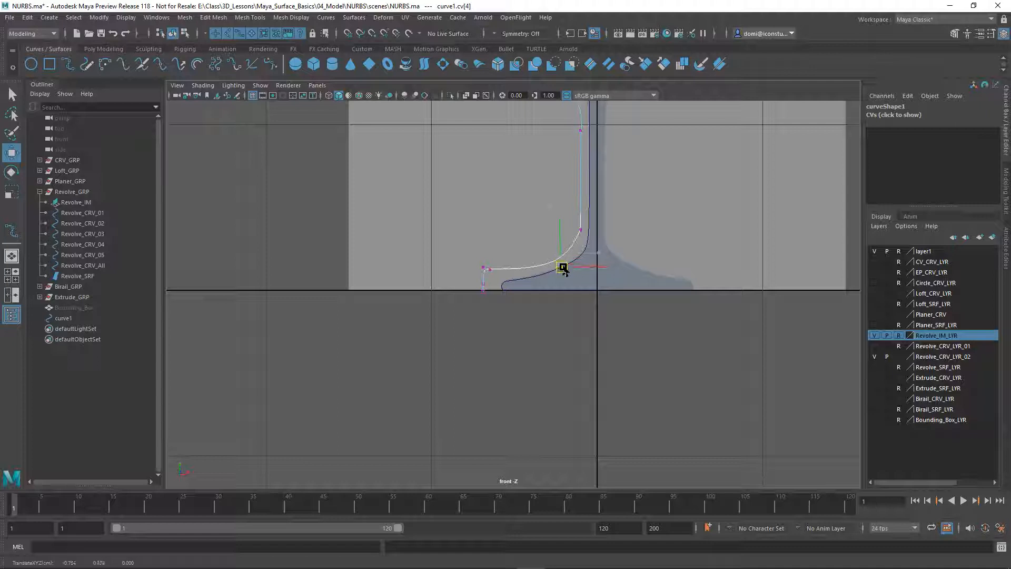
{"action": "middle_click_drag", "start_coordinate": [490, 254], "coordinate": [503, 209], "text": "alt"}
{"action": "right_click_drag", "start_coordinate": [503, 209], "coordinate": [821, 247], "text": "alt"}
{"action": "middle_click_drag", "start_coordinate": [700, 303], "coordinate": [690, 408], "text": "alt"}
{"action": "left_click_drag", "start_coordinate": [462, 268], "coordinate": [541, 323]}
{"action": "left_click", "coordinate": [517, 249]}
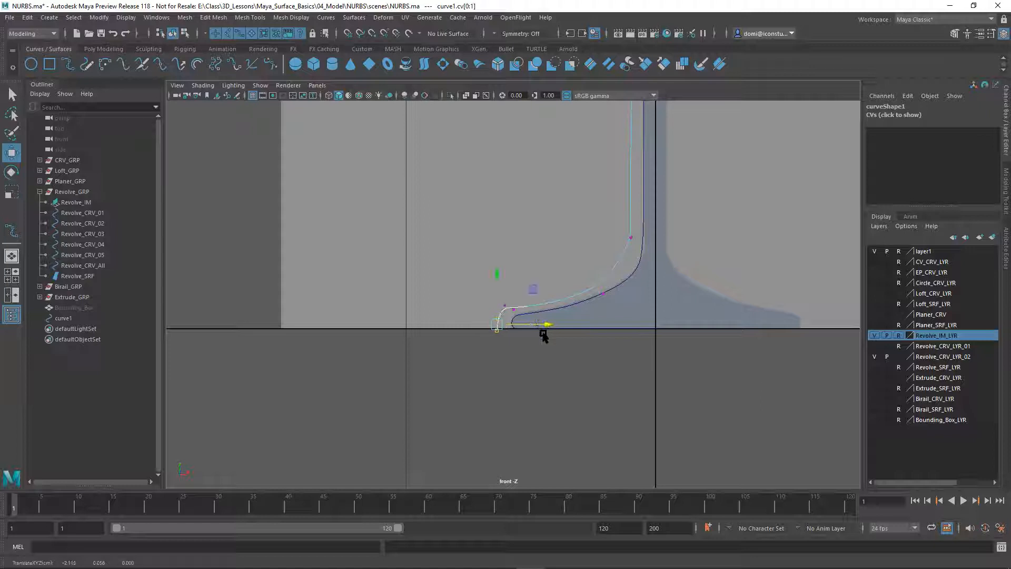
{"action": "left_click", "coordinate": [575, 371]}
{"action": "right_click_drag", "start_coordinate": [673, 343], "coordinate": [513, 342], "text": "alt"}
{"action": "middle_click_drag", "start_coordinate": [513, 342], "coordinate": [505, 442], "text": "alt"}
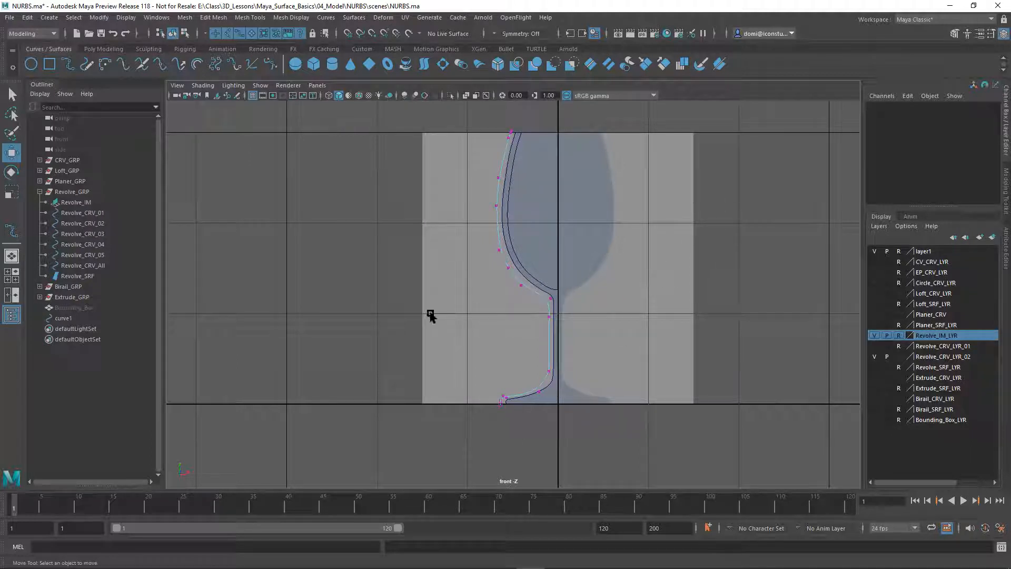
Step: Delete the practice profile curve1 and switch from the front view to the perspective view
{"action": "left_click", "coordinate": [65, 318]}
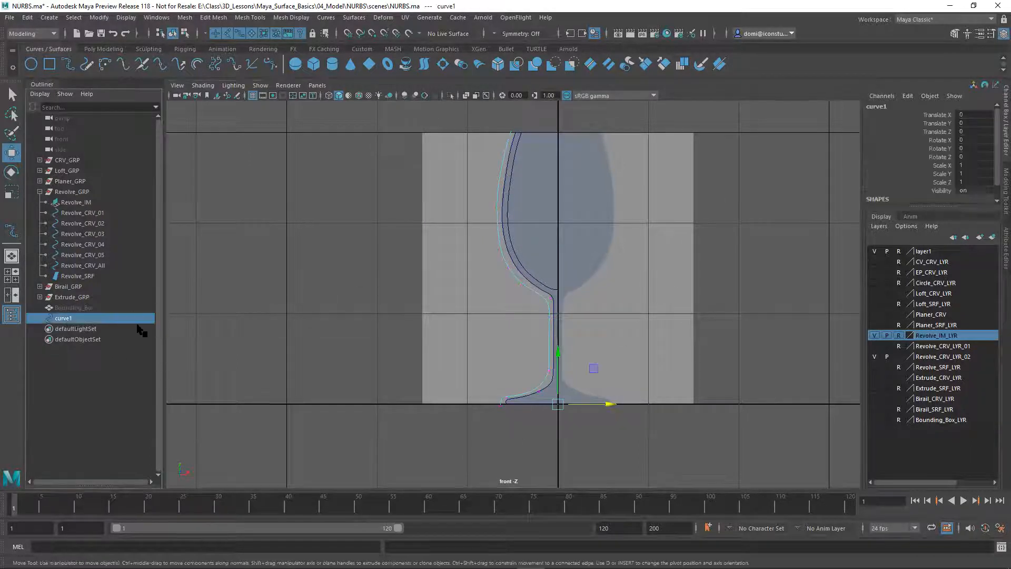
{"action": "key", "text": "Delete"}
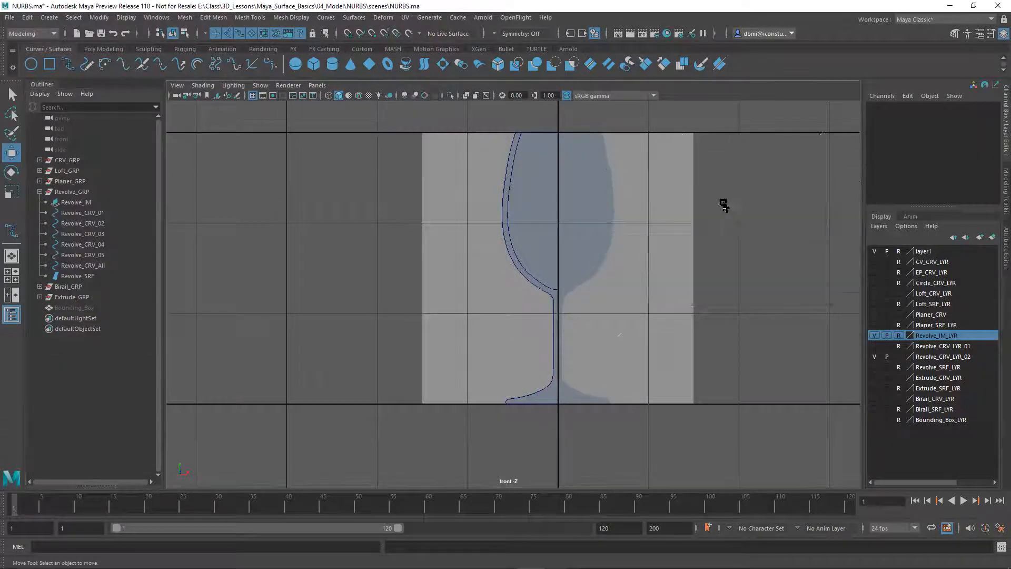
{"action": "key", "text": "space"}
{"action": "key", "text": "space"}
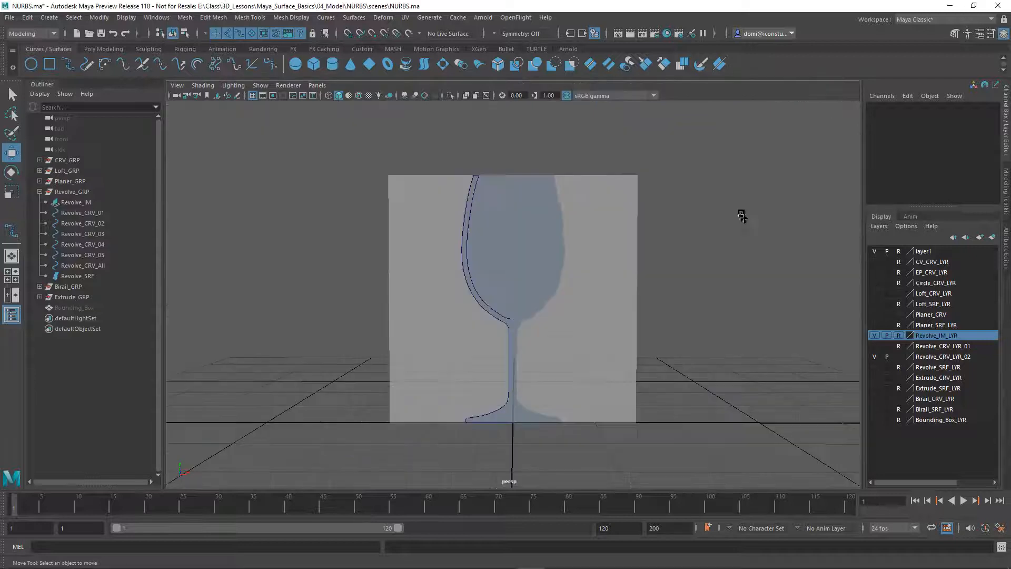
Step: Revolve the finished profile Revolve_CRV_All into a glass surface and hide the reference image layer Revolve_IM_LYR
{"action": "mouse_move", "coordinate": [622, 235]}
{"action": "left_mouse_down", "text": "alt"}
{"action": "mouse_move", "coordinate": [653, 255]}
{"action": "mouse_move", "coordinate": [632, 243]}
{"action": "left_mouse_up", "text": "alt"}
{"action": "middle_click_drag", "start_coordinate": [638, 257], "coordinate": [636, 224], "text": "alt"}
{"action": "right_click_drag", "start_coordinate": [636, 223], "coordinate": [721, 238], "text": "alt"}
{"action": "middle_click_drag", "start_coordinate": [720, 239], "coordinate": [715, 246], "text": "alt"}
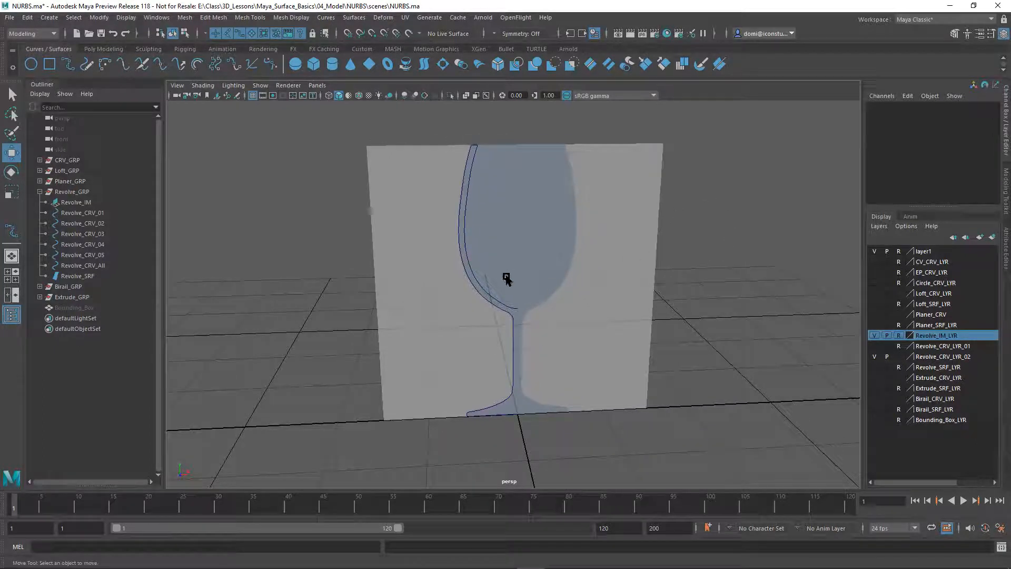
{"action": "left_click_drag", "start_coordinate": [506, 278], "coordinate": [452, 316]}
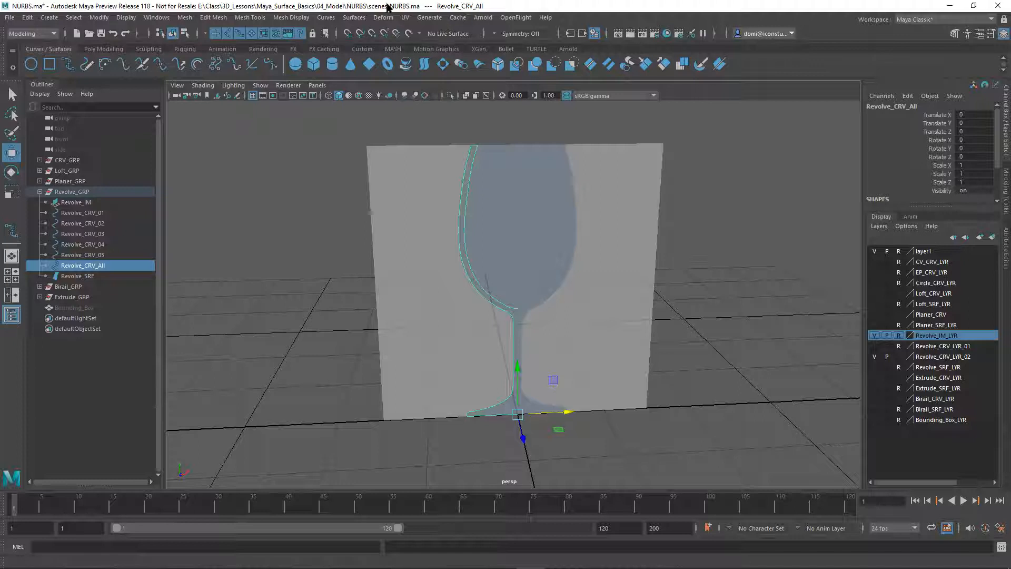
{"action": "left_click", "coordinate": [354, 19]}
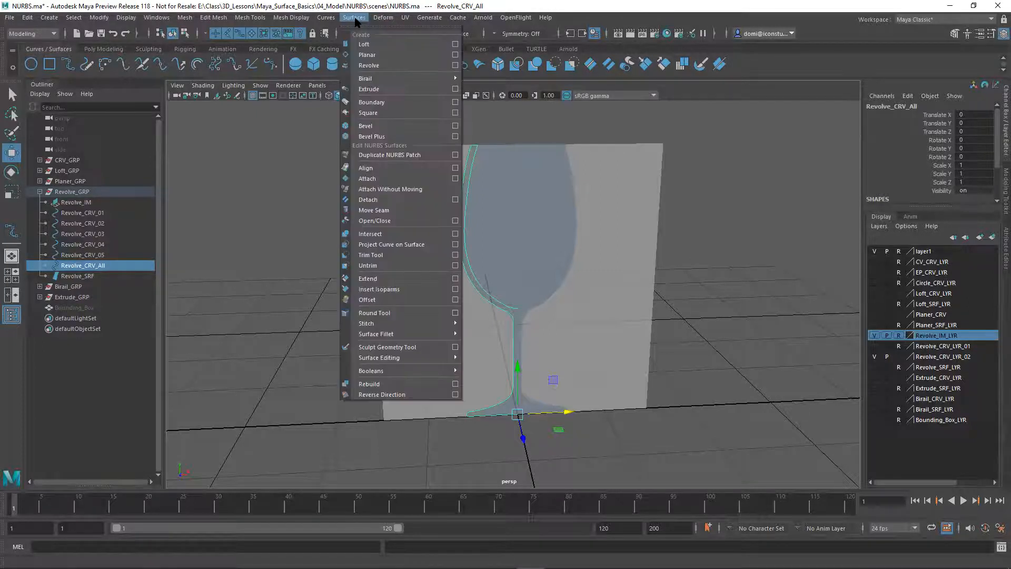
{"action": "left_click", "coordinate": [369, 66]}
{"action": "left_click", "coordinate": [715, 146]}
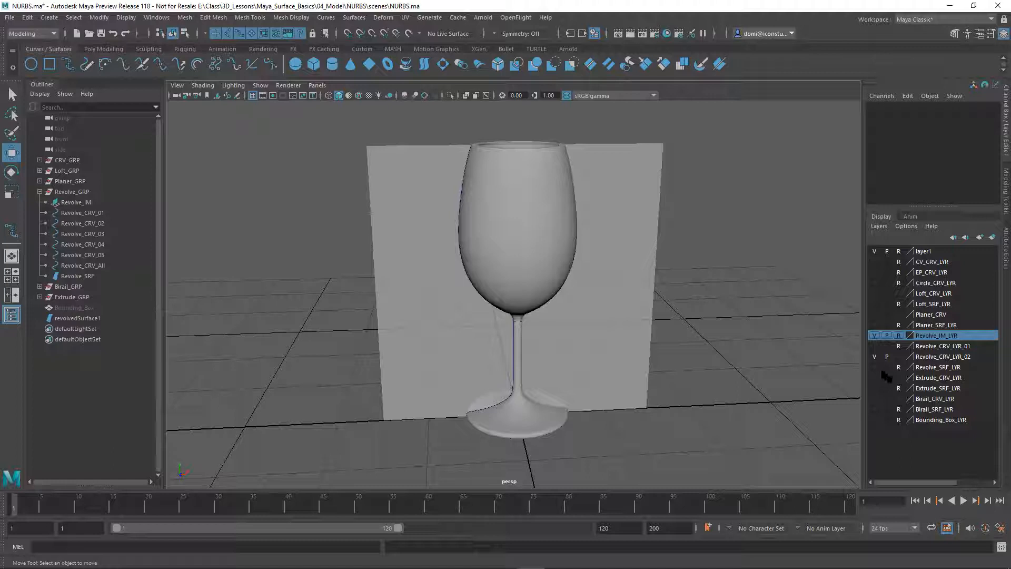
{"action": "left_click", "coordinate": [874, 336]}
Step: Examine the revolved glass surface and its isoparms from the side, from below and from above the rim
{"action": "left_click_drag", "start_coordinate": [731, 287], "coordinate": [675, 254], "text": "alt"}
{"action": "mouse_move", "coordinate": [675, 254]}
{"action": "middle_mouse_down", "text": "alt"}
{"action": "mouse_move", "coordinate": [678, 264]}
{"action": "mouse_move", "coordinate": [674, 248]}
{"action": "middle_mouse_up", "text": "alt"}
{"action": "left_click", "coordinate": [529, 233]}
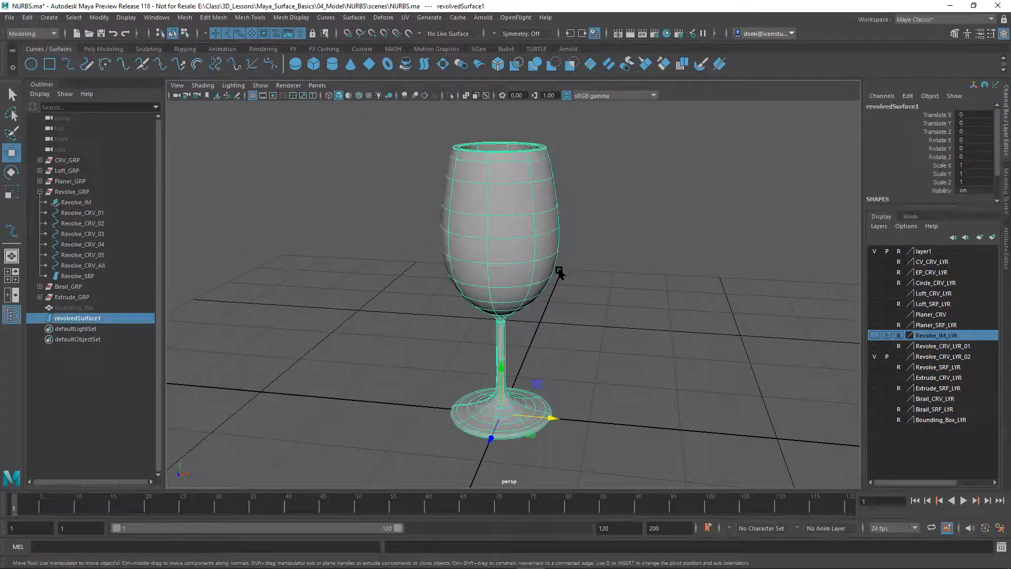
{"action": "mouse_move", "coordinate": [535, 253]}
{"action": "left_mouse_down", "text": "alt"}
{"action": "mouse_move", "coordinate": [543, 228]}
{"action": "mouse_move", "coordinate": [536, 257]}
{"action": "left_mouse_up", "text": "alt"}
{"action": "middle_click_drag", "start_coordinate": [537, 258], "coordinate": [554, 282], "text": "alt"}
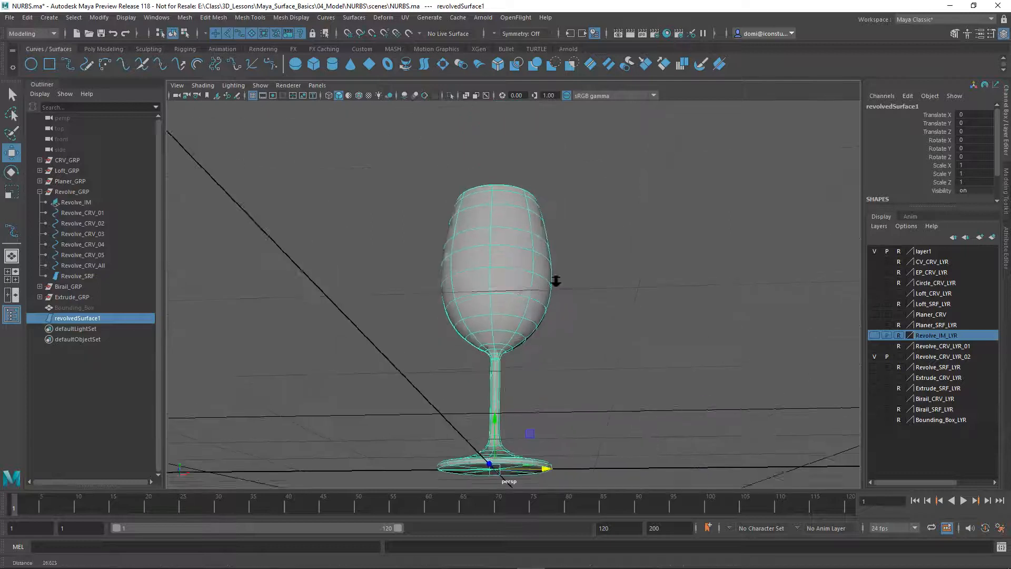
{"action": "right_click_drag", "start_coordinate": [555, 282], "coordinate": [624, 267], "text": "alt"}
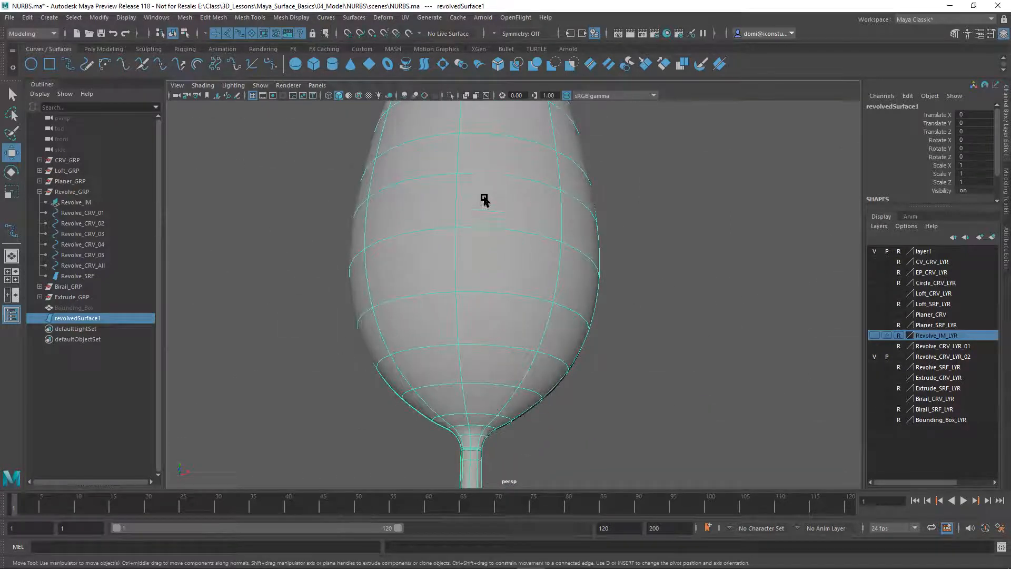
{"action": "left_click_drag", "start_coordinate": [515, 279], "coordinate": [562, 266], "text": "alt"}
{"action": "right_click_drag", "start_coordinate": [561, 266], "coordinate": [429, 208], "text": "alt"}
{"action": "left_click_drag", "start_coordinate": [428, 208], "coordinate": [458, 192], "text": "alt"}
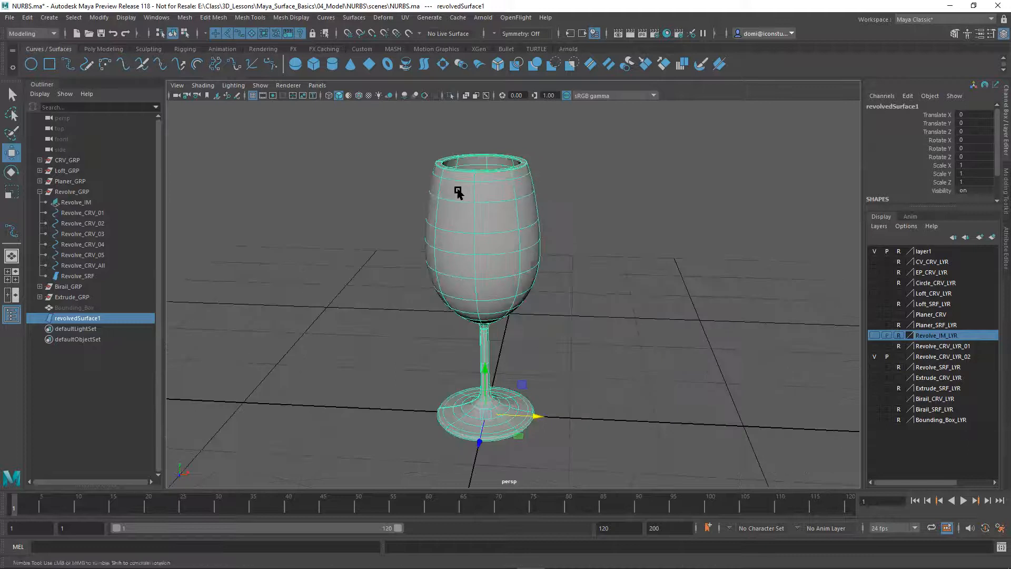
{"action": "right_click_drag", "start_coordinate": [458, 192], "coordinate": [544, 193], "text": "alt"}
{"action": "middle_click_drag", "start_coordinate": [544, 193], "coordinate": [553, 205], "text": "alt"}
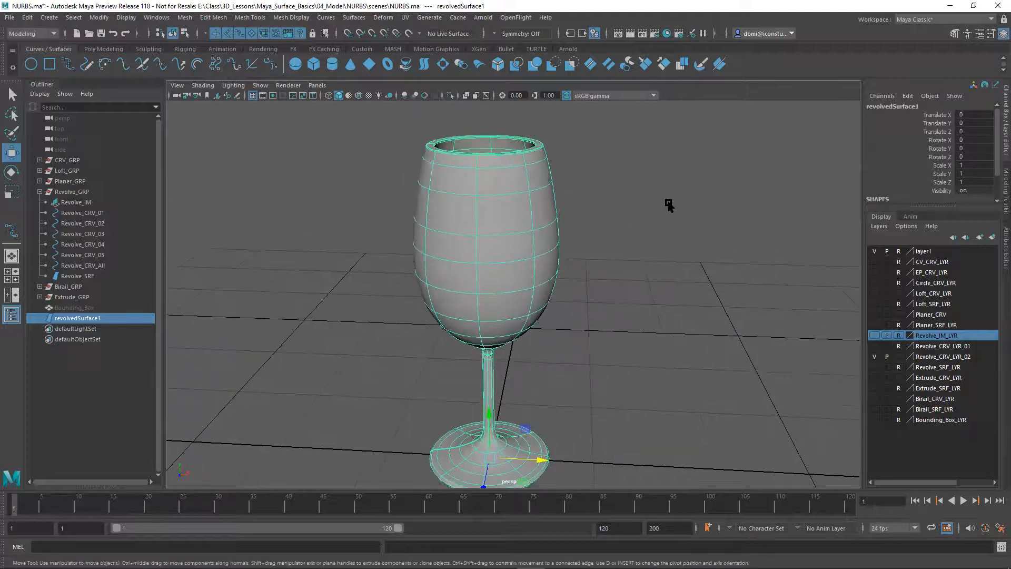
Step: Delete the revolved NURBS glass and open the Revolve options with Revolve_CRV_All selected, keeping the profile in view
{"action": "key", "text": "Delete"}
{"action": "left_click_drag", "start_coordinate": [384, 173], "coordinate": [538, 333]}
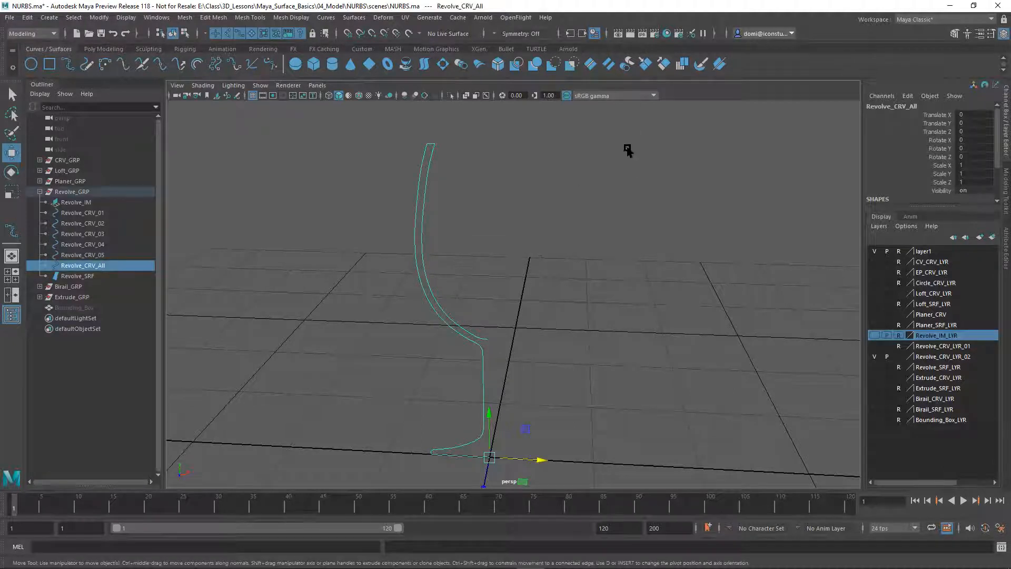
{"action": "left_click", "coordinate": [354, 17]}
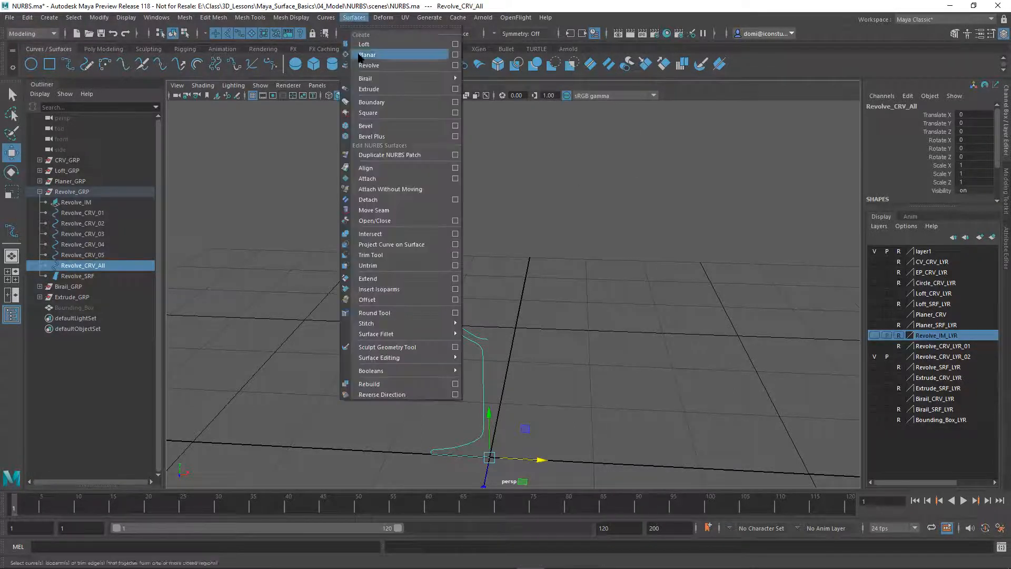
{"action": "left_click", "coordinate": [455, 66]}
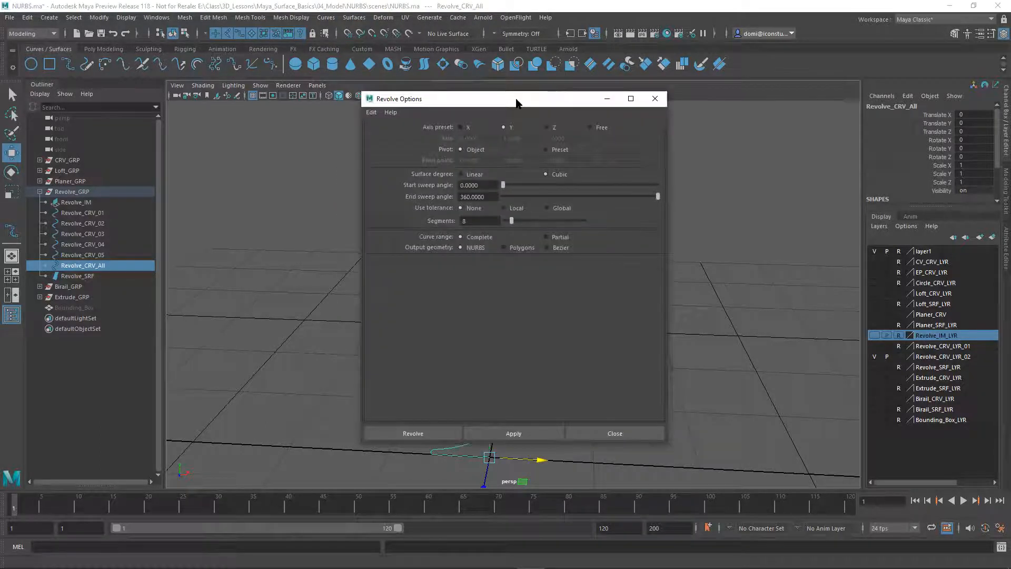
{"action": "left_click_drag", "start_coordinate": [516, 103], "coordinate": [689, 71]}
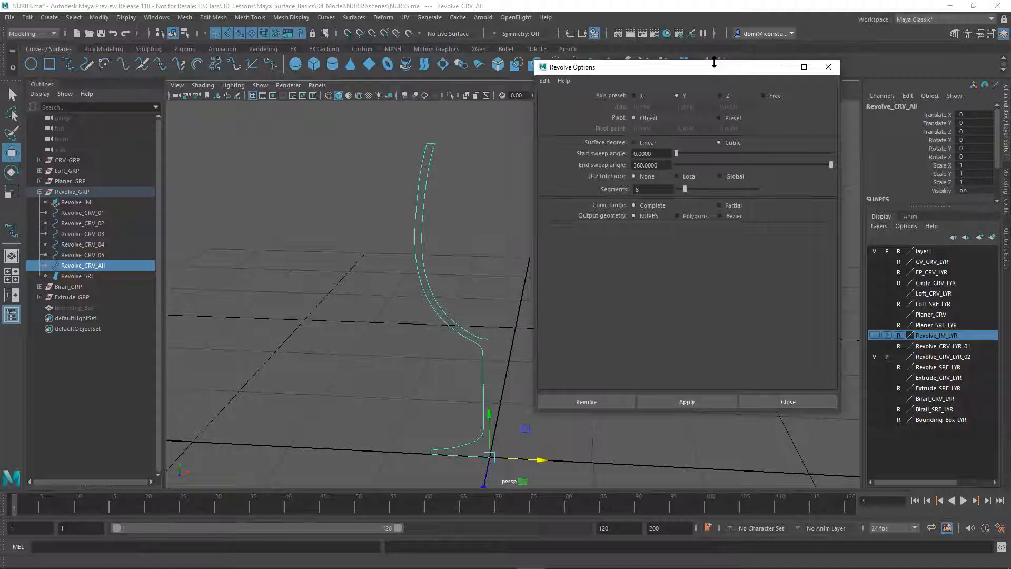
{"action": "left_click_drag", "start_coordinate": [713, 62], "coordinate": [690, 135]}
{"action": "left_click_drag", "start_coordinate": [462, 191], "coordinate": [375, 179], "text": "alt"}
{"action": "middle_click_drag", "start_coordinate": [373, 182], "coordinate": [359, 182], "text": "alt"}
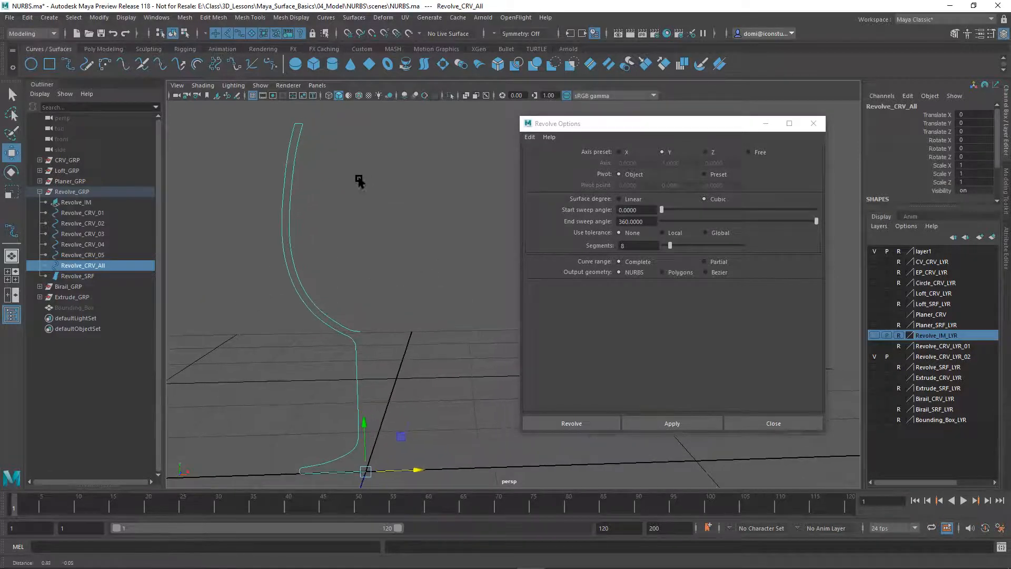
{"action": "left_click", "coordinate": [699, 128]}
{"action": "left_click_drag", "start_coordinate": [695, 132], "coordinate": [682, 136]}
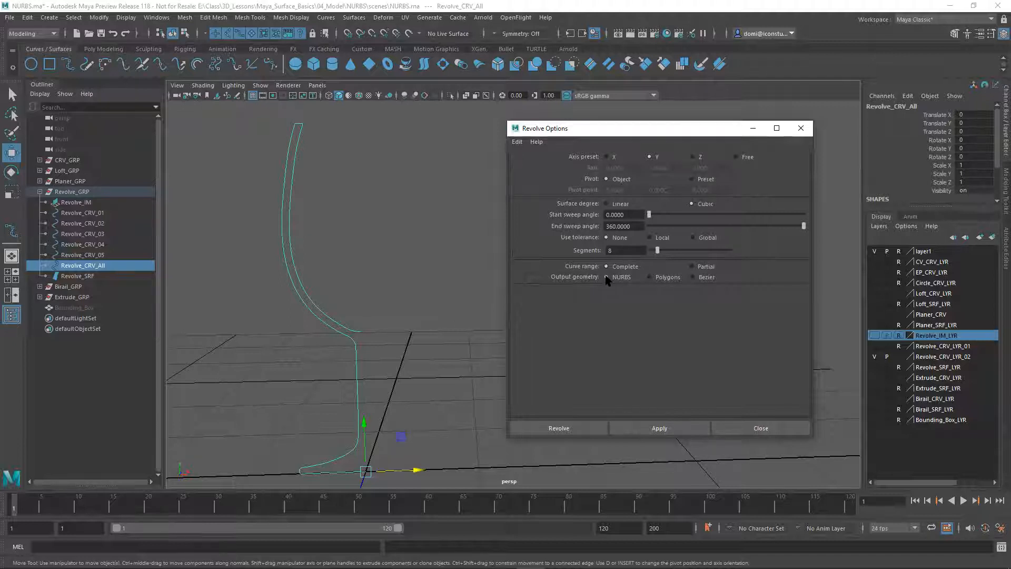
Step: Set the Revolve output geometry to Polygons with type Quads and tessellation method Count
{"action": "left_click", "coordinate": [650, 277]}
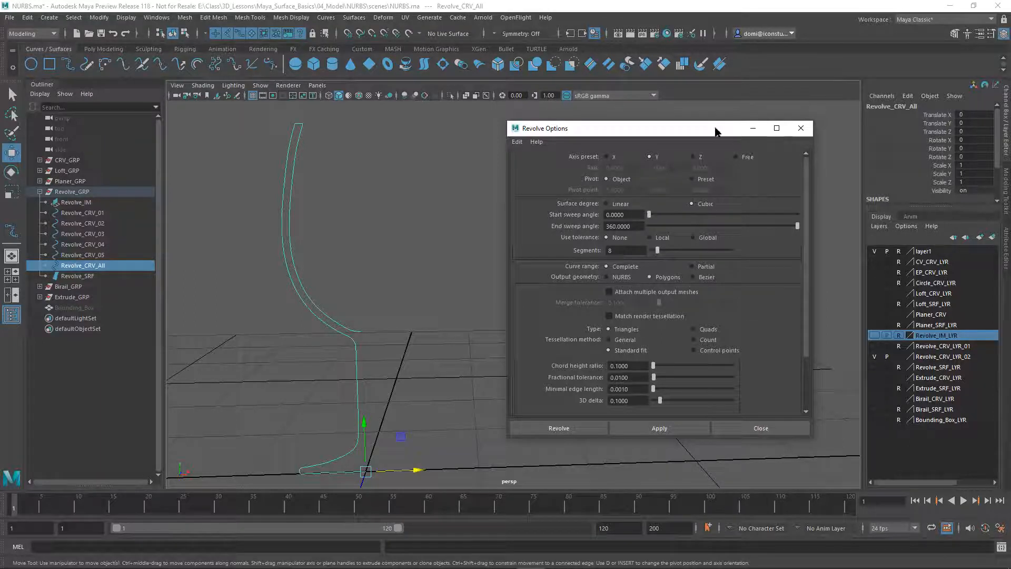
{"action": "left_click_drag", "start_coordinate": [711, 123], "coordinate": [699, 110]}
{"action": "left_click_drag", "start_coordinate": [794, 262], "coordinate": [795, 304]}
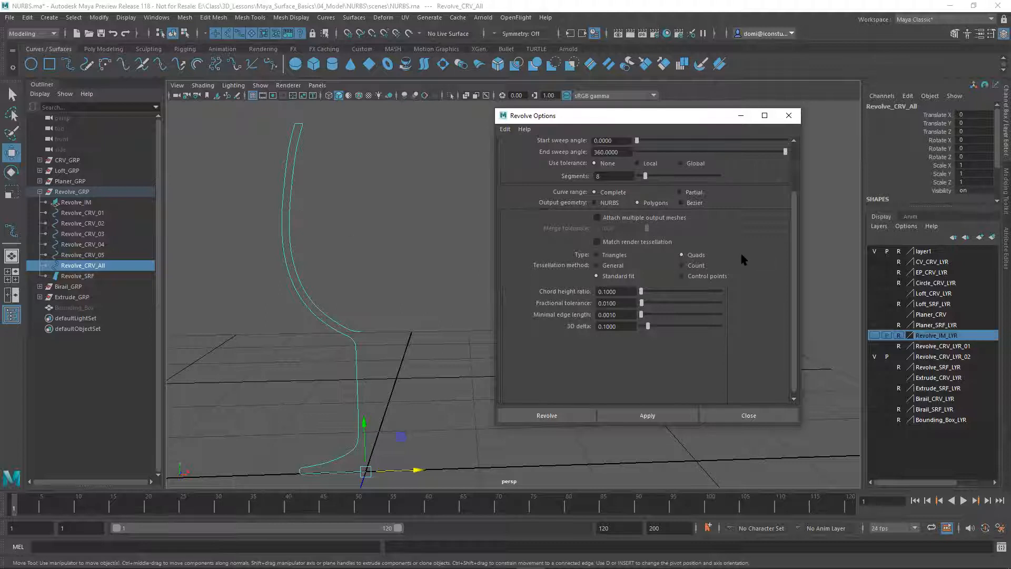
{"action": "left_click", "coordinate": [682, 266]}
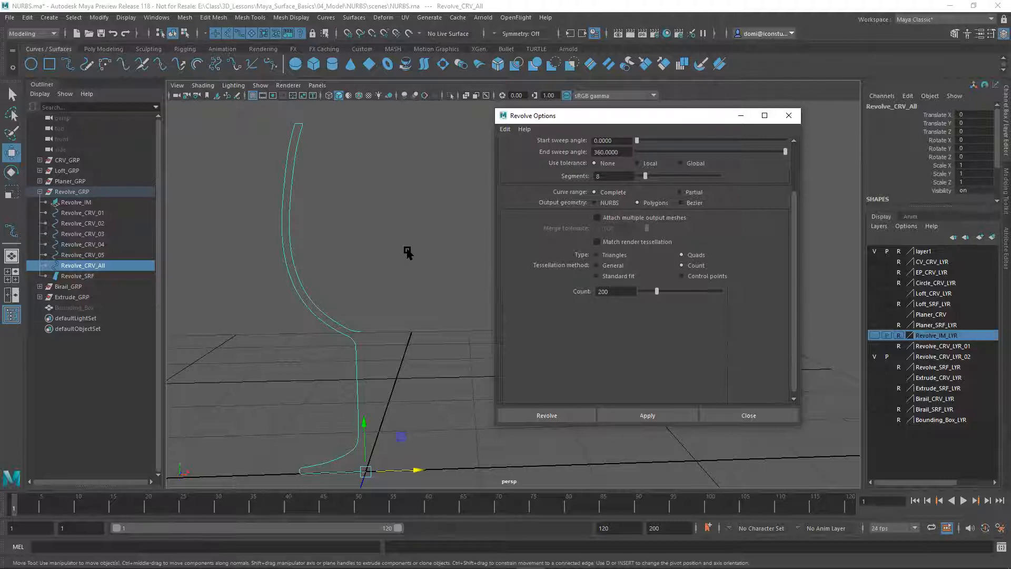
Step: Revolve the profile as polygons with a count of 1000, and delete the mesh after checking its density
{"action": "double_click", "coordinate": [612, 289]}
{"action": "left_click", "coordinate": [631, 415]}
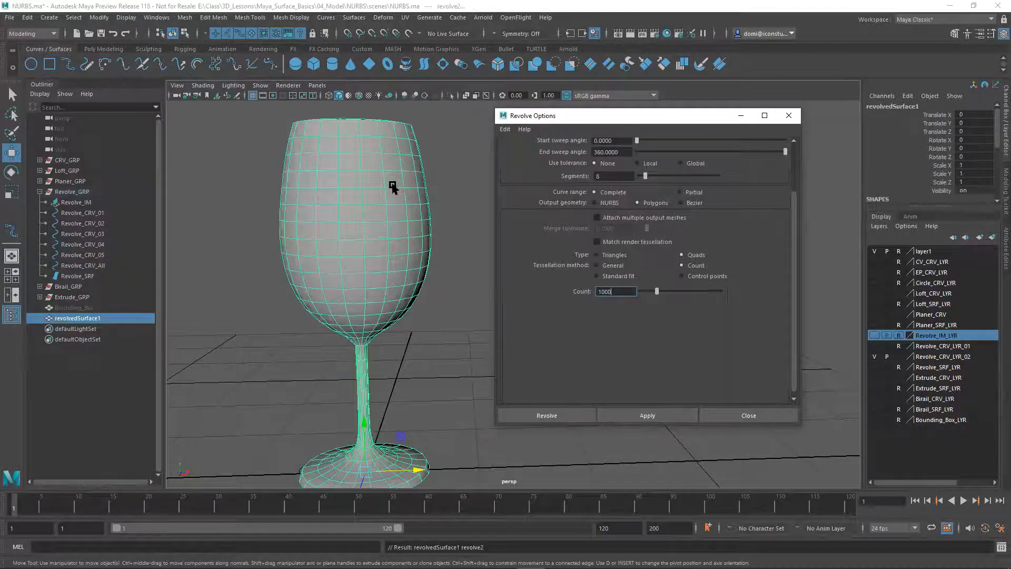
{"action": "left_click", "coordinate": [458, 283]}
{"action": "left_click", "coordinate": [421, 282]}
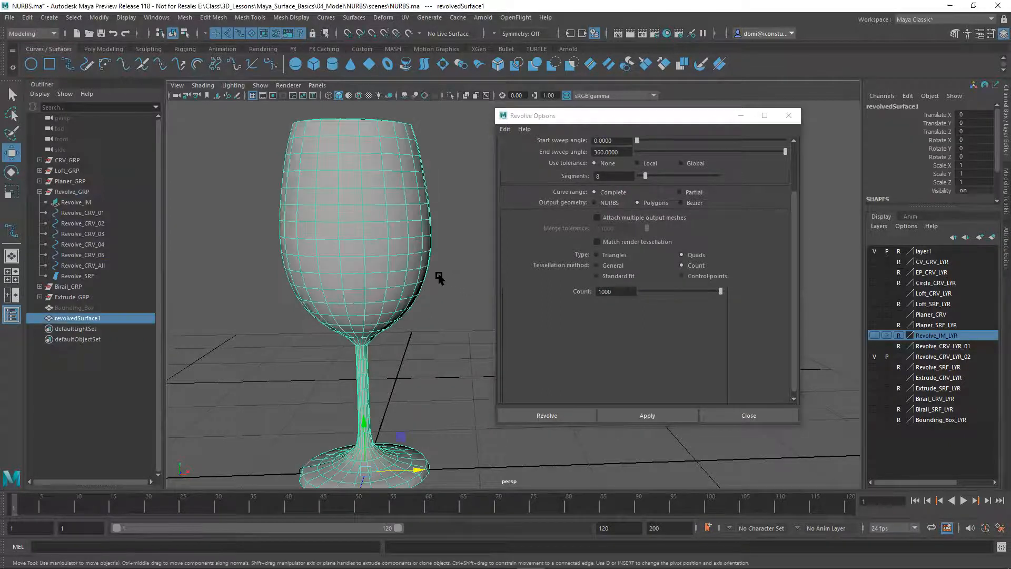
{"action": "key", "text": "Delete"}
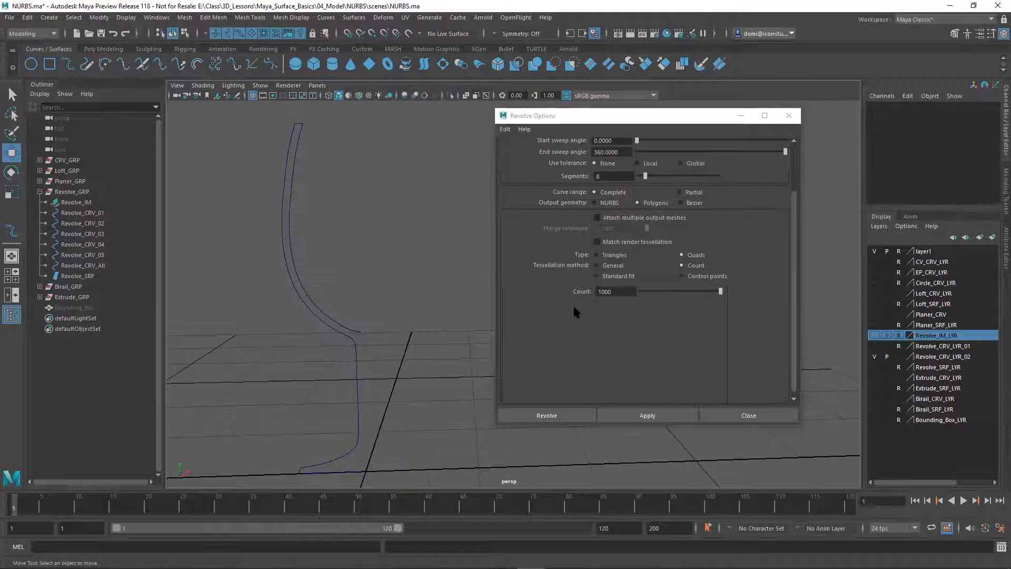
Step: Raise the polygon count to 2000, revolve Revolve_CRV_All again, and delete that trial mesh
{"action": "left_click", "coordinate": [568, 286]}
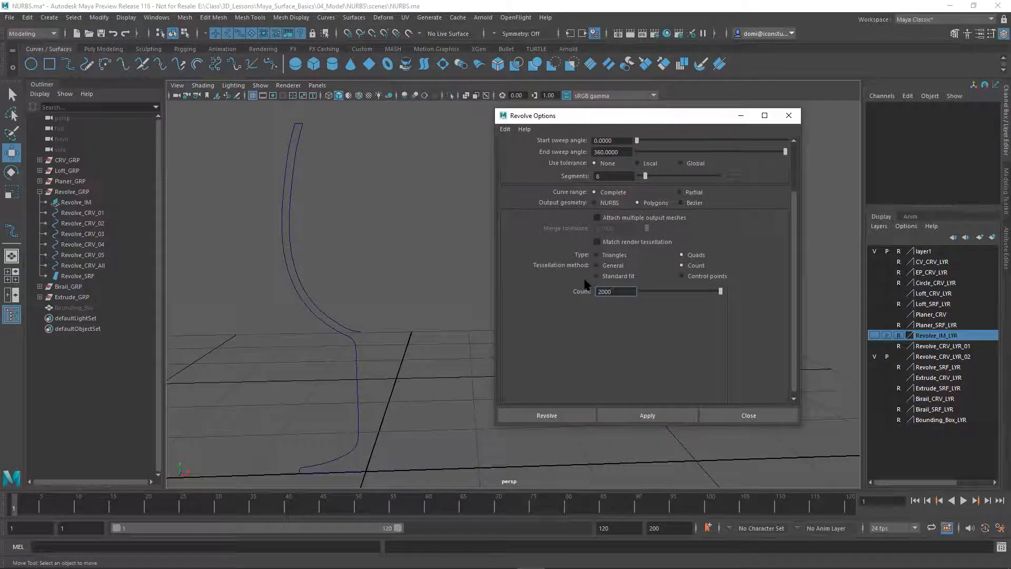
{"action": "left_click", "coordinate": [287, 322]}
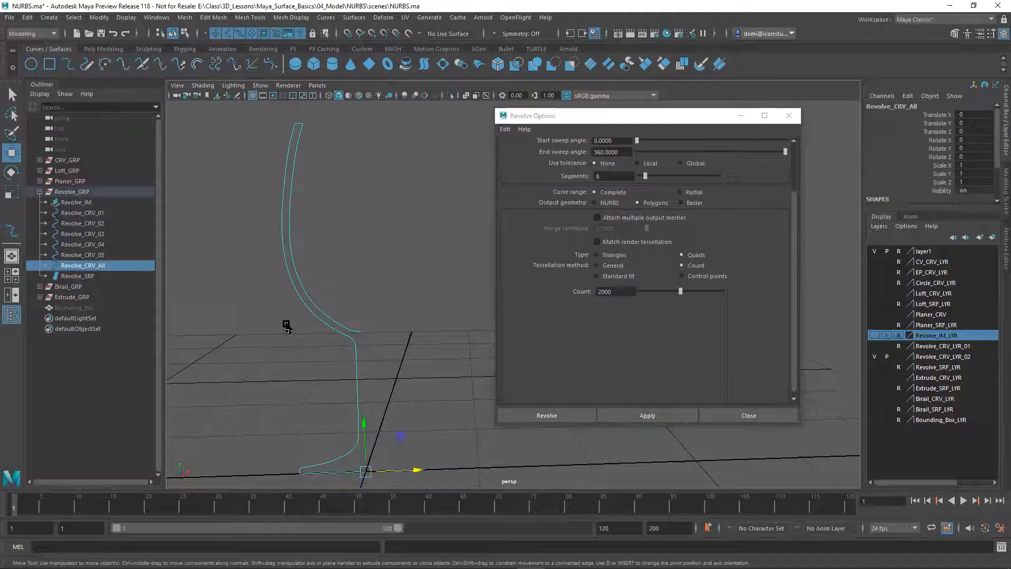
{"action": "left_click", "coordinate": [647, 415]}
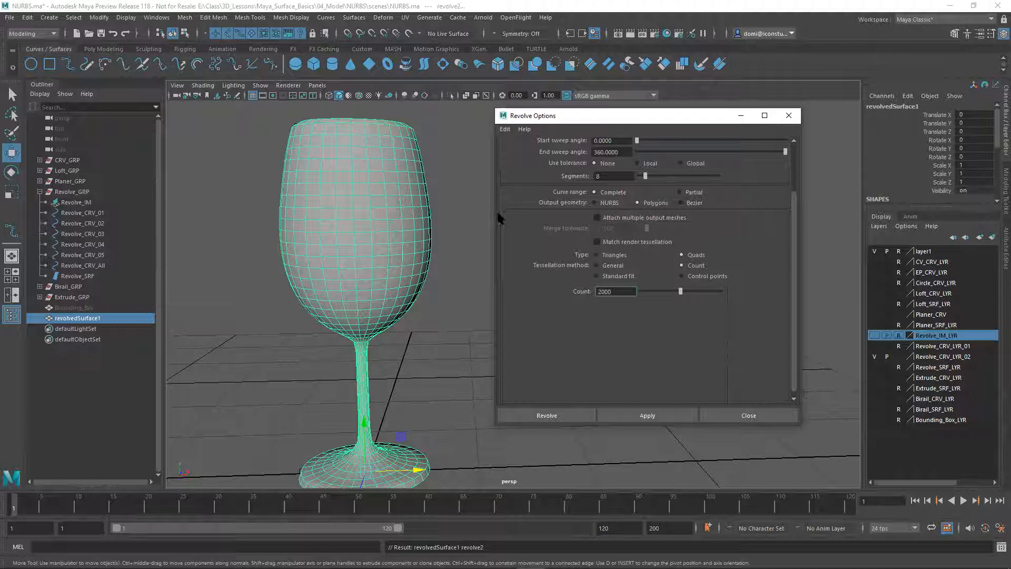
{"action": "left_click", "coordinate": [458, 290]}
{"action": "left_click", "coordinate": [416, 240]}
{"action": "key", "text": "Delete"}
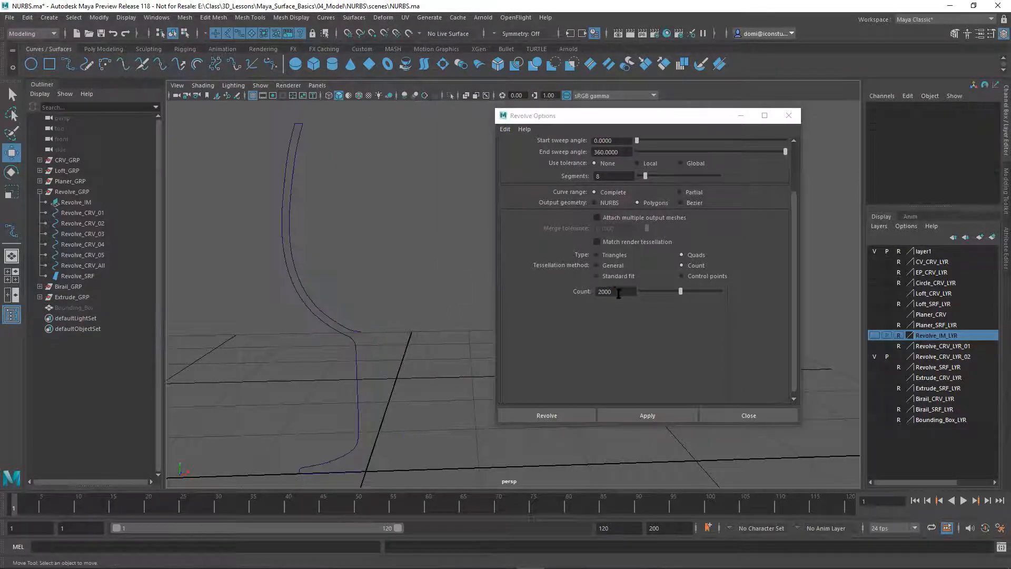
Step: Set the count to 5000, revolve Revolve_CRV_All into a polygon glass, and close the Revolve options
{"action": "left_click_drag", "start_coordinate": [619, 294], "coordinate": [577, 293]}
{"action": "type", "text": "5"}
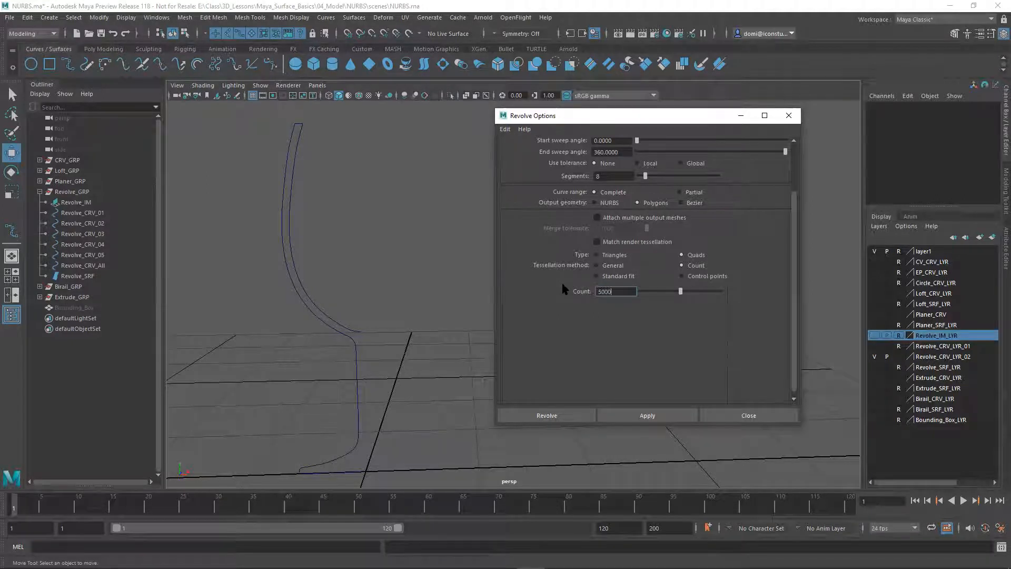
{"action": "left_click", "coordinate": [330, 338]}
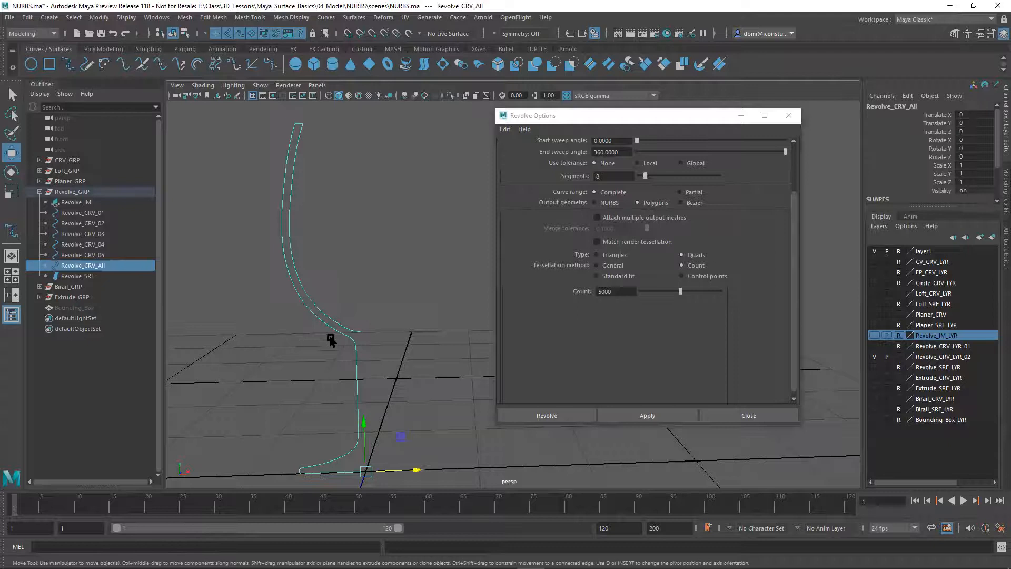
{"action": "left_click", "coordinate": [642, 416]}
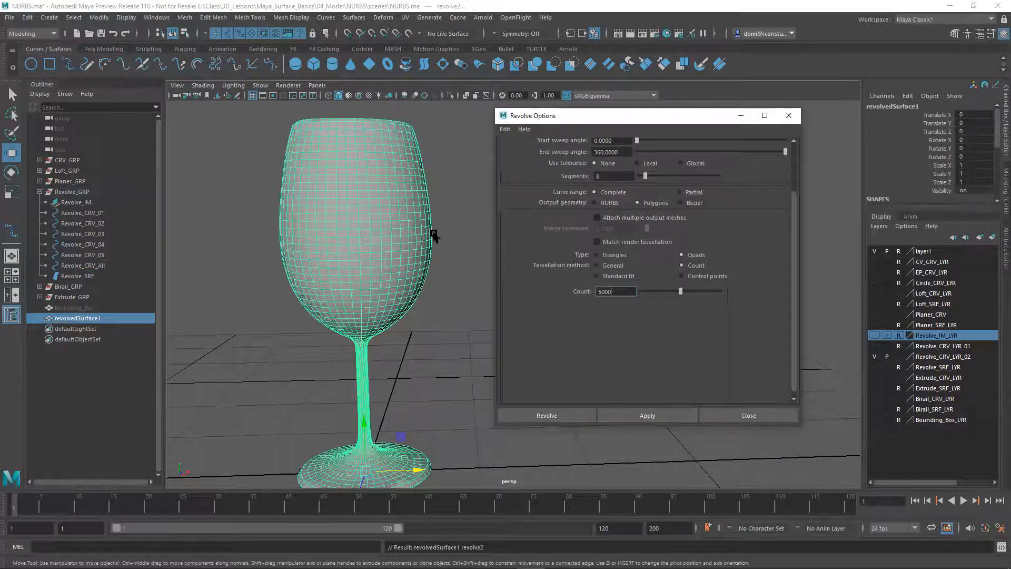
{"action": "mouse_move", "coordinate": [418, 349]}
{"action": "left_mouse_down", "text": "alt"}
{"action": "mouse_move", "coordinate": [412, 324]}
{"action": "mouse_move", "coordinate": [408, 348]}
{"action": "mouse_move", "coordinate": [456, 329]}
{"action": "mouse_move", "coordinate": [426, 306]}
{"action": "mouse_move", "coordinate": [413, 330]}
{"action": "mouse_move", "coordinate": [412, 292]}
{"action": "mouse_move", "coordinate": [411, 331]}
{"action": "left_mouse_up", "text": "alt"}
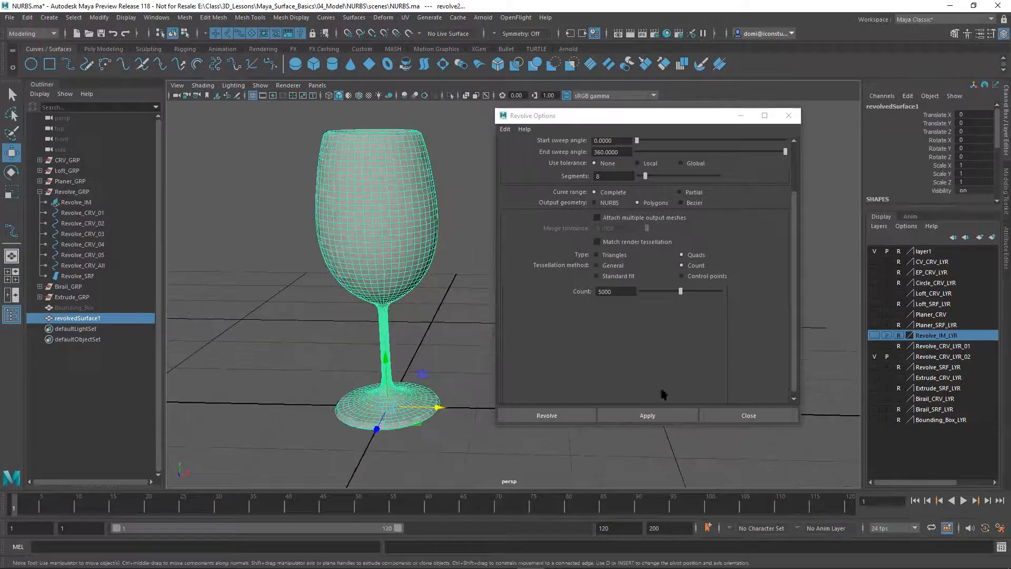
{"action": "left_click", "coordinate": [733, 415]}
{"action": "left_click", "coordinate": [453, 254]}
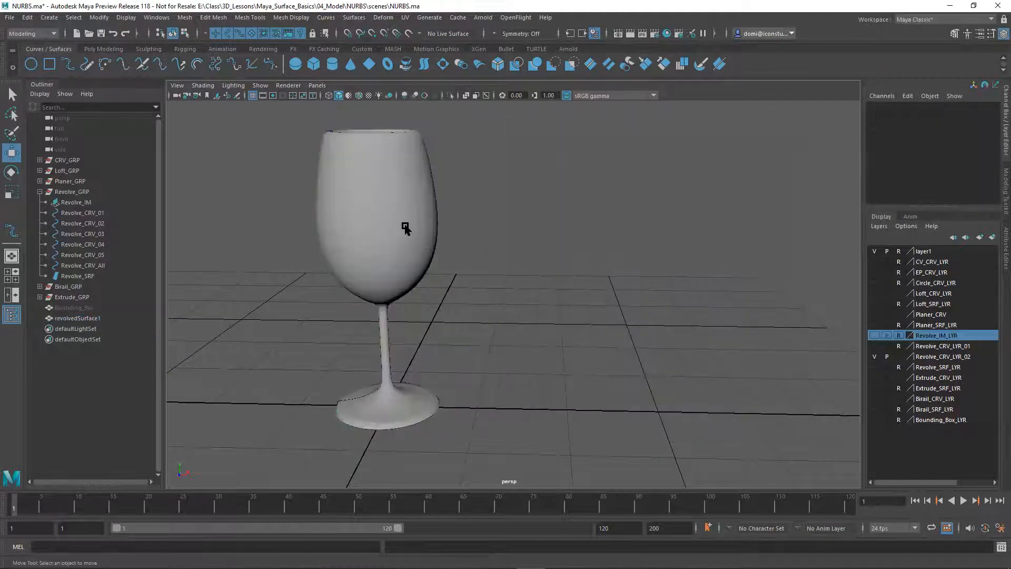
Step: Try moving a block of faces on the upper bowl of the polygon glass outward along X, and undo the move
{"action": "left_click", "coordinate": [434, 245]}
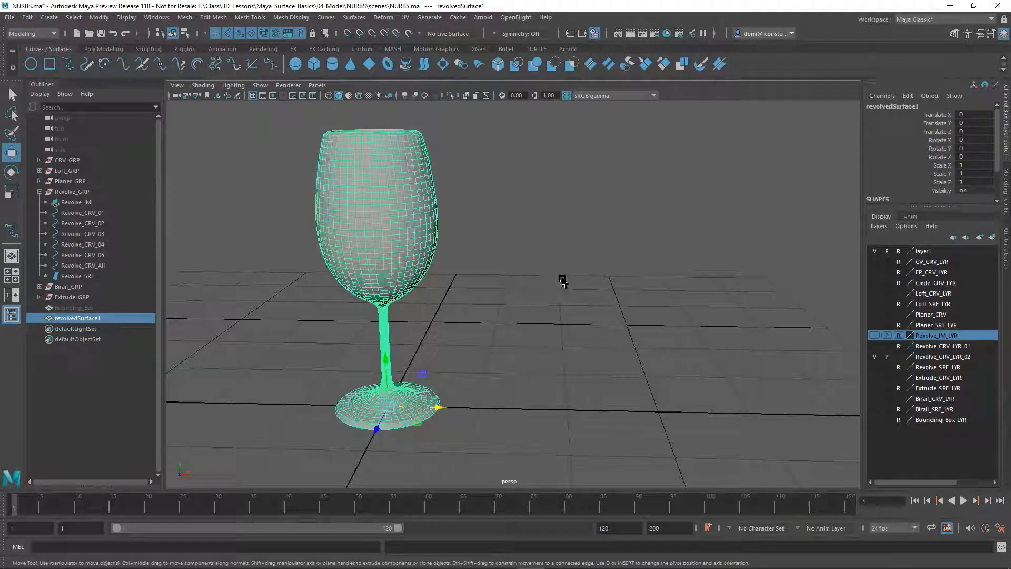
{"action": "left_click", "coordinate": [1000, 192]}
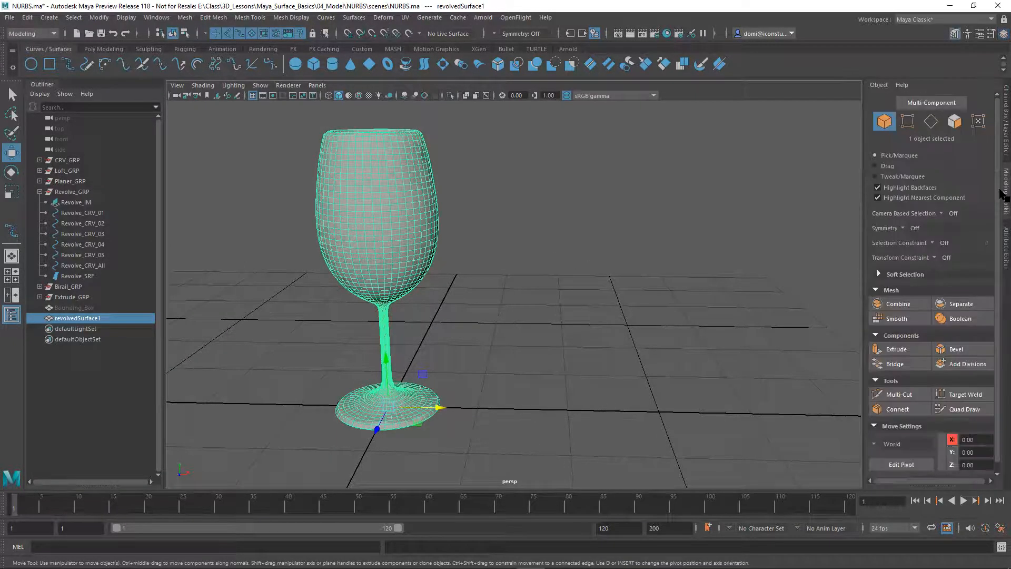
{"action": "left_click", "coordinate": [954, 121]}
{"action": "left_click", "coordinate": [417, 193]}
{"action": "left_click", "coordinate": [552, 180]}
{"action": "left_click_drag", "start_coordinate": [492, 150], "coordinate": [397, 232]}
{"action": "left_click_drag", "start_coordinate": [458, 203], "coordinate": [519, 214]}
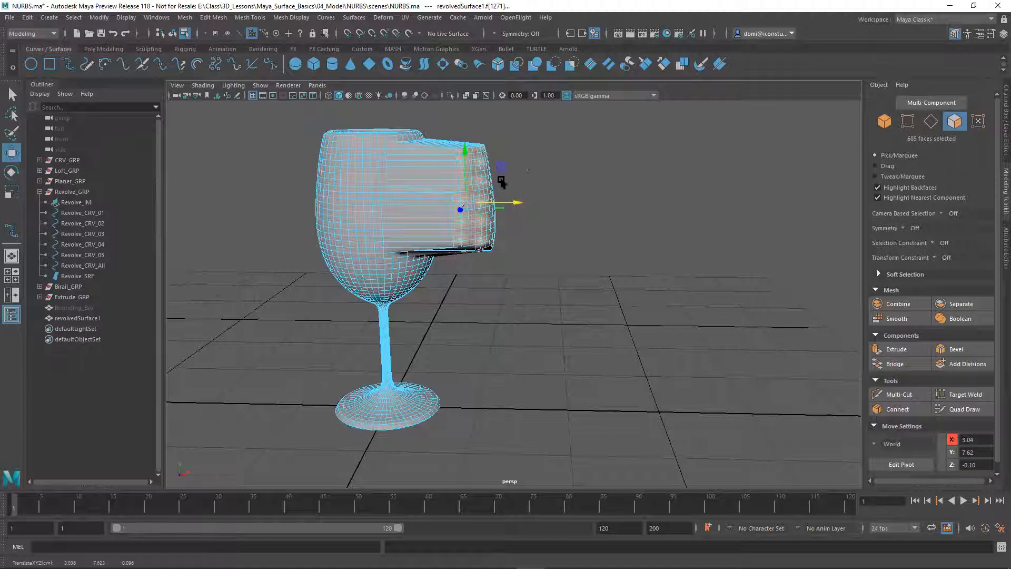
{"action": "key", "text": "ctrl+z"}
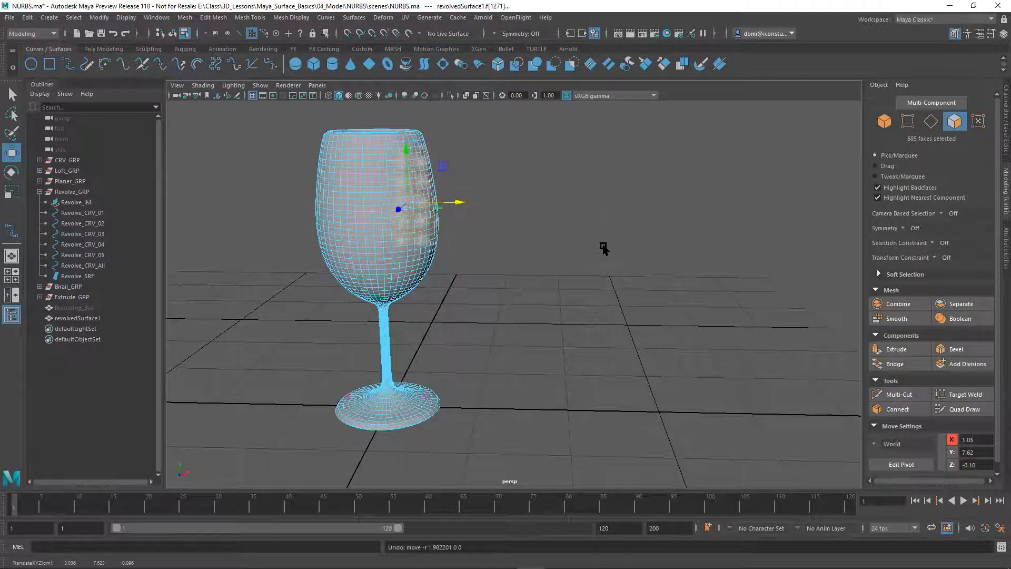
{"action": "left_click", "coordinate": [610, 259]}
{"action": "left_click_drag", "start_coordinate": [619, 267], "coordinate": [694, 269], "text": "alt"}
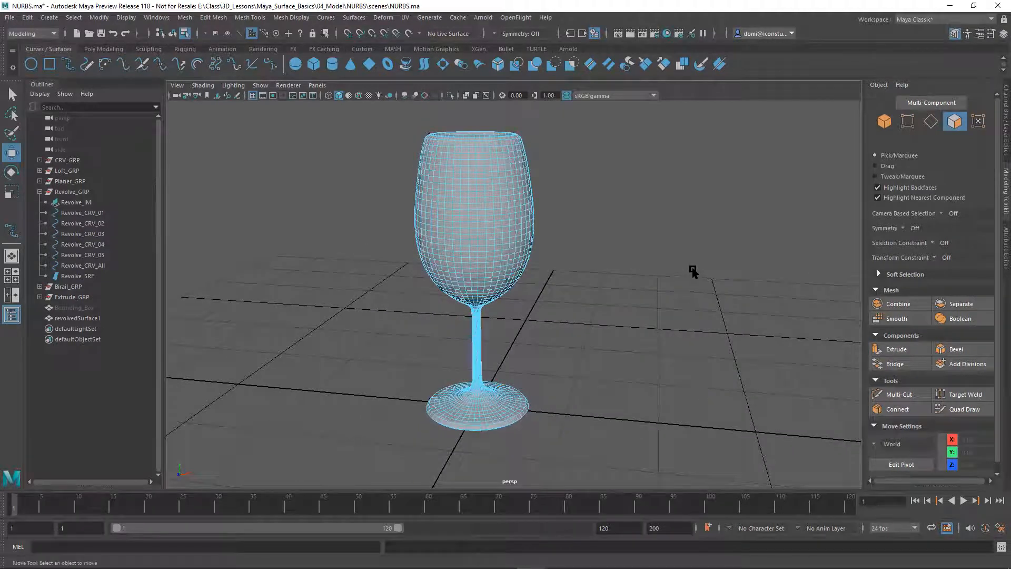
Step: Delete the revolved polygon glass and switch the visible layer from Revolve_CRV_LYR_02 to Extrude_CRV_LYR
{"action": "left_click", "coordinate": [1005, 126]}
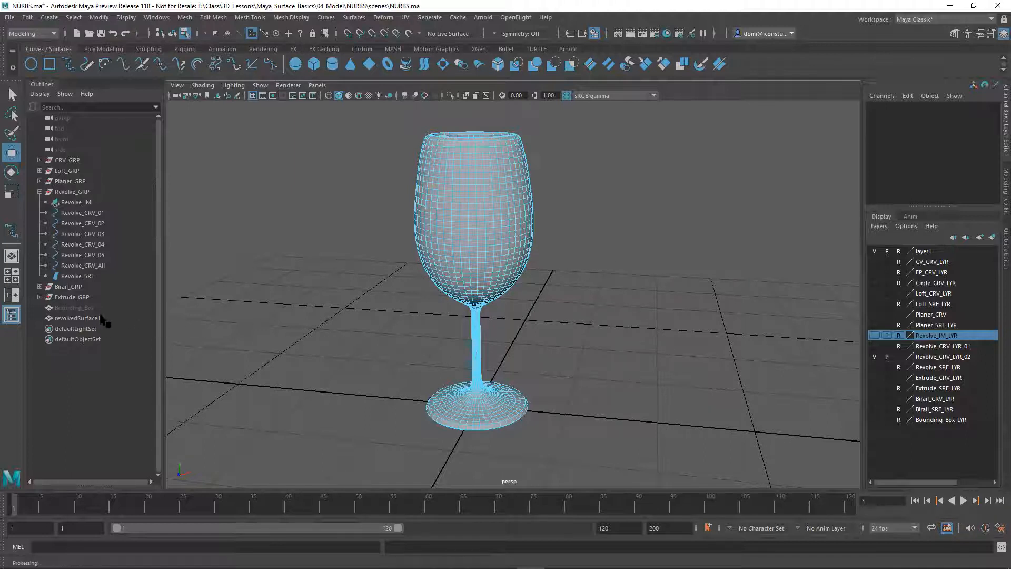
{"action": "left_click", "coordinate": [79, 318]}
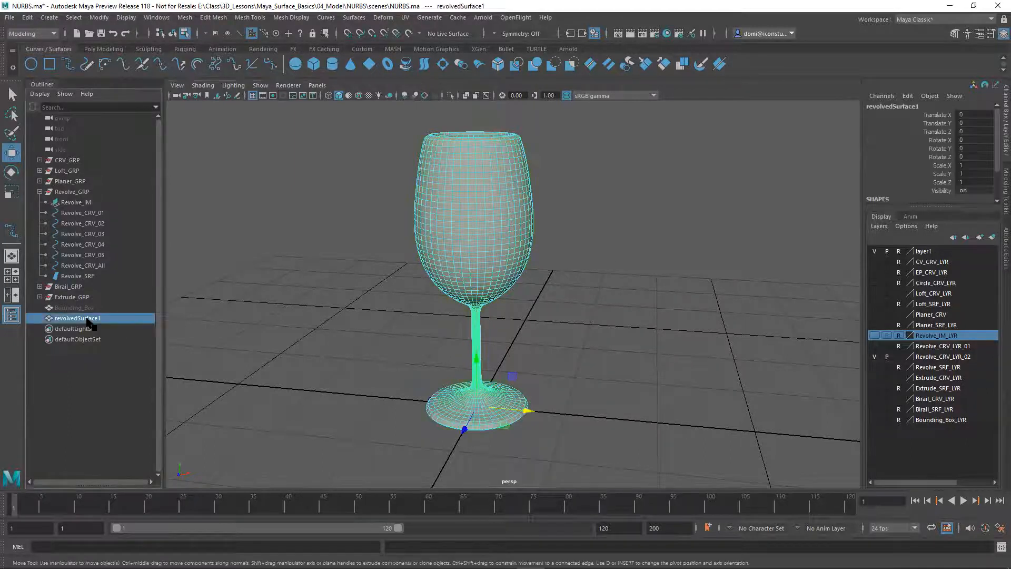
{"action": "key", "text": "Delete"}
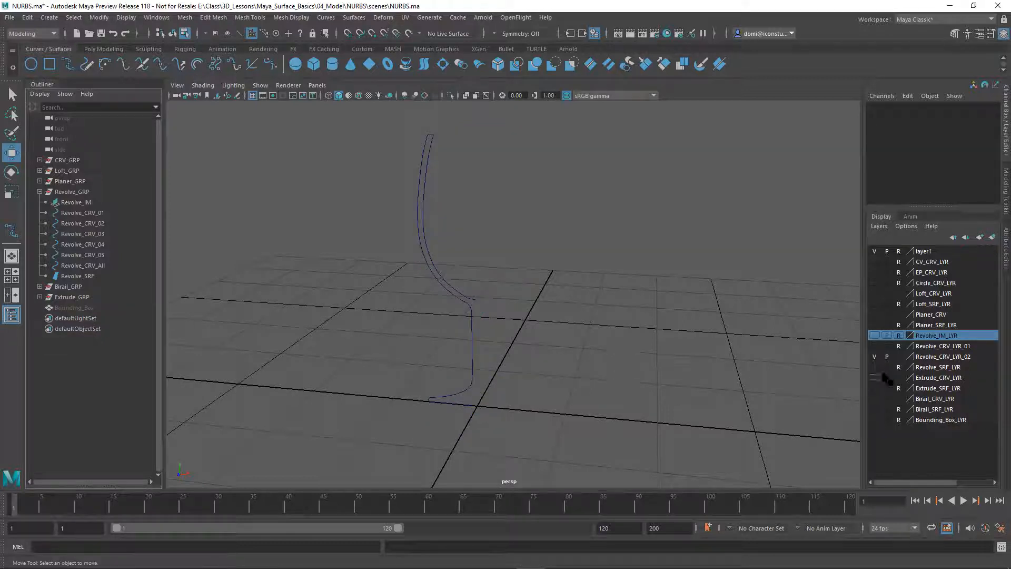
{"action": "left_click", "coordinate": [874, 356]}
{"action": "left_click", "coordinate": [874, 377]}
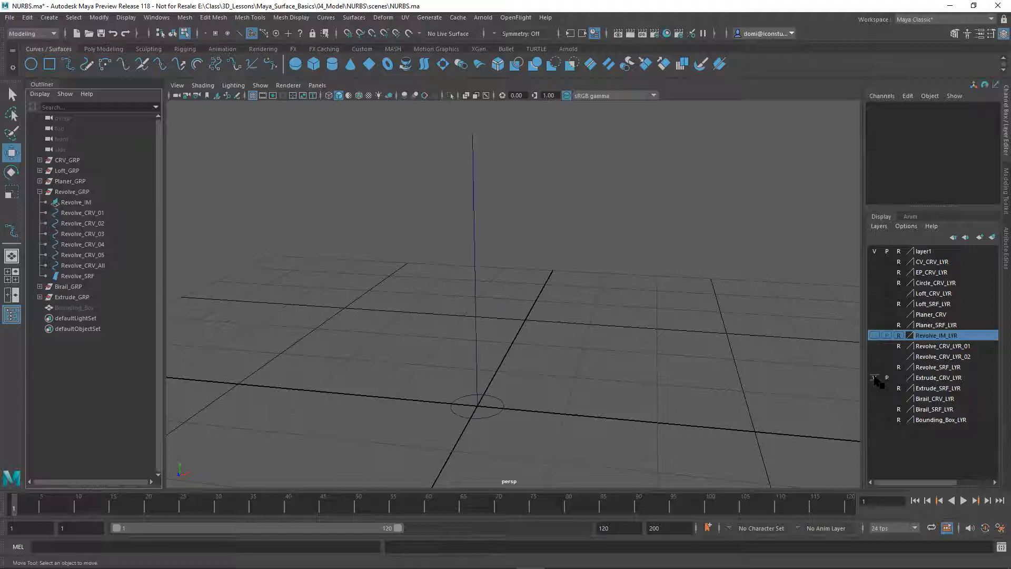
Step: Frame the extrude curves in the perspective view and switch from component to object selection mode
{"action": "left_click_drag", "start_coordinate": [610, 289], "coordinate": [531, 286], "text": "alt"}
{"action": "middle_click_drag", "start_coordinate": [531, 295], "coordinate": [535, 266], "text": "alt"}
{"action": "right_click_drag", "start_coordinate": [535, 266], "coordinate": [561, 295], "text": "alt"}
{"action": "middle_click_drag", "start_coordinate": [561, 295], "coordinate": [563, 329], "text": "alt"}
{"action": "left_click_drag", "start_coordinate": [462, 295], "coordinate": [505, 337]}
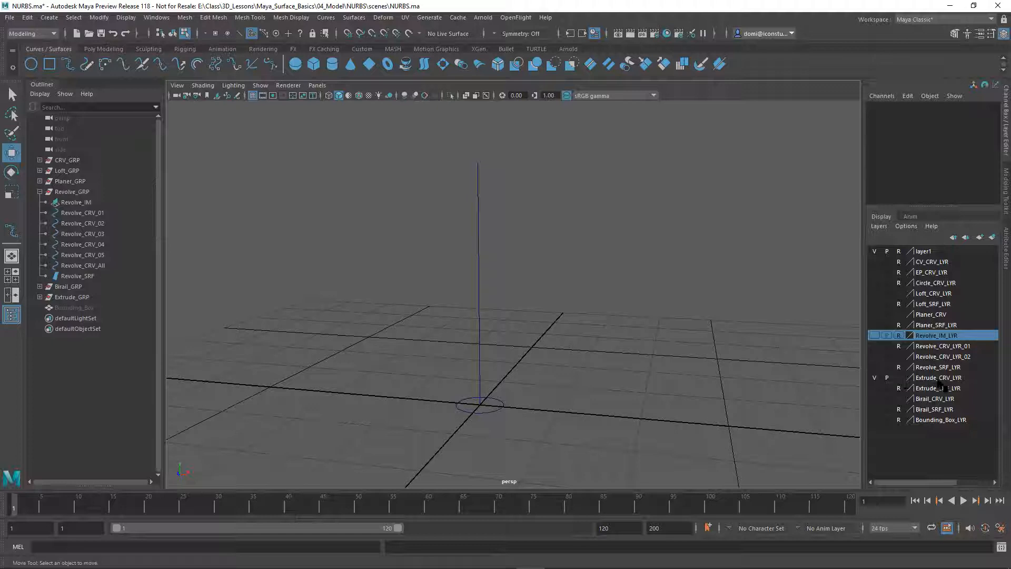
{"action": "left_click_drag", "start_coordinate": [443, 259], "coordinate": [539, 325]}
{"action": "left_click_drag", "start_coordinate": [381, 154], "coordinate": [532, 252]}
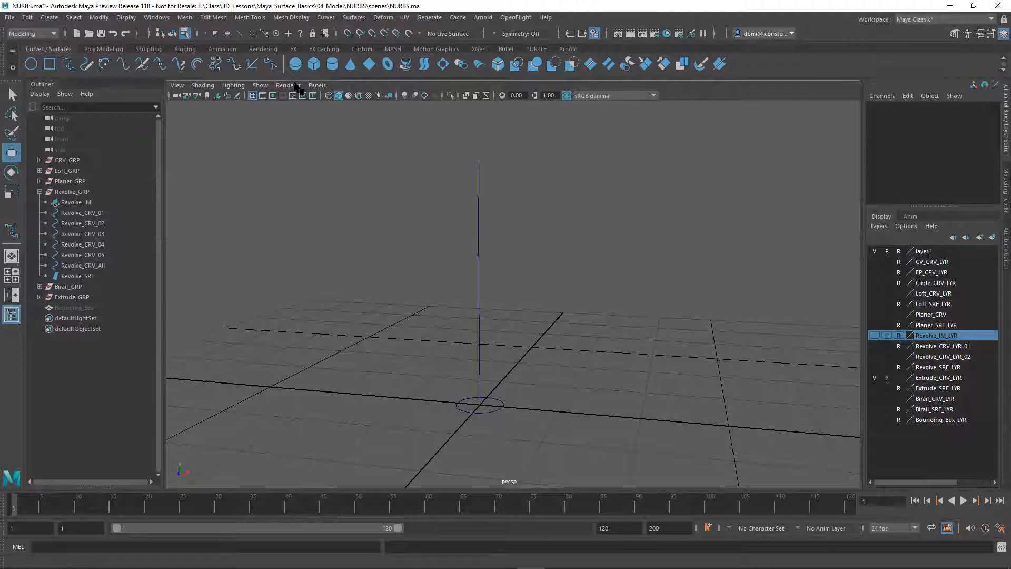
{"action": "left_click", "coordinate": [172, 33]}
{"action": "left_click_drag", "start_coordinate": [445, 178], "coordinate": [520, 223]}
{"action": "left_click", "coordinate": [567, 204]}
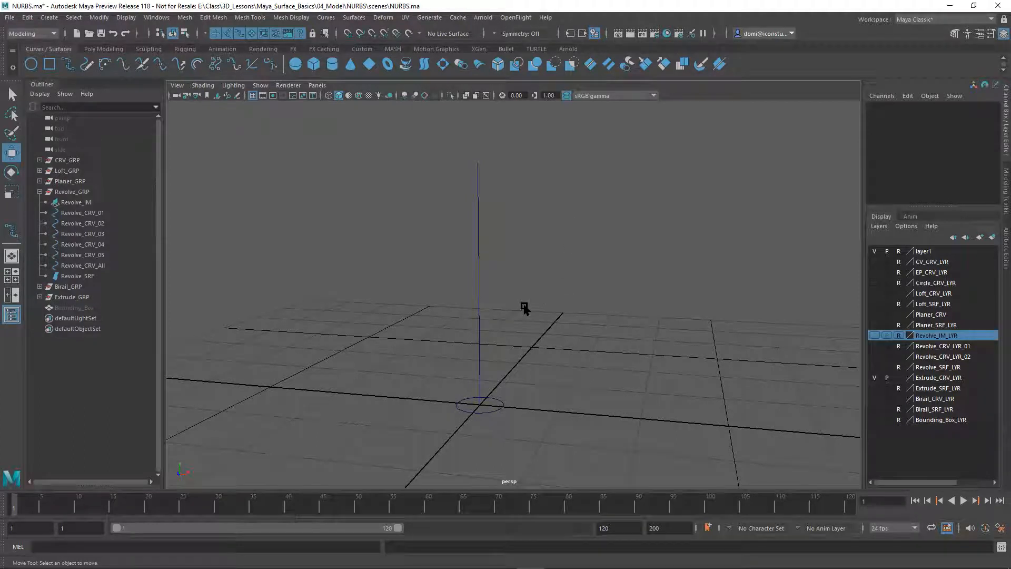
Step: Use the Select tool to examine the circular profile curve and the vertical path curve one at a time
{"action": "left_click", "coordinate": [488, 399]}
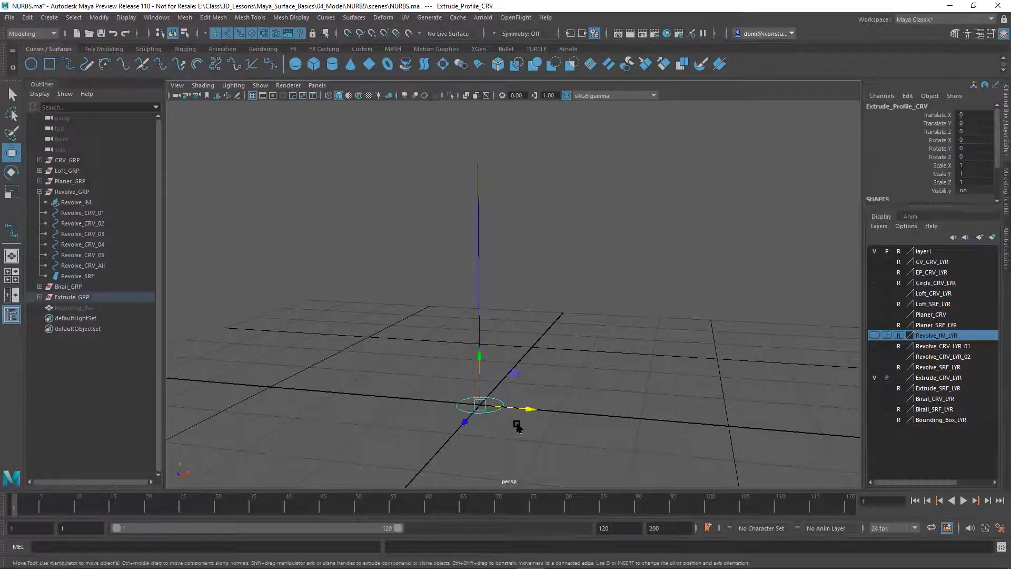
{"action": "key", "text": "q"}
{"action": "left_click_drag", "start_coordinate": [404, 248], "coordinate": [523, 309]}
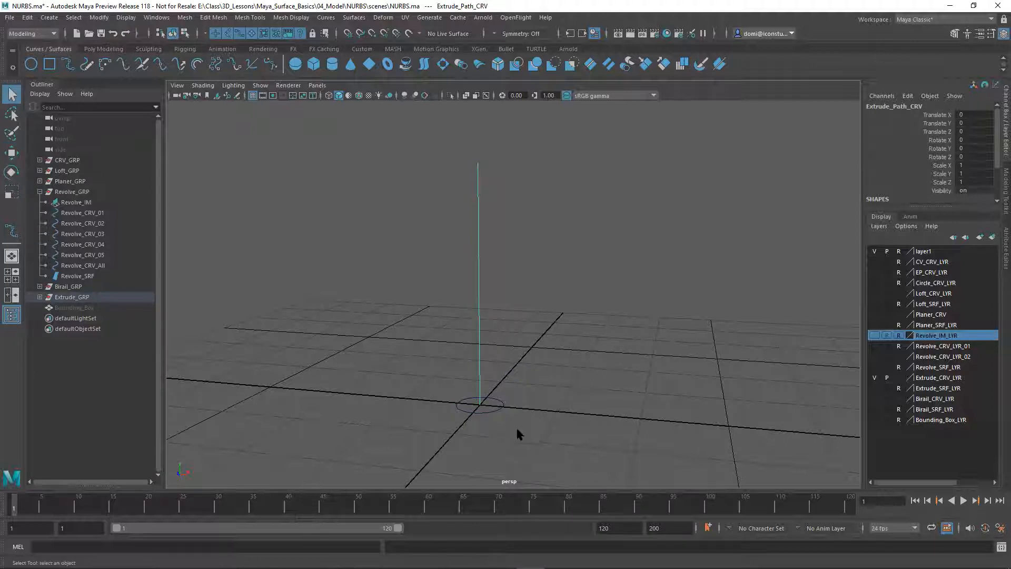
{"action": "left_click", "coordinate": [497, 405]}
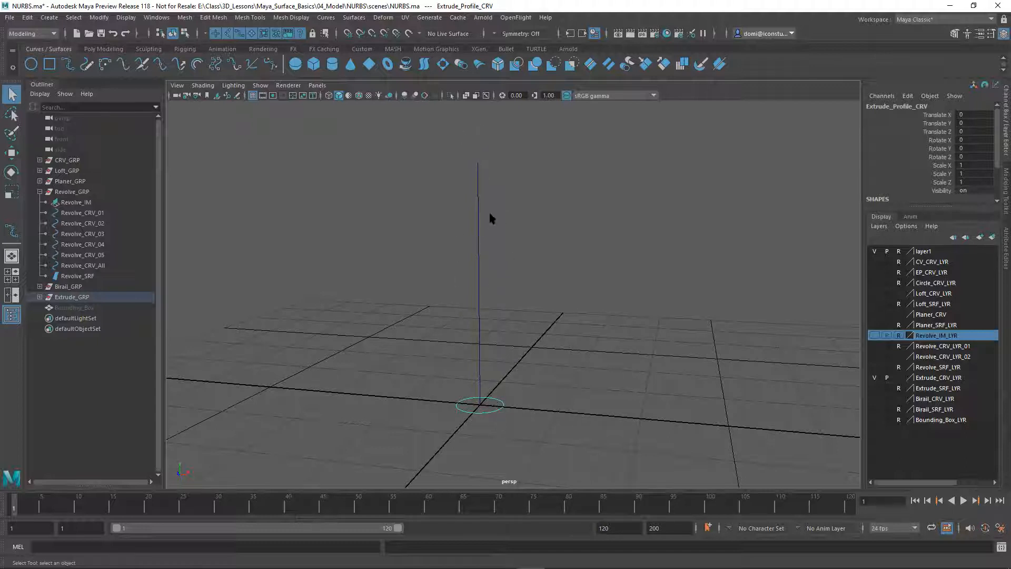
{"action": "left_click", "coordinate": [533, 287]}
{"action": "left_click_drag", "start_coordinate": [436, 235], "coordinate": [532, 292]}
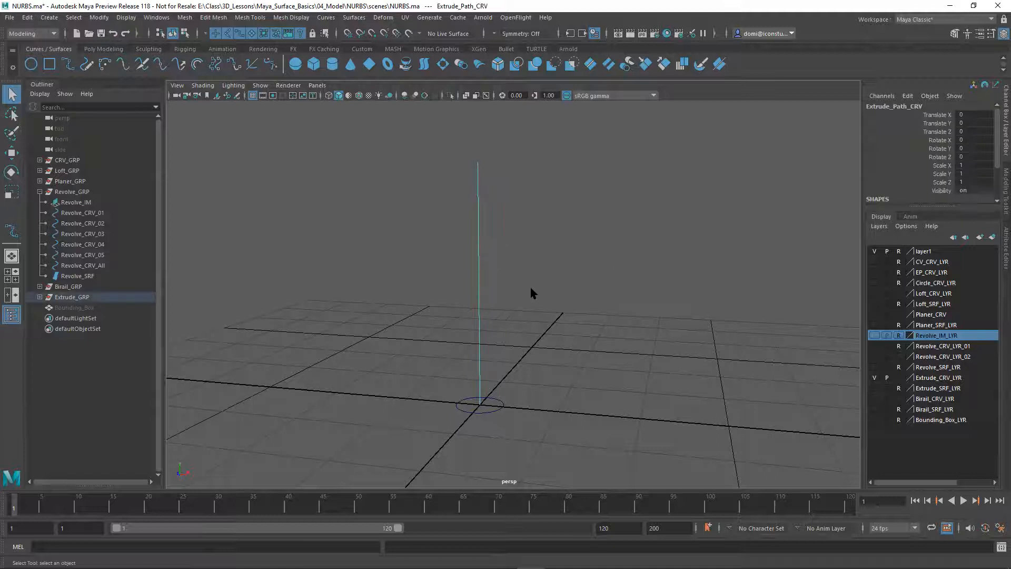
{"action": "left_click", "coordinate": [538, 283]}
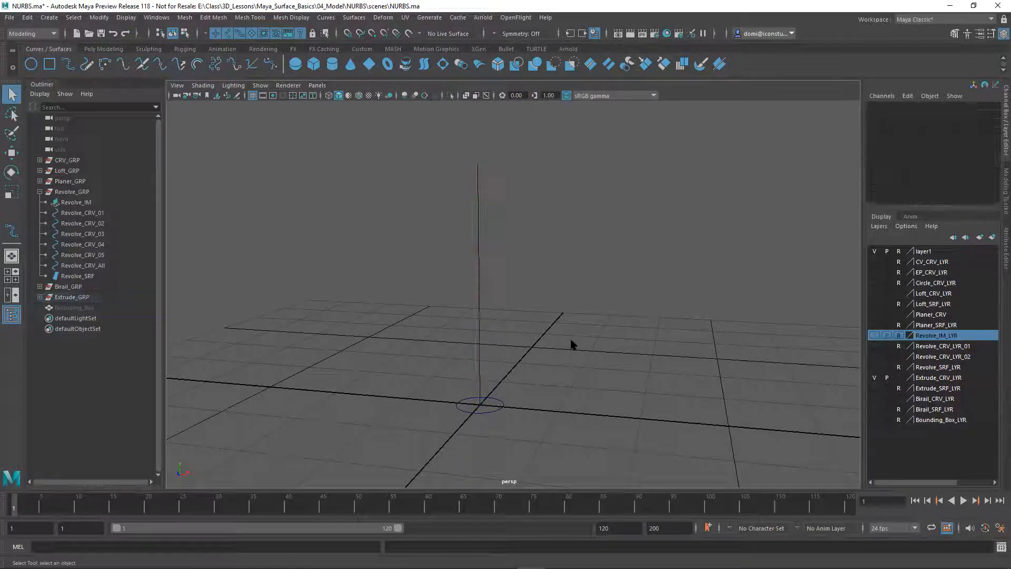
Step: Extrude Extrude_Profile_CRV along Extrude_Path_CRV with the existing settings, and delete the trial surface after inspecting it
{"action": "left_click", "coordinate": [495, 408]}
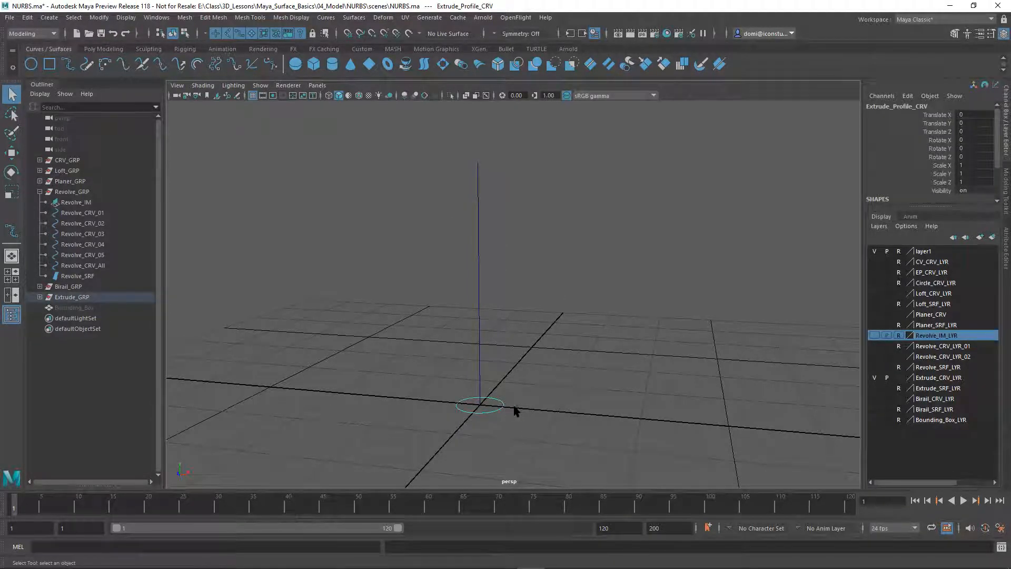
{"action": "left_click_drag", "start_coordinate": [449, 278], "coordinate": [505, 276], "text": "shift"}
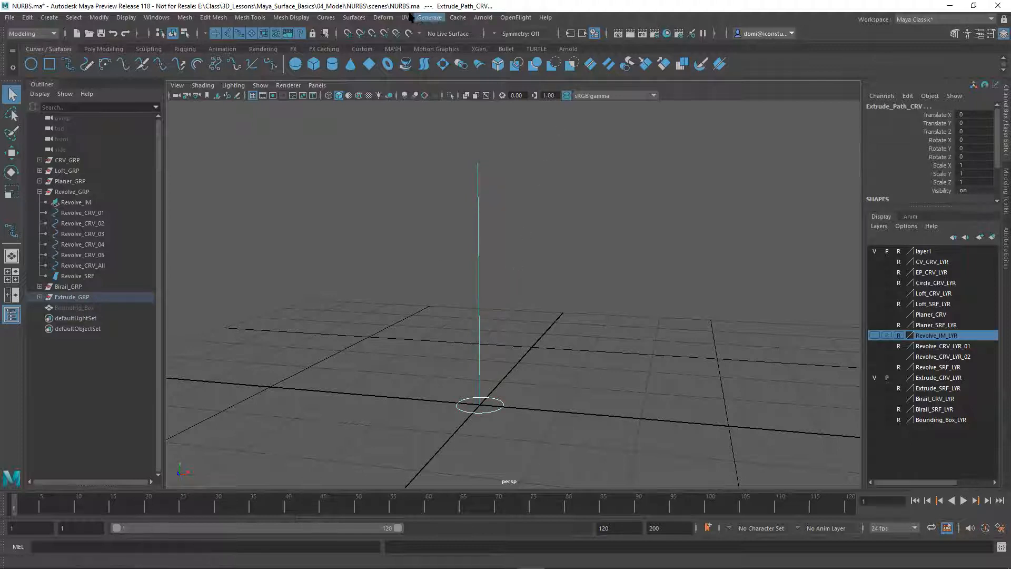
{"action": "left_click", "coordinate": [354, 18]}
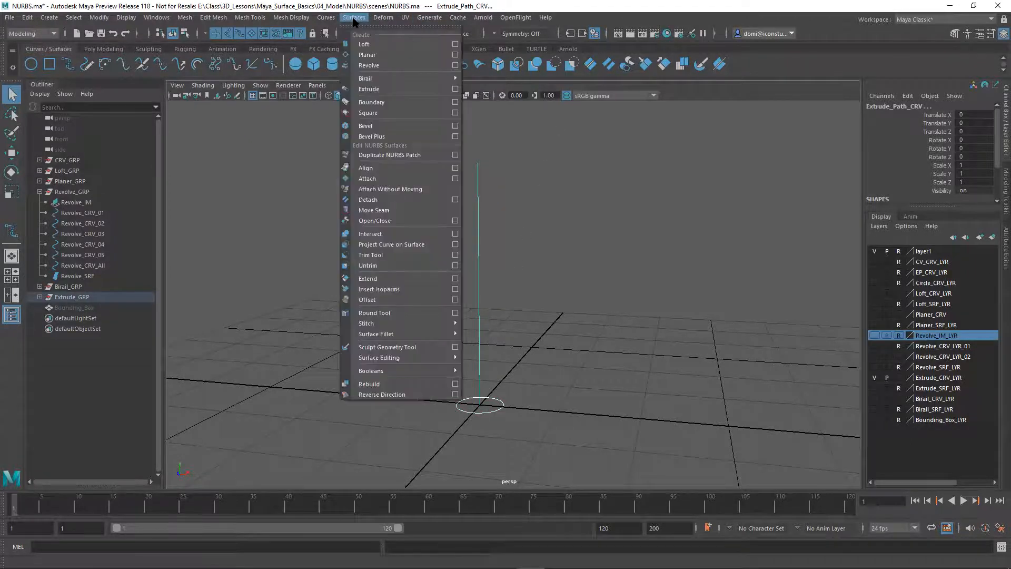
{"action": "left_click", "coordinate": [375, 92]}
{"action": "left_click", "coordinate": [611, 179]}
{"action": "left_click_drag", "start_coordinate": [600, 227], "coordinate": [509, 234], "text": "alt"}
{"action": "left_click", "coordinate": [508, 234]}
{"action": "key", "text": "Delete"}
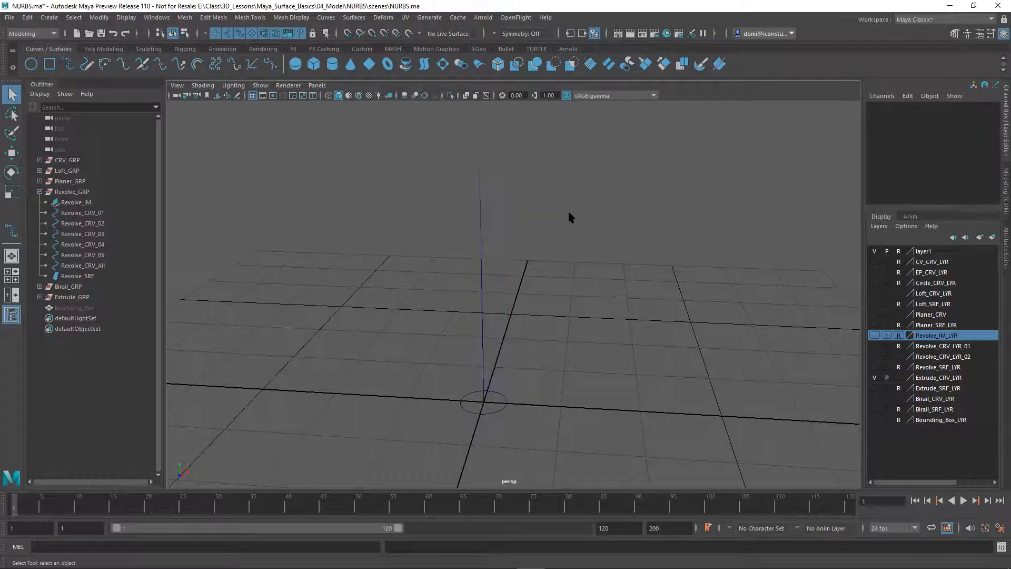
Step: Select the profile circle and the path curve in that order, and open the Extrude options beside the curves
{"action": "left_click", "coordinate": [504, 407]}
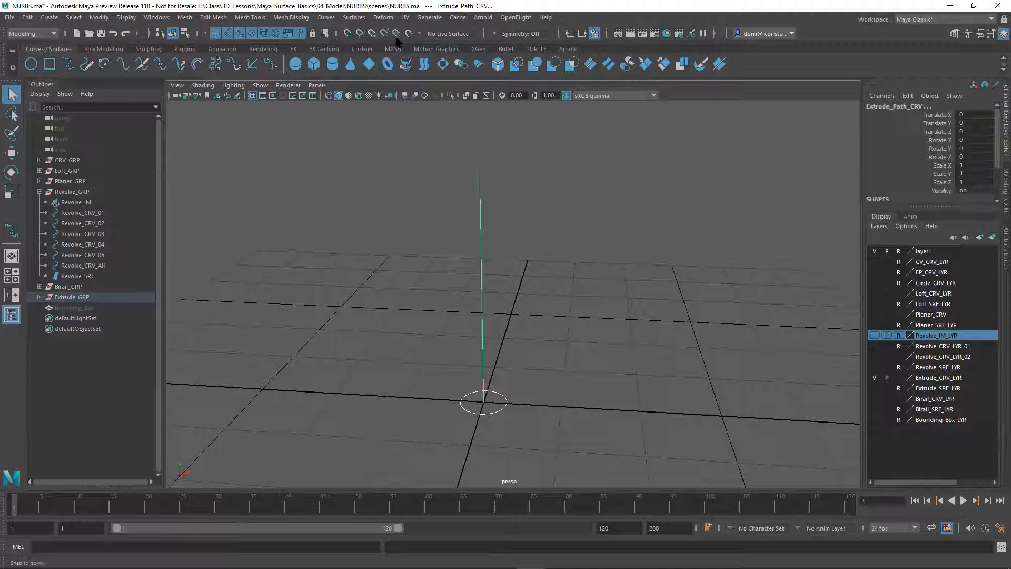
{"action": "left_click", "coordinate": [354, 18]}
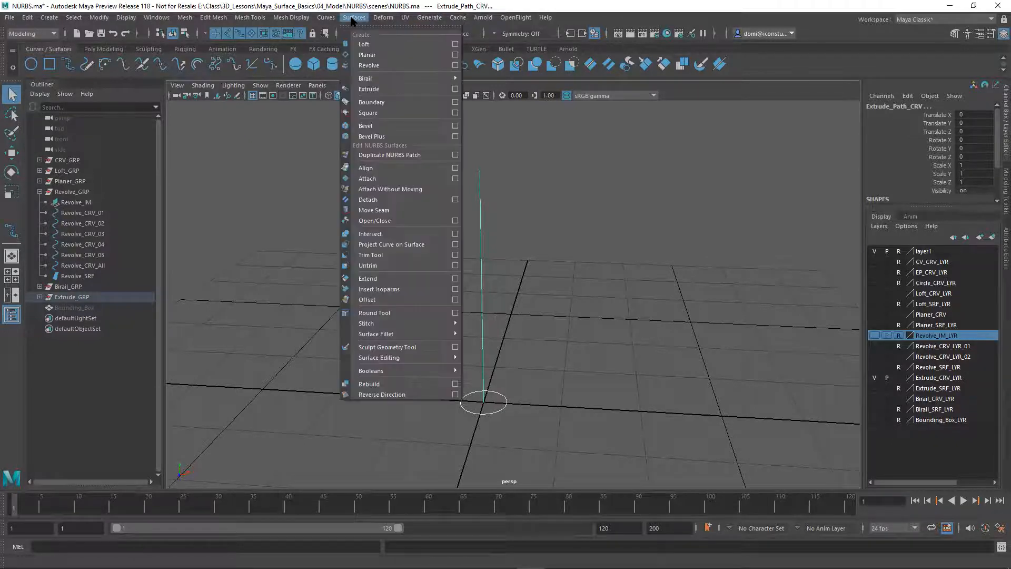
{"action": "left_click", "coordinate": [454, 89]}
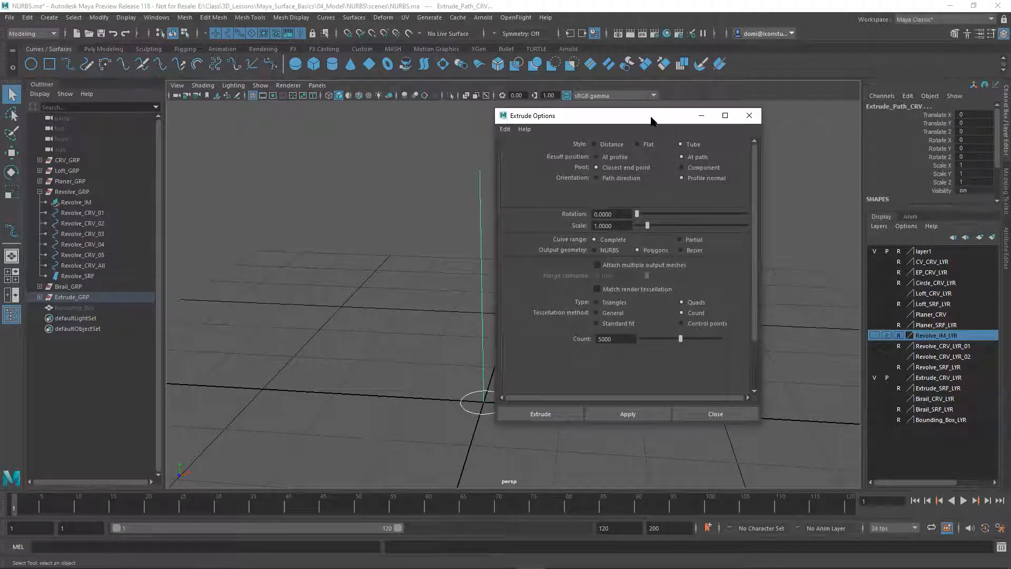
{"action": "left_click_drag", "start_coordinate": [652, 120], "coordinate": [332, 122]}
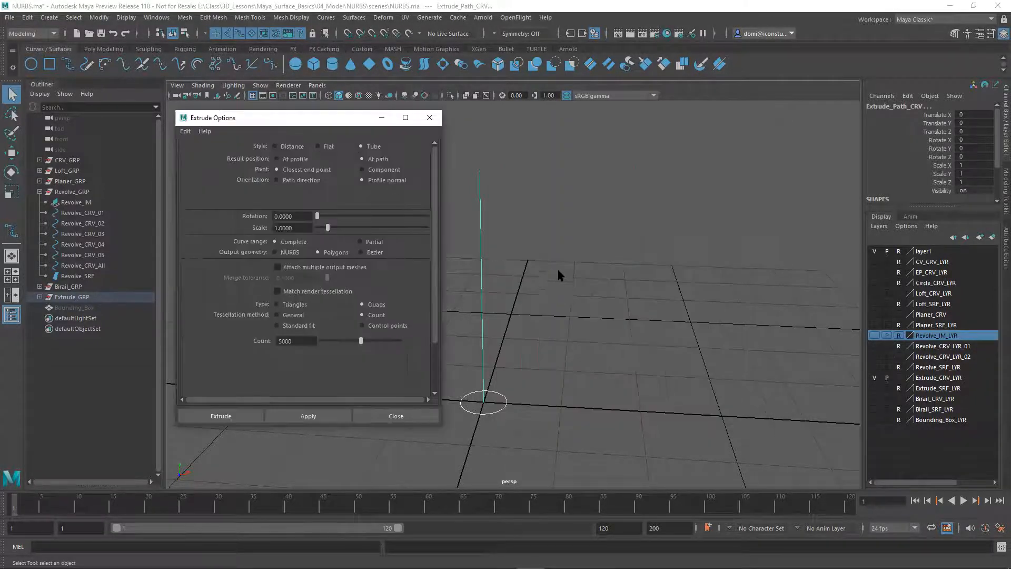
{"action": "left_click_drag", "start_coordinate": [571, 263], "coordinate": [664, 247], "text": "alt"}
Step: Extrude the selected curves into a trial polygon tube with a count of 1000, and delete it after lowering the count to 500
{"action": "left_click", "coordinate": [304, 343]}
{"action": "left_click_drag", "start_coordinate": [305, 344], "coordinate": [277, 339]}
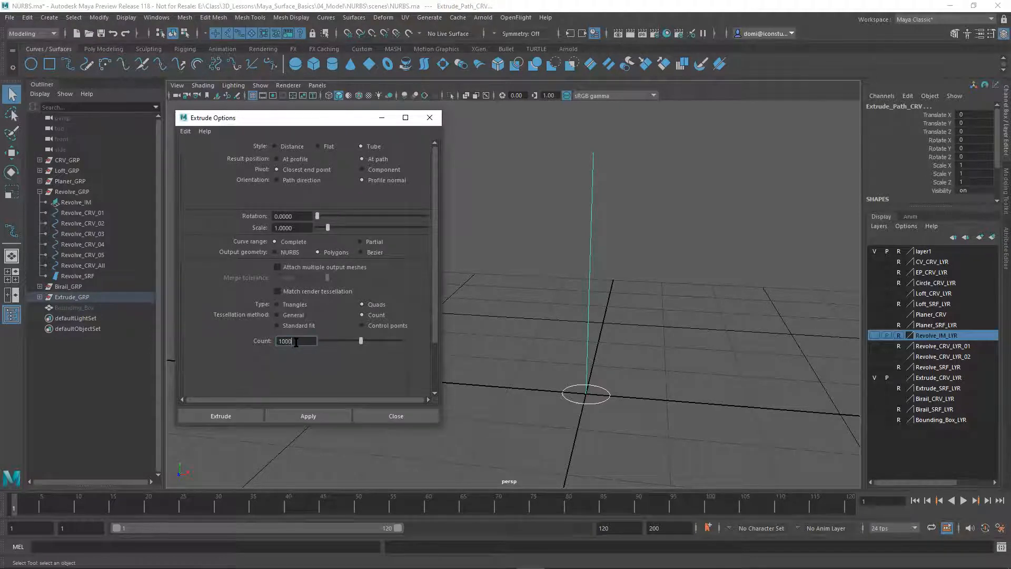
{"action": "left_click", "coordinate": [317, 414]}
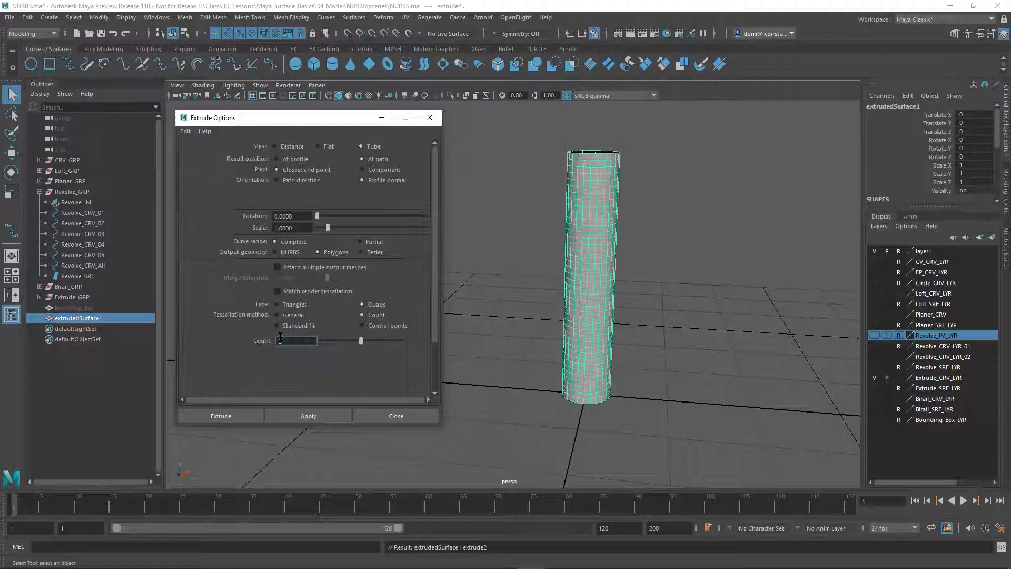
{"action": "left_click", "coordinate": [306, 415]}
{"action": "left_click", "coordinate": [633, 272]}
{"action": "left_click", "coordinate": [606, 287]}
{"action": "key", "text": "Delete"}
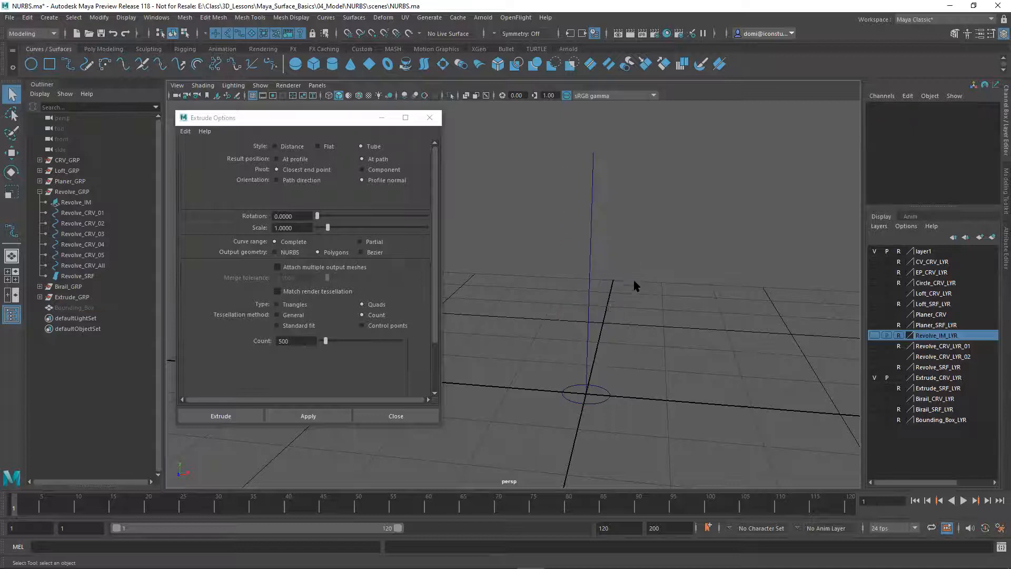
Step: Reselect the profile and path curves, extrude them with a count of 500, and delete that trial tube
{"action": "left_click", "coordinate": [598, 390]}
{"action": "left_click_drag", "start_coordinate": [551, 276], "coordinate": [633, 328], "text": "shift"}
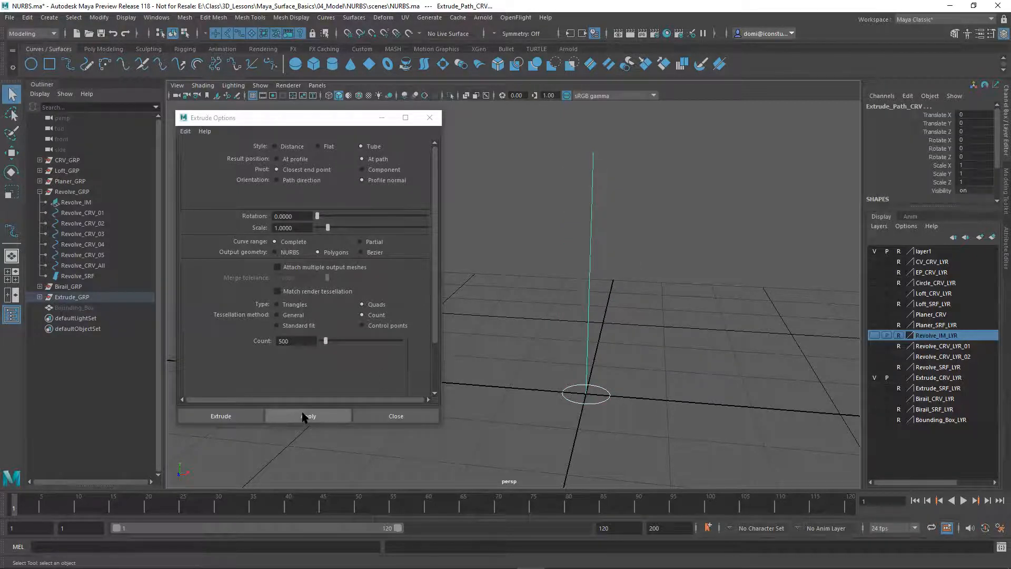
{"action": "left_click", "coordinate": [306, 416]}
{"action": "left_click", "coordinate": [689, 263]}
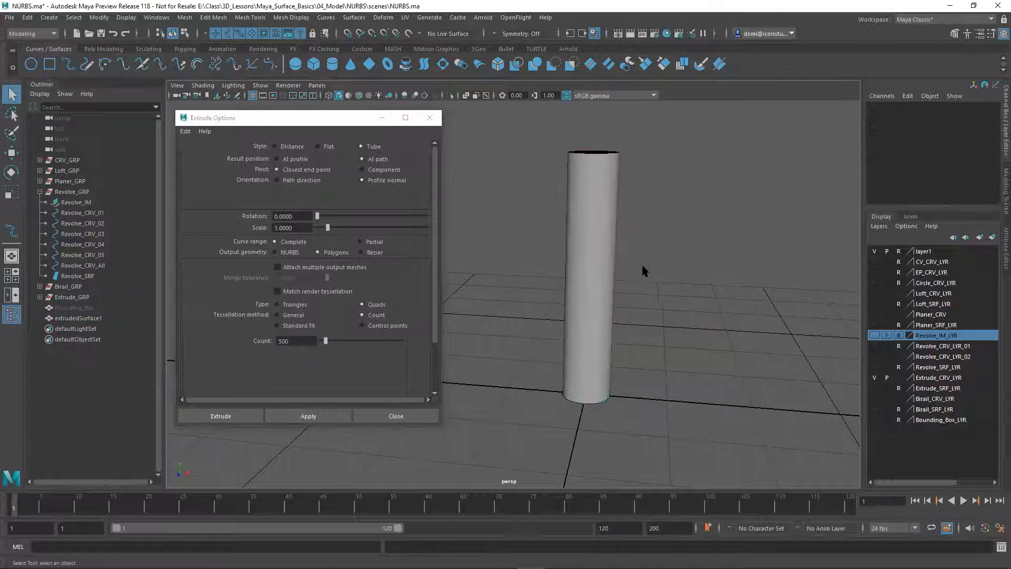
{"action": "left_click", "coordinate": [606, 267]}
{"action": "key", "text": "Delete"}
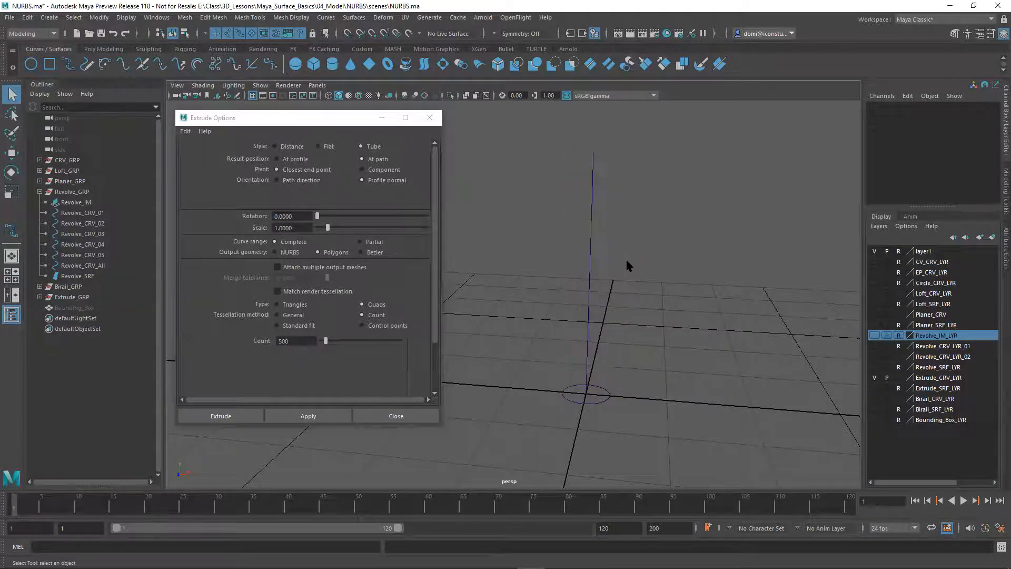
Step: Set the count to 200, extrude the profile along the path into a polygon tube, and close the Extrude options
{"action": "double_click", "coordinate": [297, 338]}
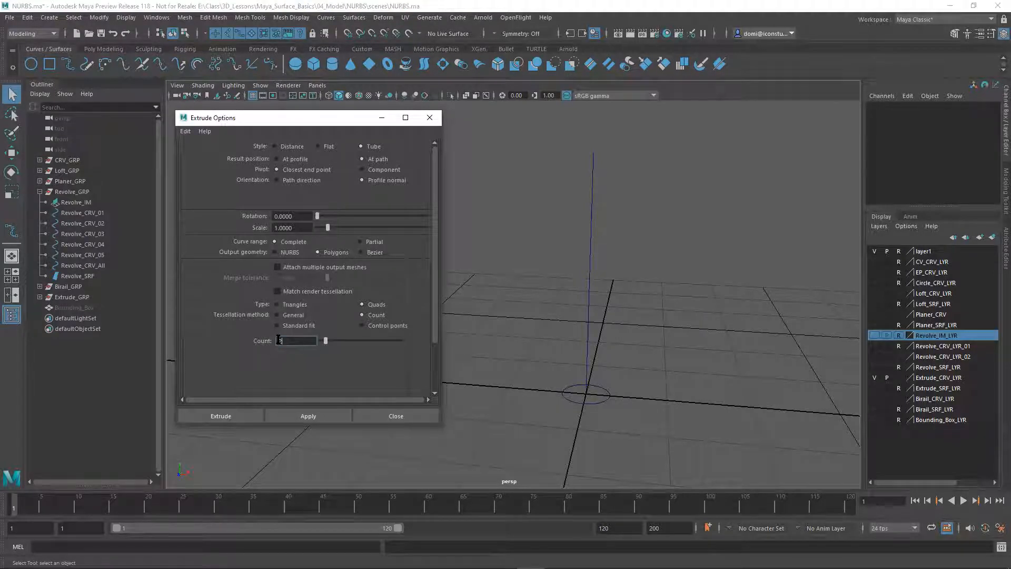
{"action": "left_click", "coordinate": [601, 403]}
{"action": "left_click", "coordinate": [589, 345], "text": "shift"}
{"action": "left_click", "coordinate": [309, 416]}
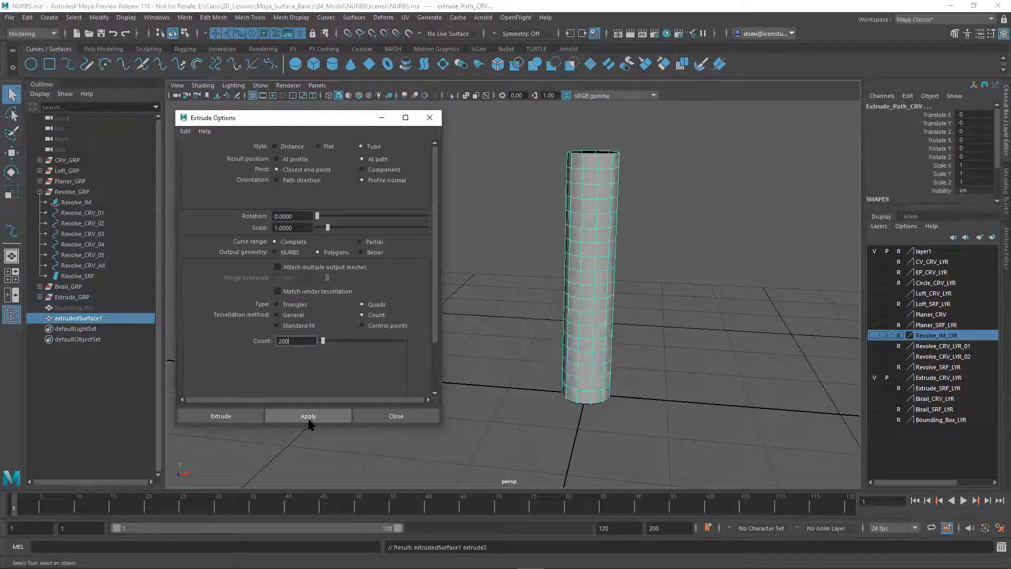
{"action": "left_click", "coordinate": [695, 277]}
{"action": "left_click", "coordinate": [396, 416]}
Step: Turn on X-Ray shading in the viewport and inspect the extruded tube with the curves inside it
{"action": "mouse_move", "coordinate": [649, 275]}
{"action": "left_mouse_down", "text": "alt"}
{"action": "mouse_move", "coordinate": [701, 314]}
{"action": "mouse_move", "coordinate": [695, 379]}
{"action": "mouse_move", "coordinate": [692, 213]}
{"action": "mouse_move", "coordinate": [692, 235]}
{"action": "left_mouse_up", "text": "alt"}
{"action": "left_click", "coordinate": [605, 262]}
{"action": "middle_click_drag", "start_coordinate": [693, 235], "coordinate": [566, 251], "text": "alt"}
{"action": "right_click_drag", "start_coordinate": [566, 251], "coordinate": [629, 241], "text": "alt"}
{"action": "middle_click_drag", "start_coordinate": [634, 256], "coordinate": [647, 271], "text": "alt"}
{"action": "left_click_drag", "start_coordinate": [648, 271], "coordinate": [642, 276], "text": "alt"}
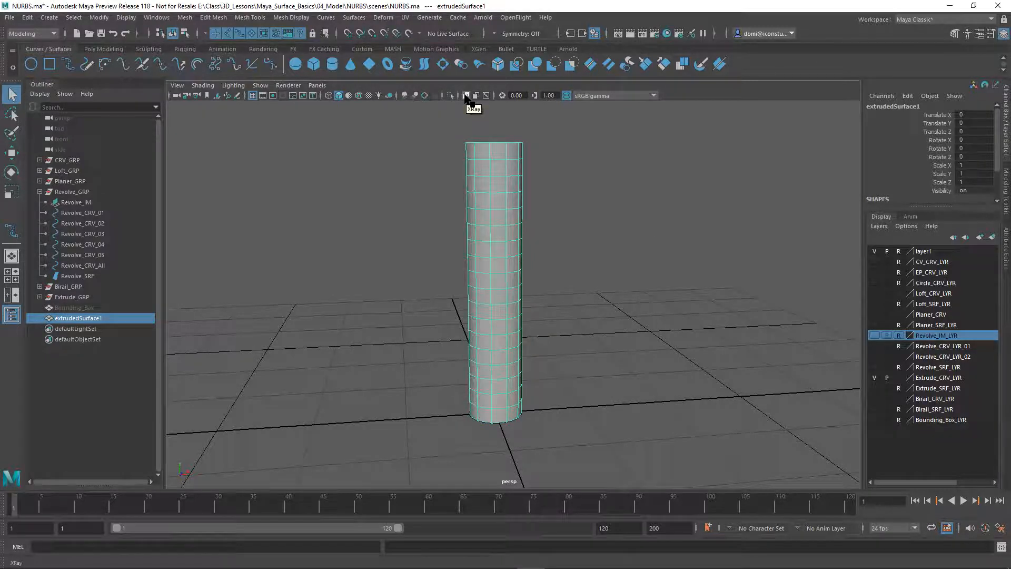
{"action": "left_click", "coordinate": [466, 96]}
{"action": "left_click", "coordinate": [589, 222]}
{"action": "left_click_drag", "start_coordinate": [589, 262], "coordinate": [513, 231], "text": "alt"}
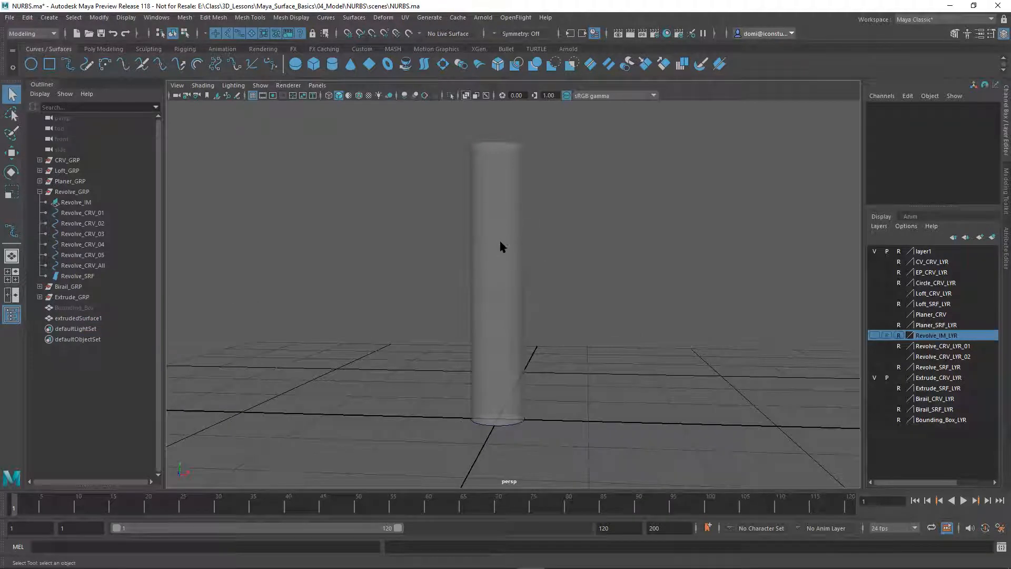
Step: Add the extruded tube to a new display layer and set that layer to reference
{"action": "left_click_drag", "start_coordinate": [552, 244], "coordinate": [514, 247], "text": "alt"}
{"action": "left_click", "coordinate": [992, 237]}
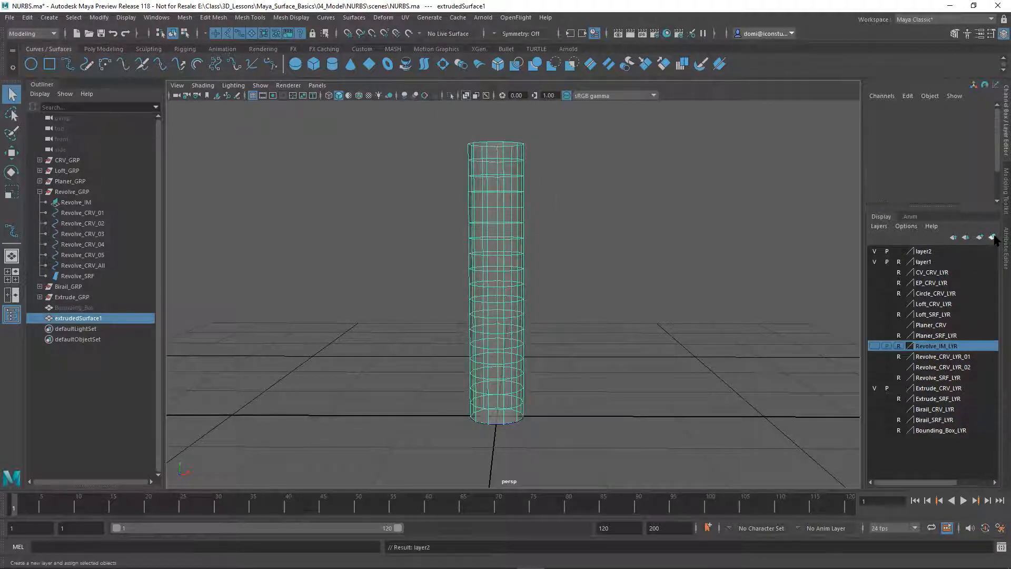
{"action": "left_click", "coordinate": [729, 249]}
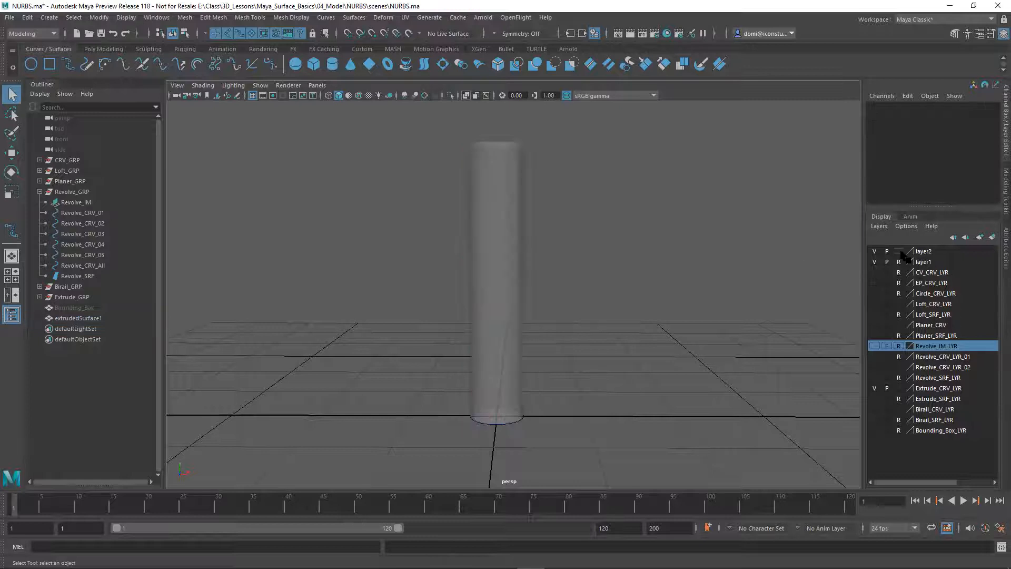
{"action": "left_click", "coordinate": [899, 251]}
{"action": "left_click", "coordinate": [899, 252]}
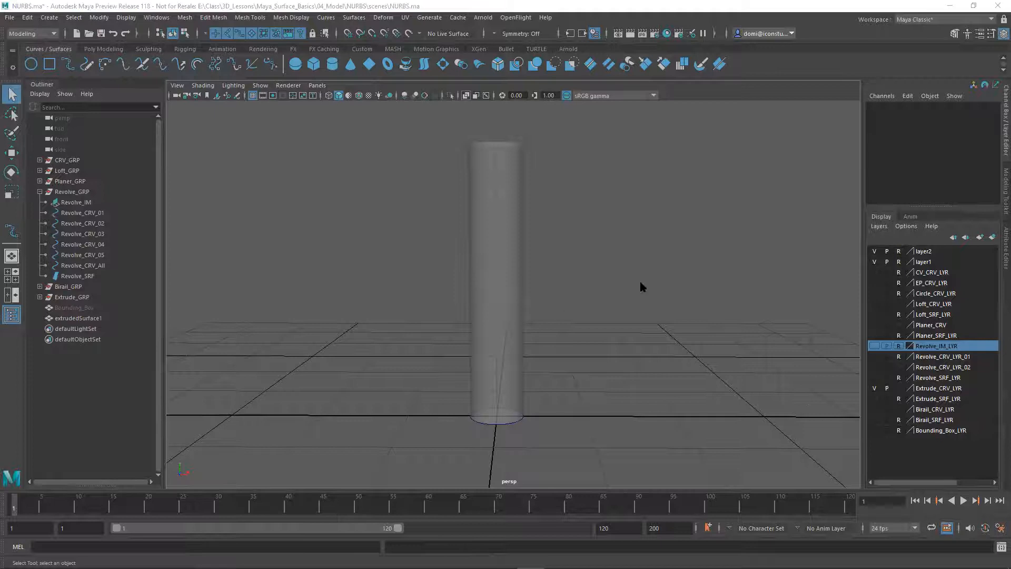
Step: Maximize the front view, turn on X-Ray shading there and frame the tube
{"action": "key", "text": "space"}
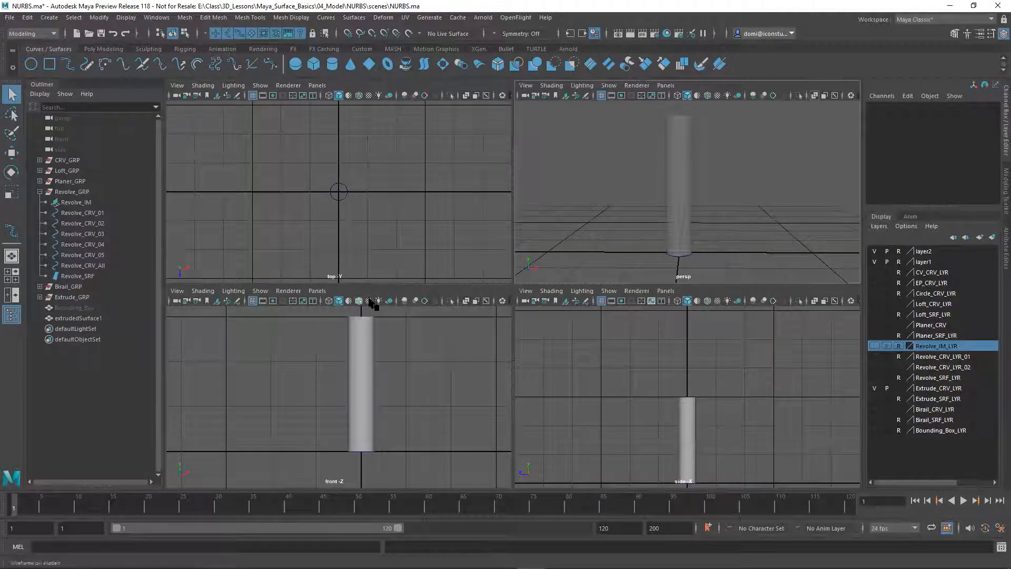
{"action": "key", "text": "space"}
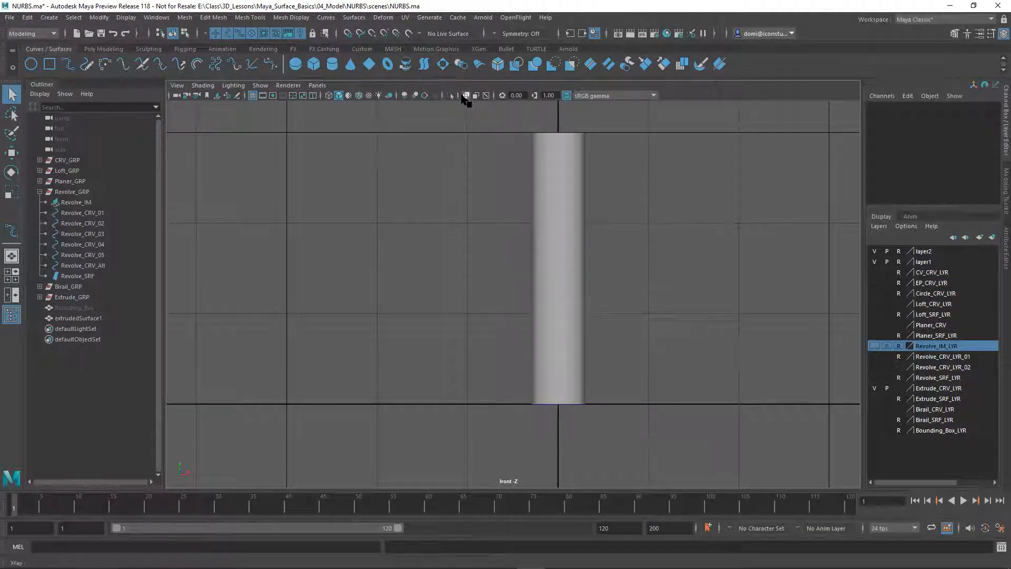
{"action": "left_click", "coordinate": [467, 96]}
{"action": "middle_click_drag", "start_coordinate": [656, 195], "coordinate": [578, 207], "text": "alt"}
{"action": "right_click_drag", "start_coordinate": [578, 206], "coordinate": [695, 209], "text": "alt"}
{"action": "middle_click_drag", "start_coordinate": [661, 213], "coordinate": [664, 234], "text": "alt"}
{"action": "right_click_drag", "start_coordinate": [661, 233], "coordinate": [471, 287], "text": "alt"}
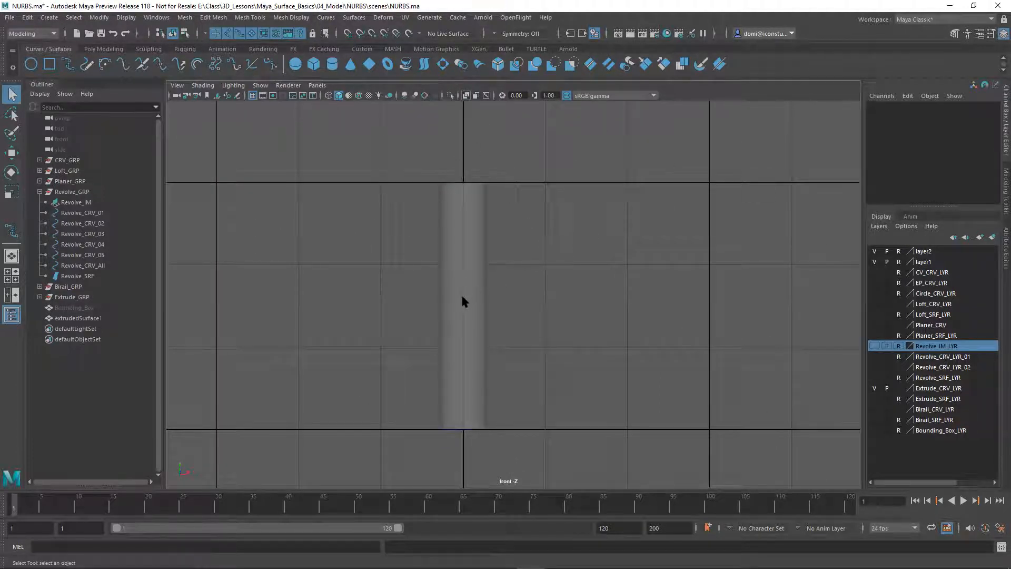
Step: Show the path curve's control vertices, move the middle one to the left and raise the top end vertex
{"action": "right_click_drag", "start_coordinate": [463, 296], "coordinate": [422, 297]}
{"action": "left_click_drag", "start_coordinate": [437, 287], "coordinate": [456, 309]}
{"action": "key", "text": "w"}
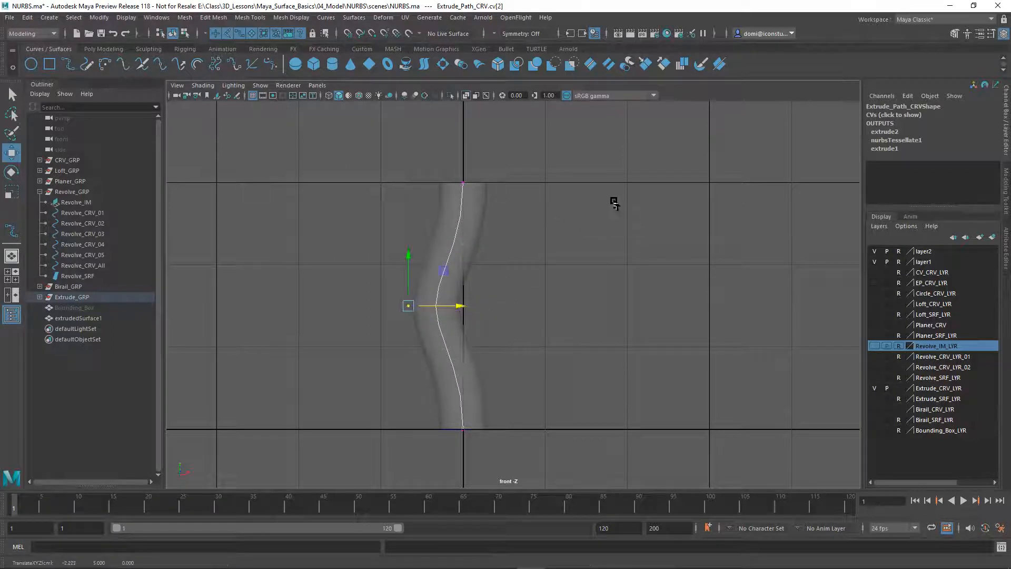
{"action": "middle_click_drag", "start_coordinate": [609, 207], "coordinate": [582, 286], "text": "alt"}
{"action": "left_click_drag", "start_coordinate": [392, 225], "coordinate": [481, 272]}
{"action": "left_click_drag", "start_coordinate": [442, 213], "coordinate": [429, 99]}
{"action": "left_click", "coordinate": [558, 216]}
Step: Move the path curve's upper control vertex to the right and its lower one about 4.58 units along X
{"action": "left_click_drag", "start_coordinate": [387, 268], "coordinate": [567, 280]}
{"action": "middle_click_drag", "start_coordinate": [614, 321], "coordinate": [643, 129], "text": "alt"}
{"action": "left_click", "coordinate": [526, 273]}
{"action": "left_click_drag", "start_coordinate": [438, 266], "coordinate": [627, 300]}
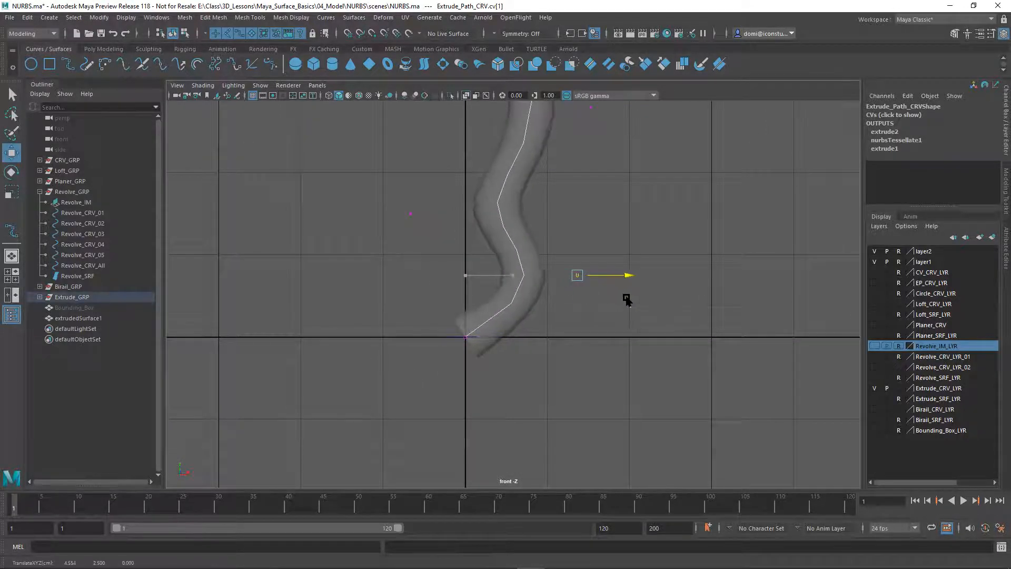
Step: Examine how the tube follows the bent path in the front view, and return to object mode
{"action": "middle_click_drag", "start_coordinate": [609, 198], "coordinate": [589, 271], "text": "alt"}
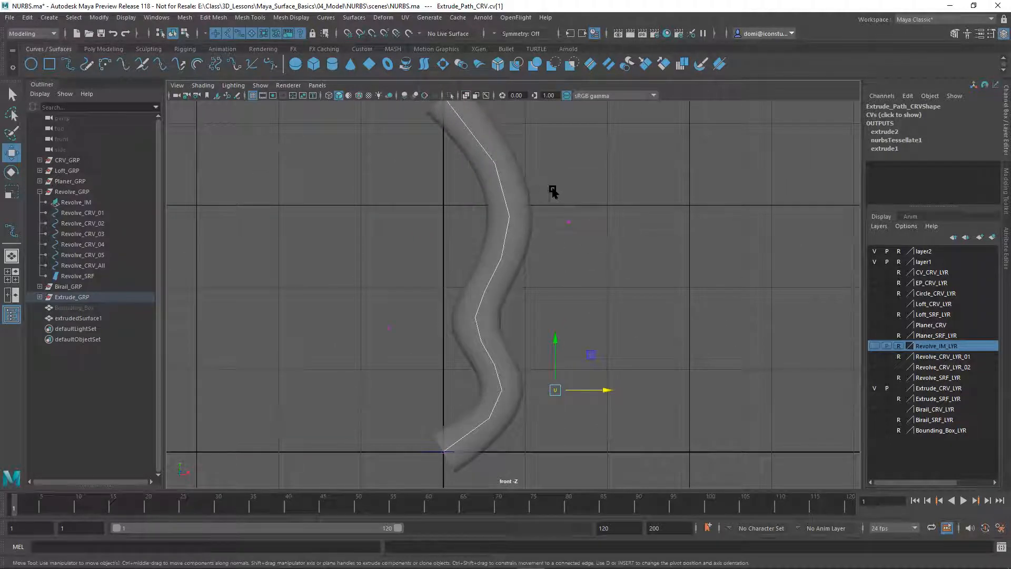
{"action": "middle_click_drag", "start_coordinate": [602, 198], "coordinate": [608, 261], "text": "alt"}
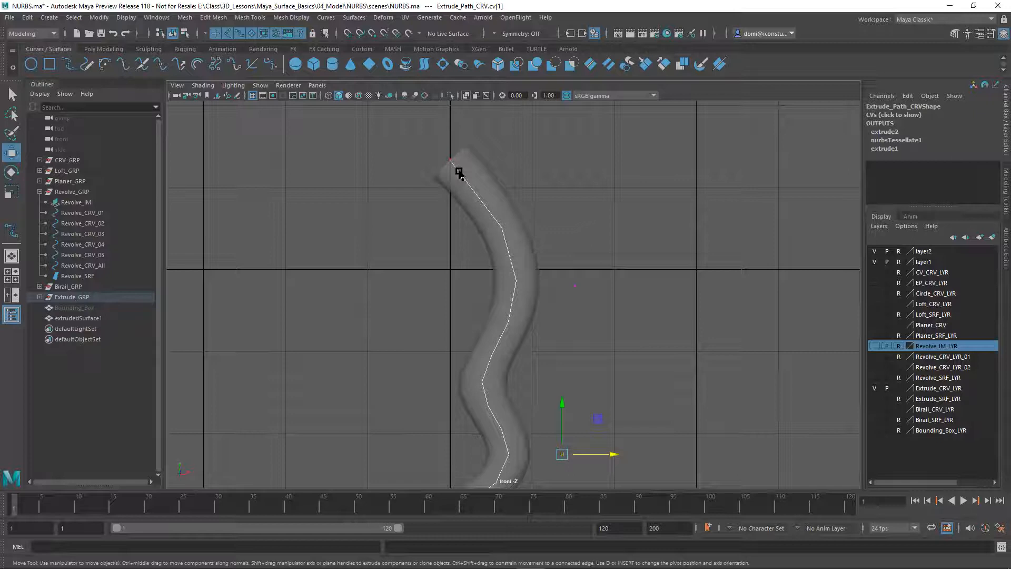
{"action": "middle_click_drag", "start_coordinate": [579, 258], "coordinate": [593, 184], "text": "alt"}
{"action": "right_click_drag", "start_coordinate": [555, 191], "coordinate": [332, 197], "text": "alt"}
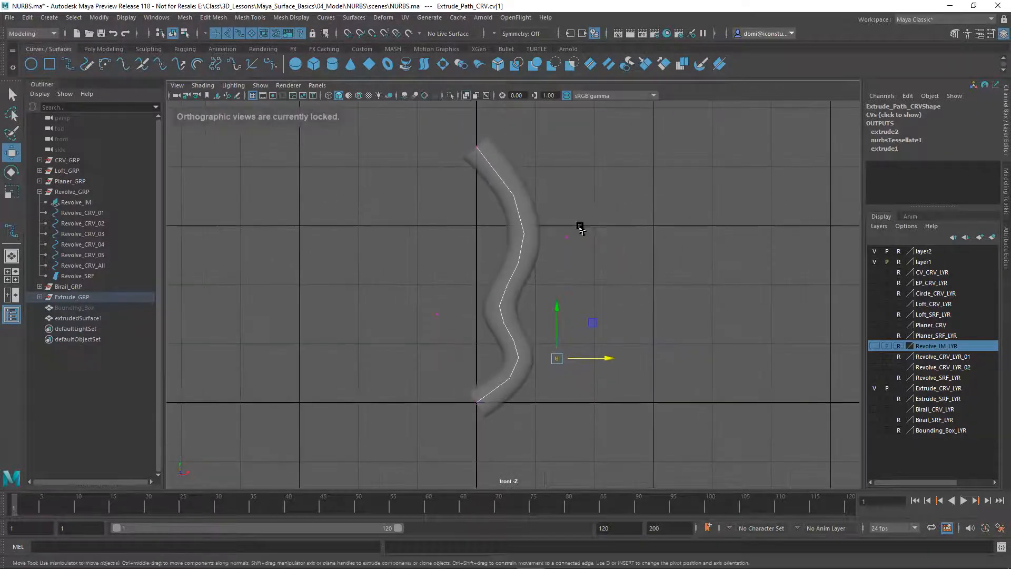
{"action": "left_click", "coordinate": [622, 204]}
{"action": "left_click_drag", "start_coordinate": [542, 208], "coordinate": [600, 255]}
{"action": "left_click", "coordinate": [695, 246]}
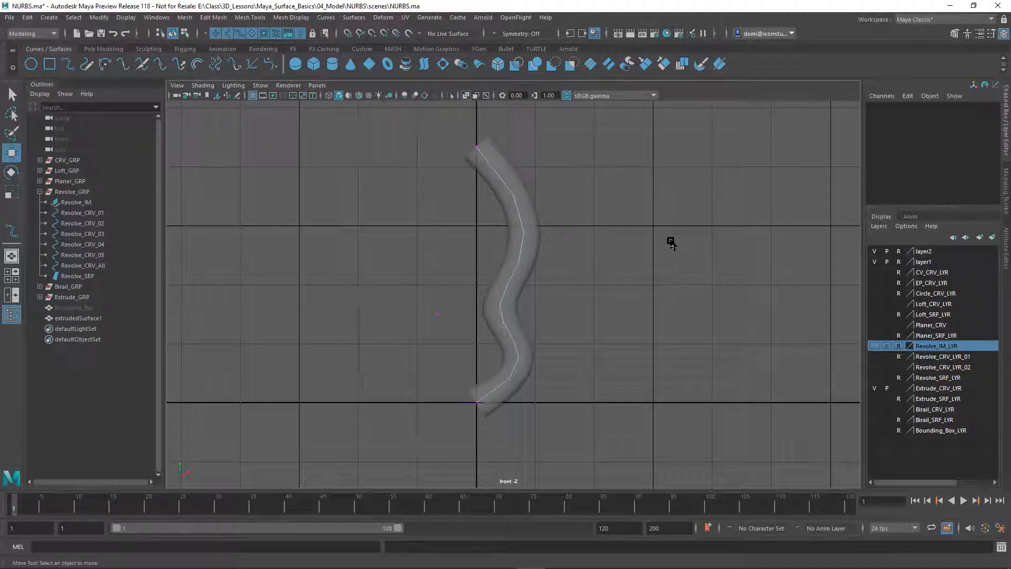
{"action": "key", "text": "F8"}
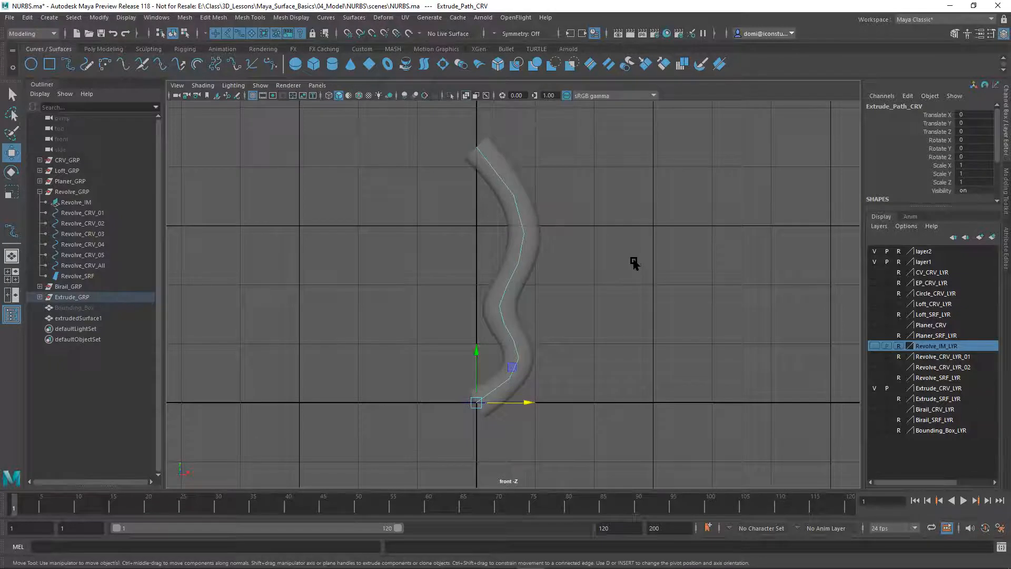
Step: Undo all the control vertex moves on the path curve
{"action": "key", "text": "ctrl+z"}
{"action": "key", "text": "ctrl+z"}
{"action": "key", "text": "ctrl+z"}
{"action": "key", "text": "ctrl+z"}
{"action": "key", "text": "ctrl+z"}
{"action": "key", "text": "ctrl+z"}
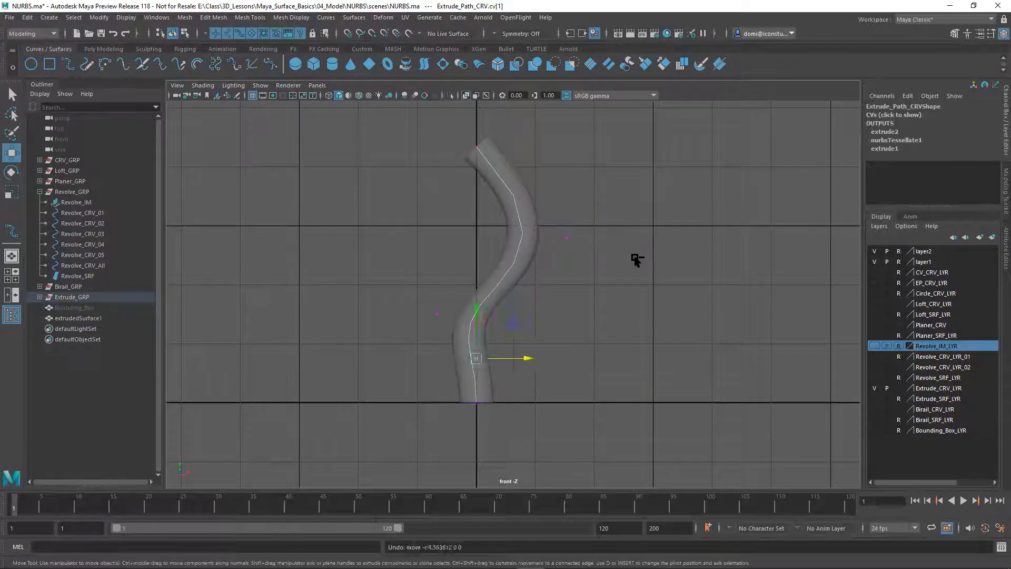
{"action": "key", "text": "ctrl+z"}
{"action": "key", "text": "ctrl+z"}
{"action": "key", "text": "ctrl+z"}
{"action": "key", "text": "ctrl+z"}
{"action": "key", "text": "ctrl+z"}
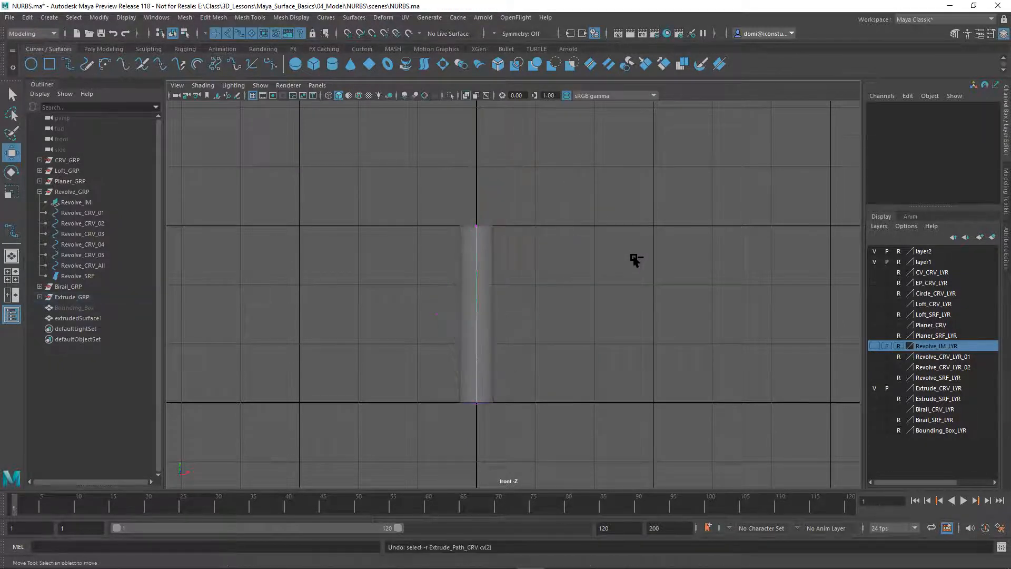
{"action": "key", "text": "ctrl+z"}
{"action": "key", "text": "ctrl+z"}
{"action": "key", "text": "ctrl+z"}
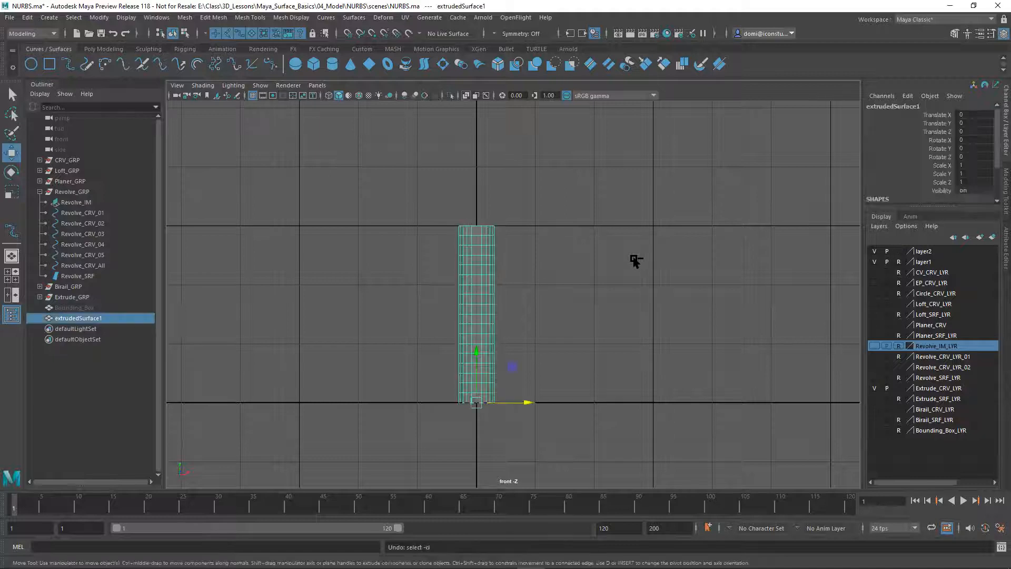
Step: Undo the tube's display layer and the extrusion, leaving only the profile and path curves
{"action": "key", "text": "ctrl+z"}
{"action": "key", "text": "ctrl+z"}
{"action": "key", "text": "ctrl+z"}
{"action": "key", "text": "ctrl+z"}
{"action": "key", "text": "ctrl+z"}
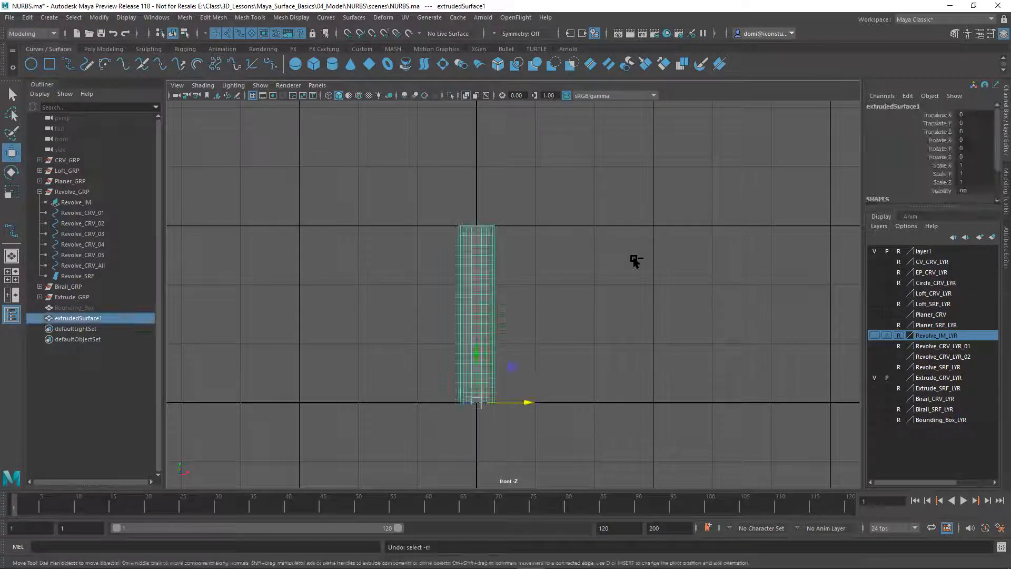
{"action": "key", "text": "ctrl+z"}
{"action": "key", "text": "ctrl+z"}
{"action": "key", "text": "ctrl+z"}
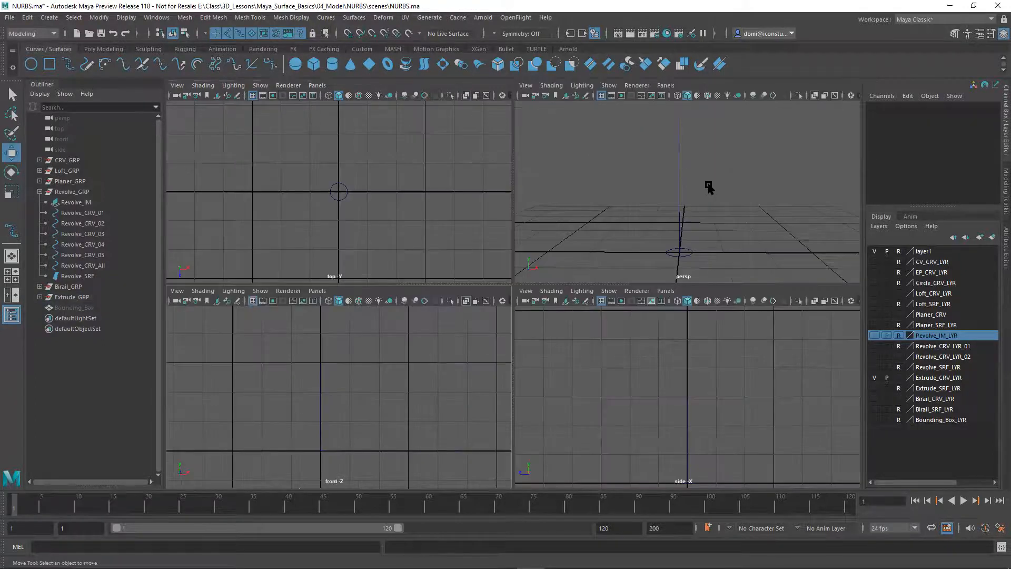
Step: In the perspective view, rebuild the vertical path curve with 10 spans, show its control vertices and close the Rebuild Curve options
{"action": "key", "text": "space"}
{"action": "scroll", "coordinate": [687, 192], "scroll_direction": "up", "scroll_amount": 5}
{"action": "mouse_move", "coordinate": [662, 227]}
{"action": "left_mouse_down", "text": "alt"}
{"action": "mouse_move", "coordinate": [673, 205]}
{"action": "mouse_move", "coordinate": [657, 214]}
{"action": "left_mouse_up", "text": "alt"}
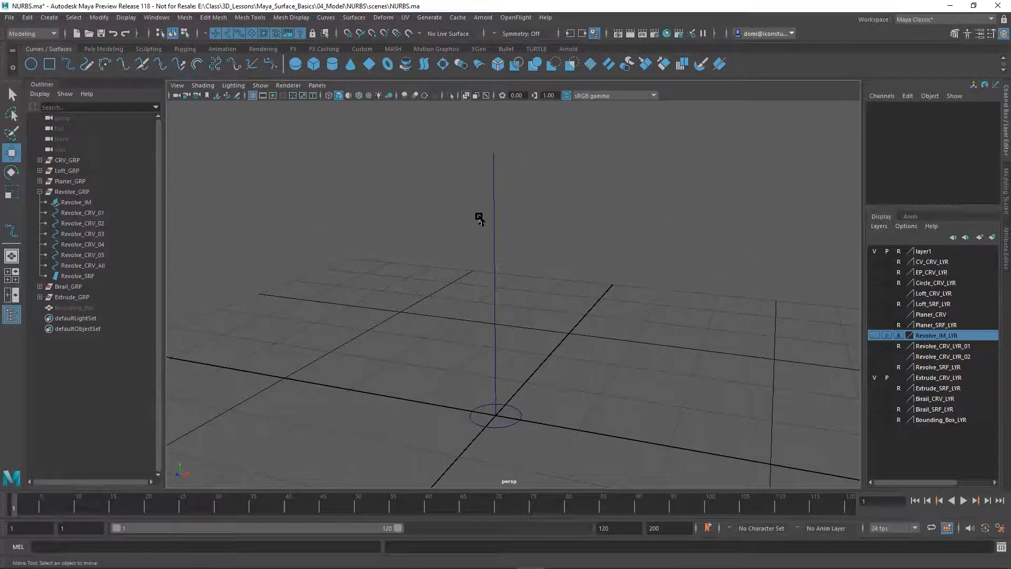
{"action": "left_click_drag", "start_coordinate": [479, 217], "coordinate": [524, 241]}
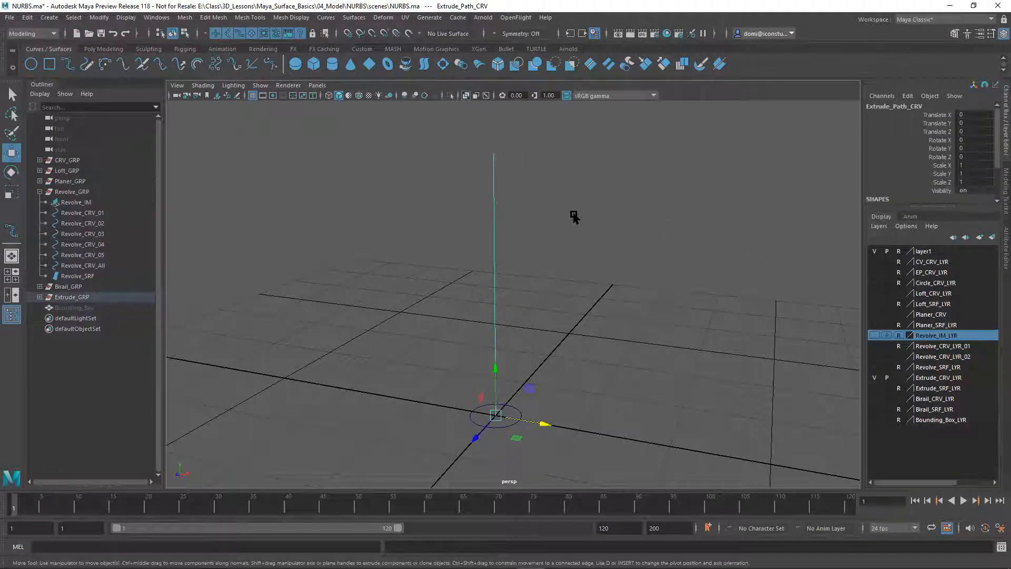
{"action": "key", "text": "q"}
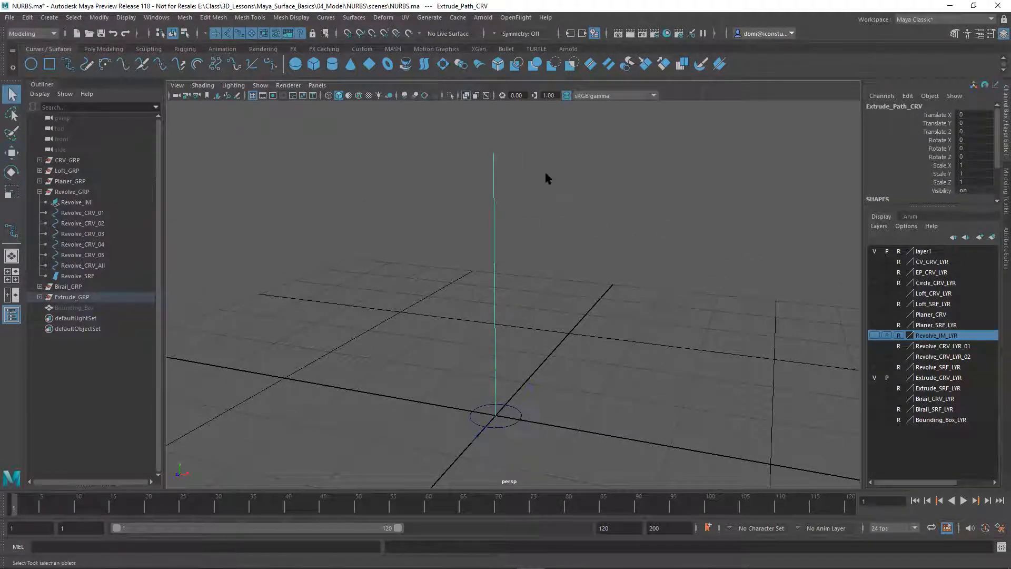
{"action": "left_click", "coordinate": [325, 17]}
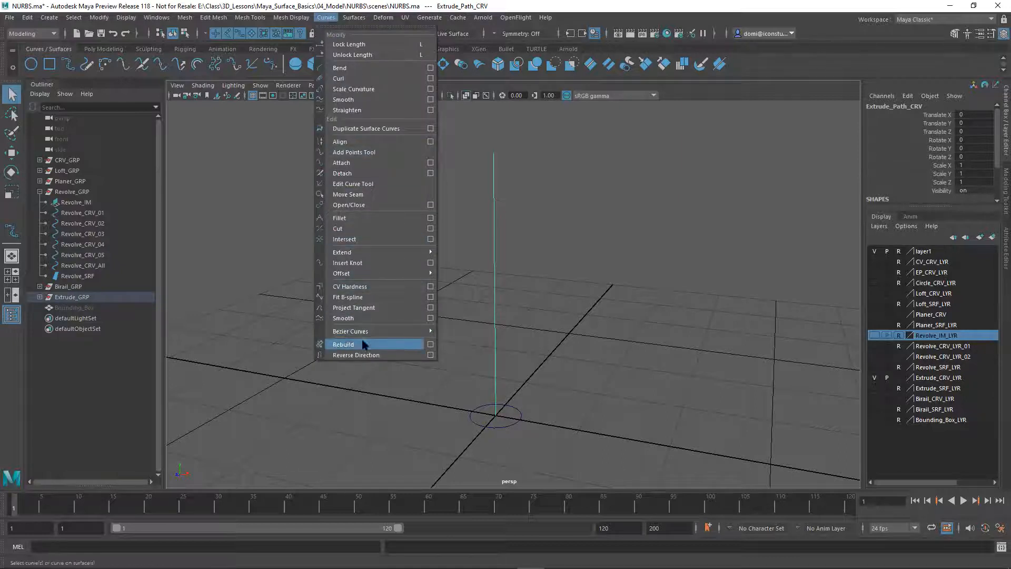
{"action": "left_click", "coordinate": [429, 345]}
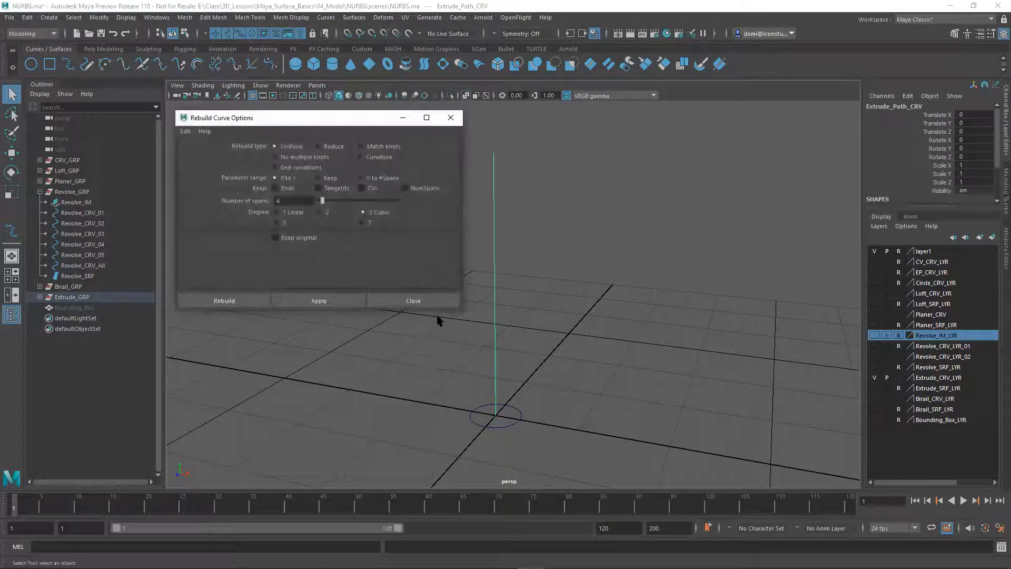
{"action": "double_click", "coordinate": [292, 201]}
{"action": "left_click", "coordinate": [302, 298]}
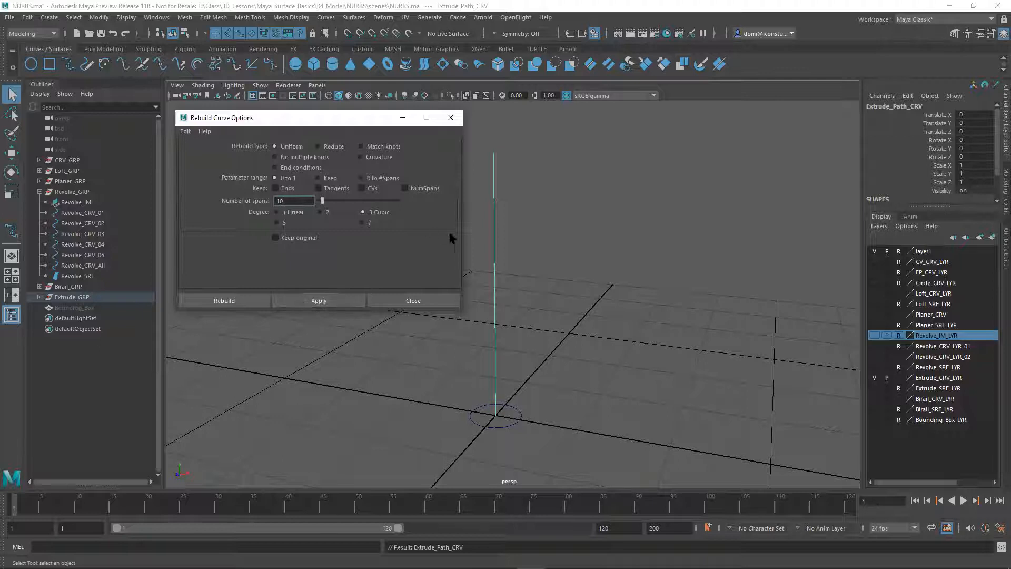
{"action": "right_click_drag", "start_coordinate": [495, 274], "coordinate": [451, 278]}
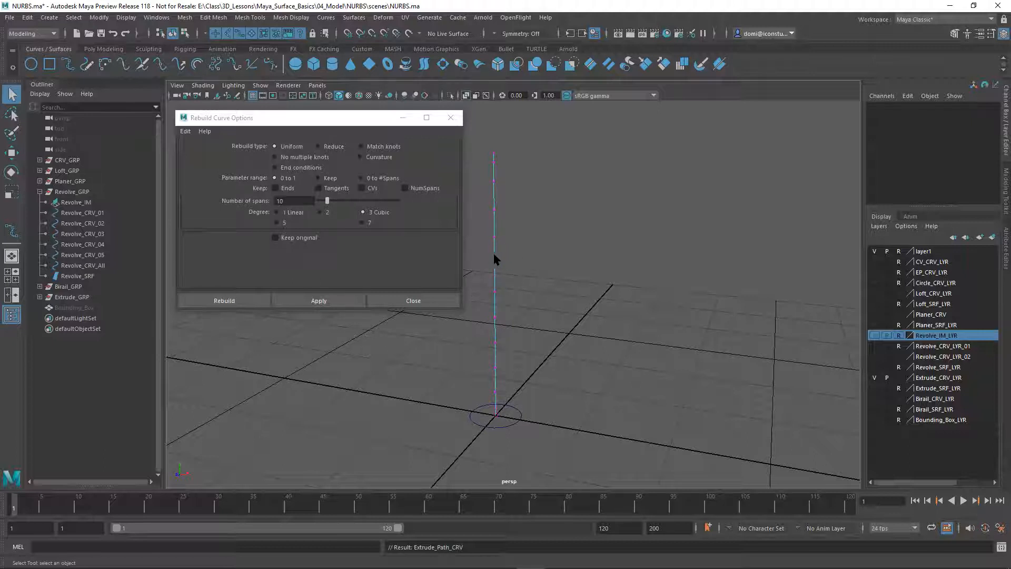
{"action": "left_click", "coordinate": [450, 299]}
Step: Select the profile circle and the rebuilt path curve, and extrude the profile along the path into a tube
{"action": "left_click_drag", "start_coordinate": [506, 411], "coordinate": [550, 448]}
{"action": "left_click_drag", "start_coordinate": [483, 257], "coordinate": [524, 311]}
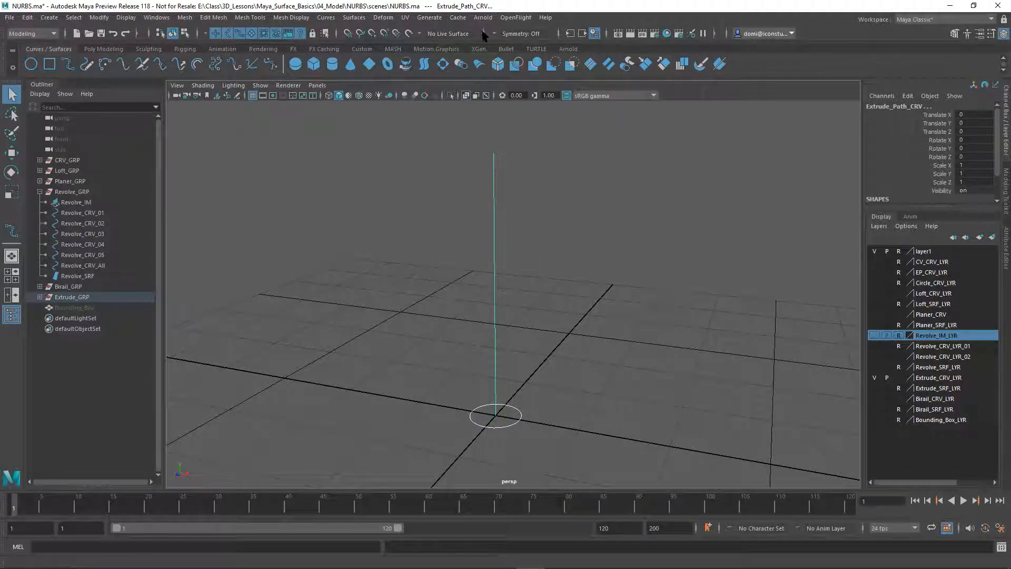
{"action": "left_click", "coordinate": [354, 18]}
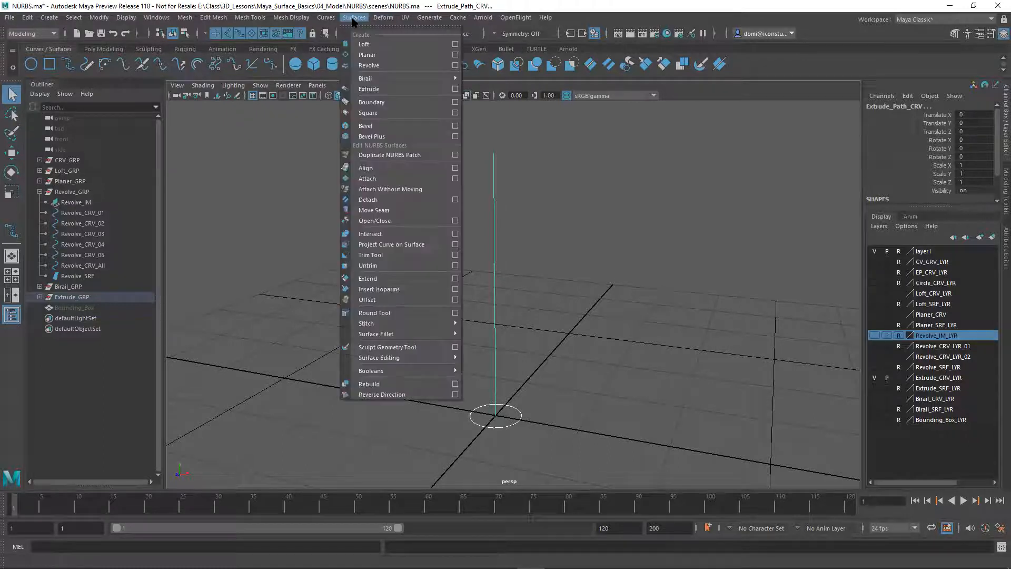
{"action": "left_click", "coordinate": [371, 89]}
{"action": "left_click", "coordinate": [600, 179]}
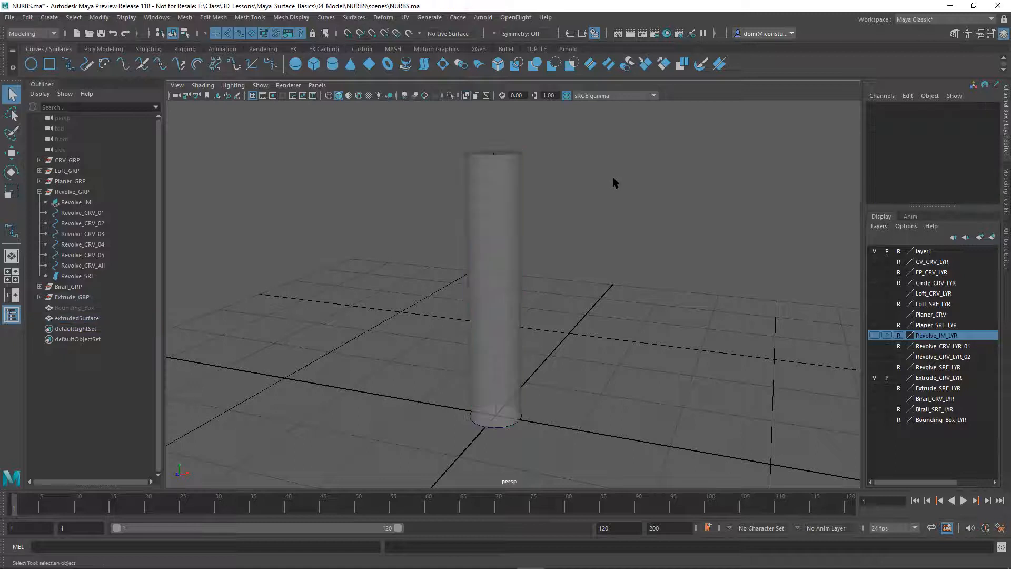
Step: In the front view, select the extruded tube, add it to a new display layer and set that layer to reference
{"action": "key", "text": "space"}
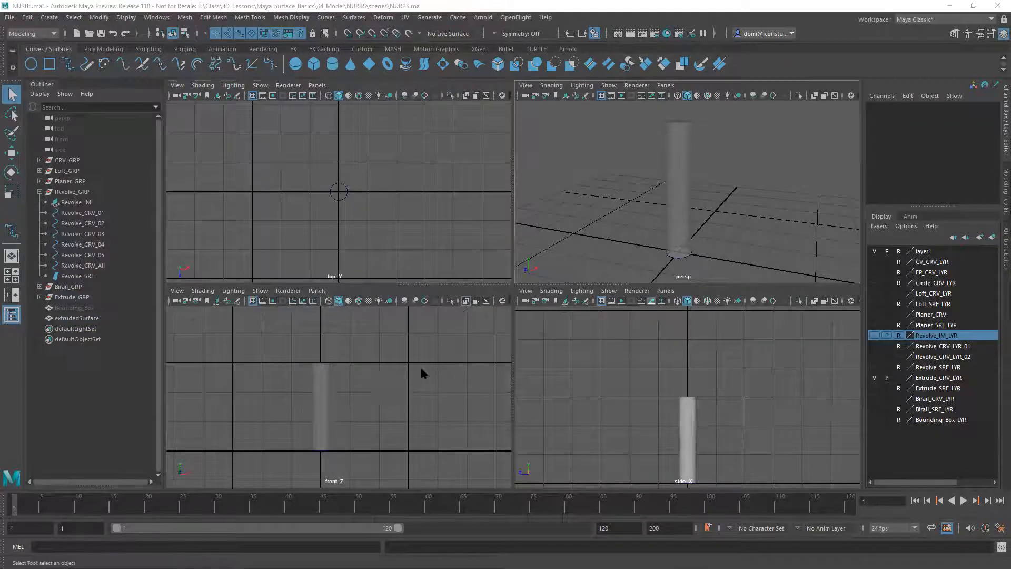
{"action": "key", "text": "space"}
{"action": "middle_click_drag", "start_coordinate": [544, 307], "coordinate": [558, 285], "text": "alt"}
{"action": "right_click_drag", "start_coordinate": [558, 285], "coordinate": [692, 276], "text": "alt"}
{"action": "middle_click_drag", "start_coordinate": [693, 276], "coordinate": [718, 304], "text": "alt"}
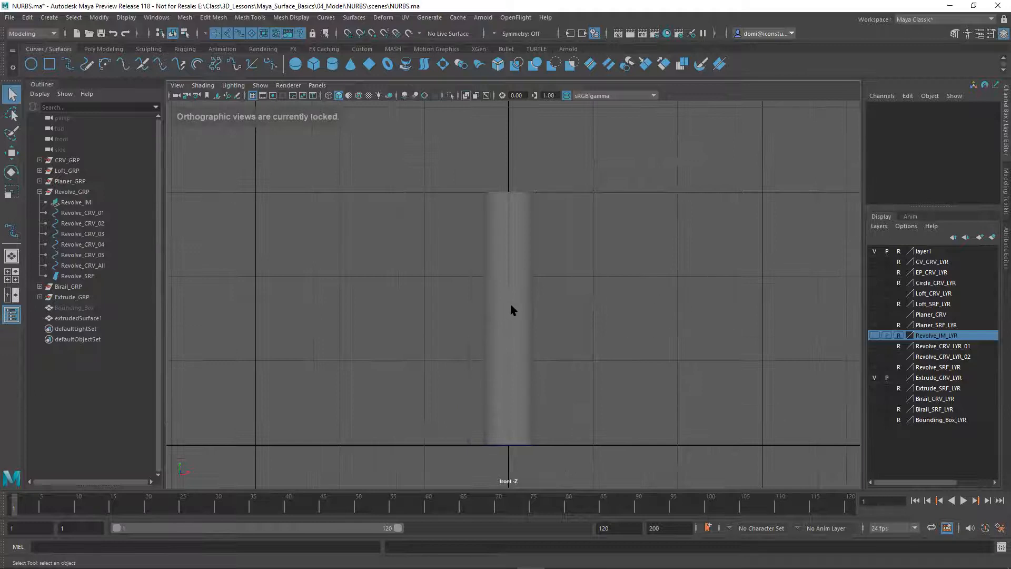
{"action": "right_click_drag", "start_coordinate": [510, 311], "coordinate": [618, 240]}
{"action": "left_click_drag", "start_coordinate": [567, 244], "coordinate": [520, 287]}
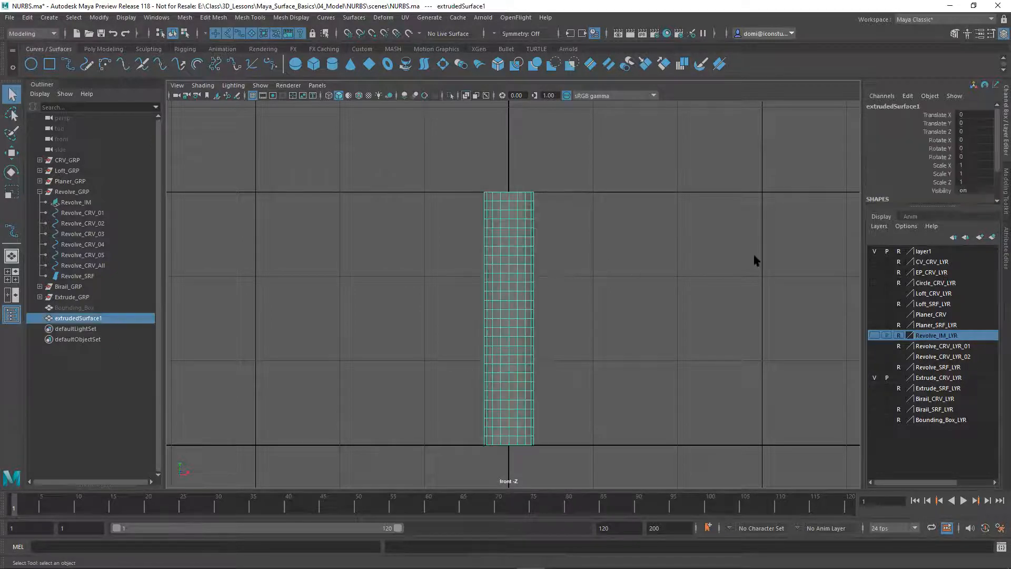
{"action": "left_click", "coordinate": [992, 237]}
{"action": "left_click", "coordinate": [837, 269]}
{"action": "left_click", "coordinate": [901, 250]}
{"action": "left_click", "coordinate": [900, 250]}
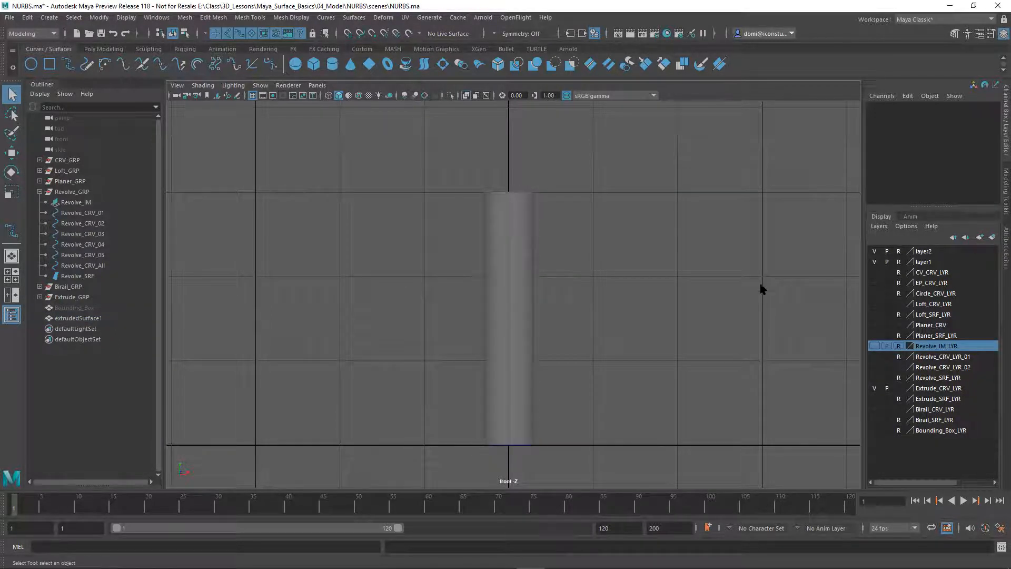
Step: Show the path curve's control vertices and move the two just below its top end to the right
{"action": "right_click", "coordinate": [507, 321]}
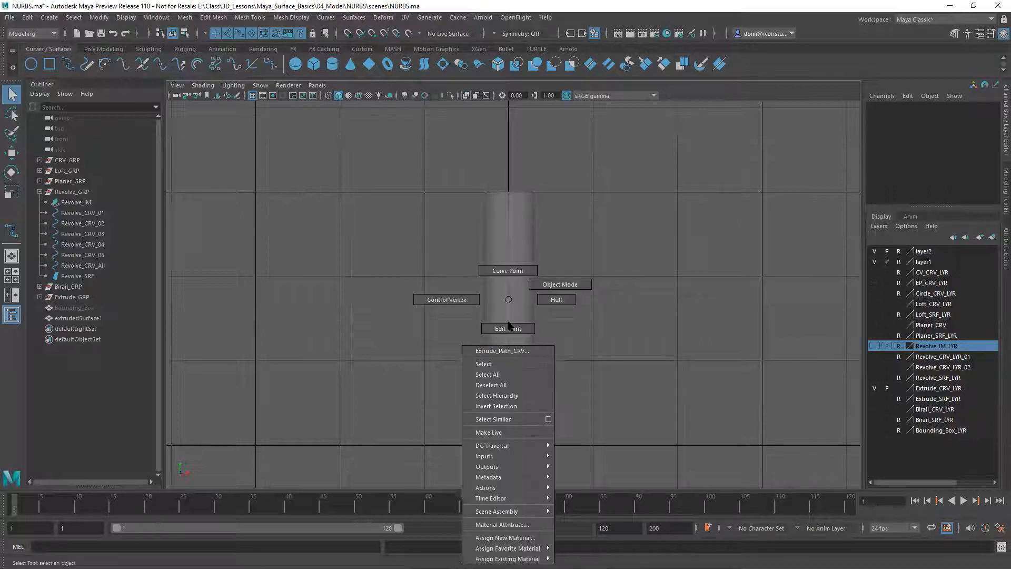
{"action": "left_click", "coordinate": [459, 300]}
{"action": "left_click_drag", "start_coordinate": [491, 211], "coordinate": [531, 246]}
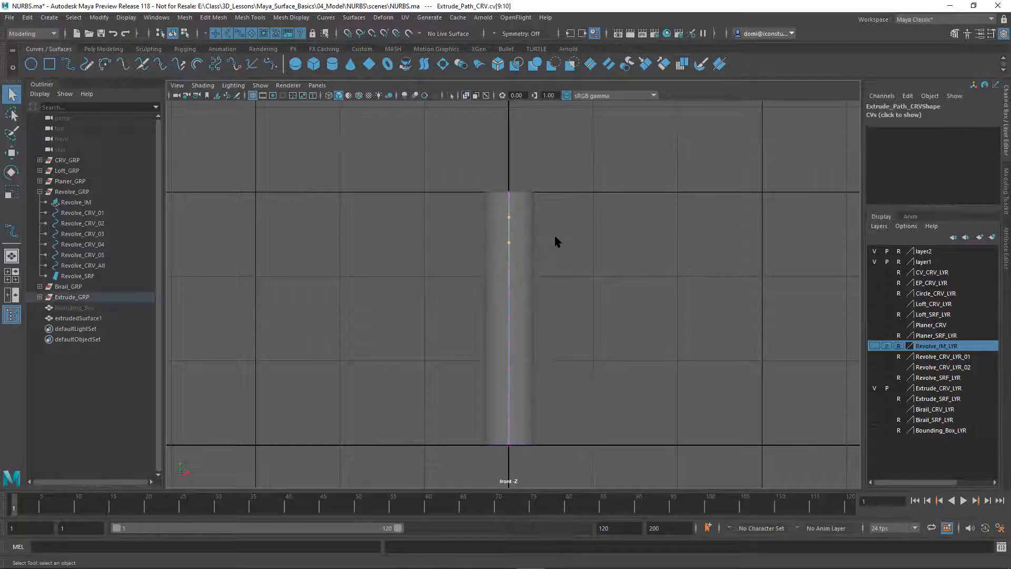
{"action": "key", "text": "w"}
{"action": "left_click_drag", "start_coordinate": [562, 231], "coordinate": [588, 230]}
Step: Move two control vertices in the lower half of the path curve to the left
{"action": "left_click", "coordinate": [529, 325]}
{"action": "left_click_drag", "start_coordinate": [474, 322], "coordinate": [532, 390]}
{"action": "left_click_drag", "start_coordinate": [552, 356], "coordinate": [523, 355]}
{"action": "left_click", "coordinate": [550, 146]}
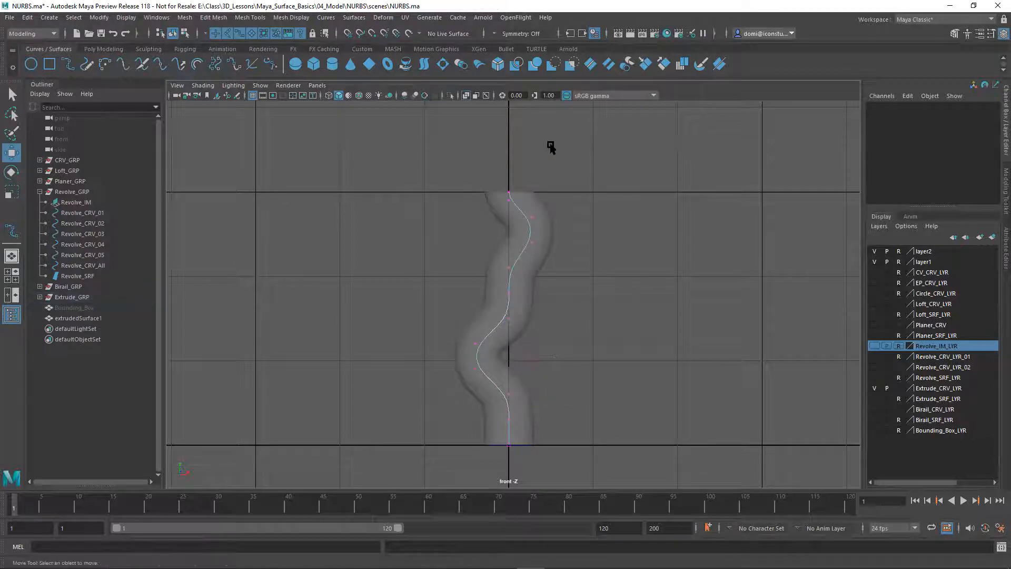
Step: Select the control vertex at the path curve's top end and raise it to stretch the tube upward
{"action": "left_click", "coordinate": [509, 192]}
{"action": "middle_click_drag", "start_coordinate": [671, 226], "coordinate": [614, 356], "text": "alt"}
{"action": "left_click_drag", "start_coordinate": [466, 240], "coordinate": [483, 139]}
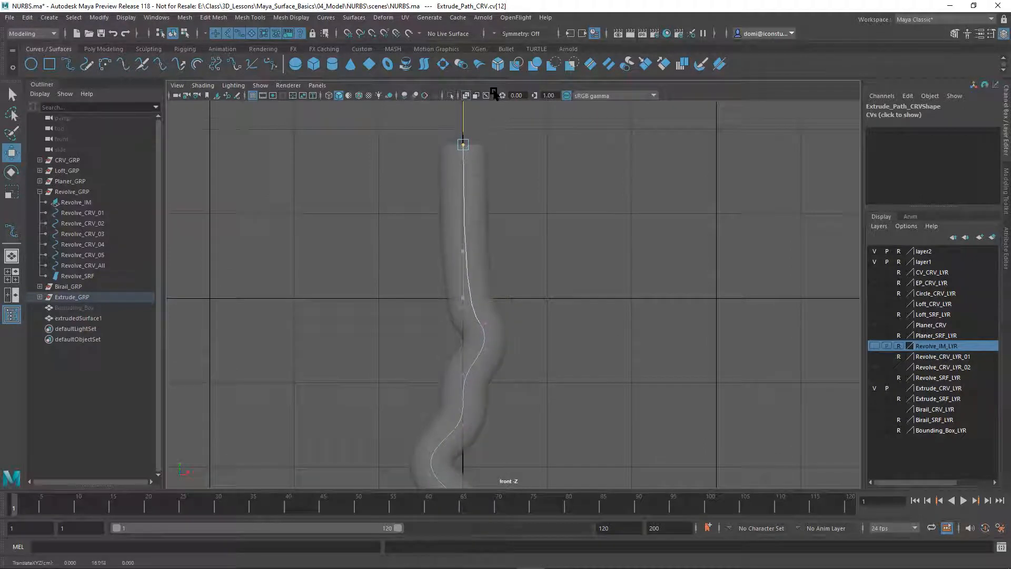
Step: Move the path curve's upper control vertices out to the left and right to form a large S-bend
{"action": "left_click_drag", "start_coordinate": [454, 286], "coordinate": [478, 315]}
{"action": "left_click_drag", "start_coordinate": [462, 259], "coordinate": [377, 254]}
{"action": "left_click", "coordinate": [587, 255]}
{"action": "left_click_drag", "start_coordinate": [468, 299], "coordinate": [574, 265]}
{"action": "left_click_drag", "start_coordinate": [463, 316], "coordinate": [554, 365]}
{"action": "left_click_drag", "start_coordinate": [437, 342], "coordinate": [465, 332]}
{"action": "middle_click_drag", "start_coordinate": [545, 368], "coordinate": [548, 214], "text": "alt"}
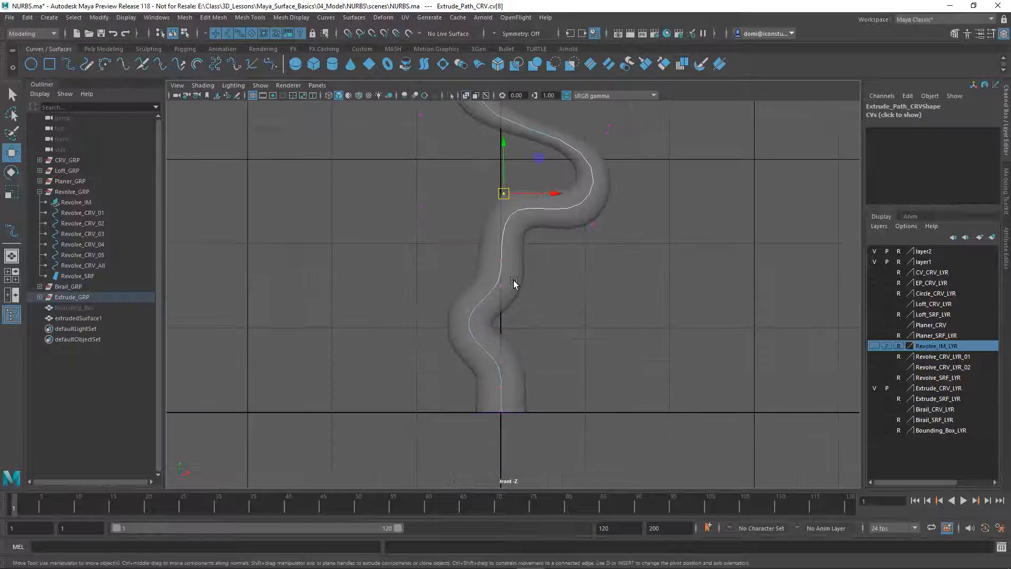
Step: Move a control vertex in the lower half of the path to the right and view the tube in perspective
{"action": "left_click_drag", "start_coordinate": [500, 287], "coordinate": [526, 299]}
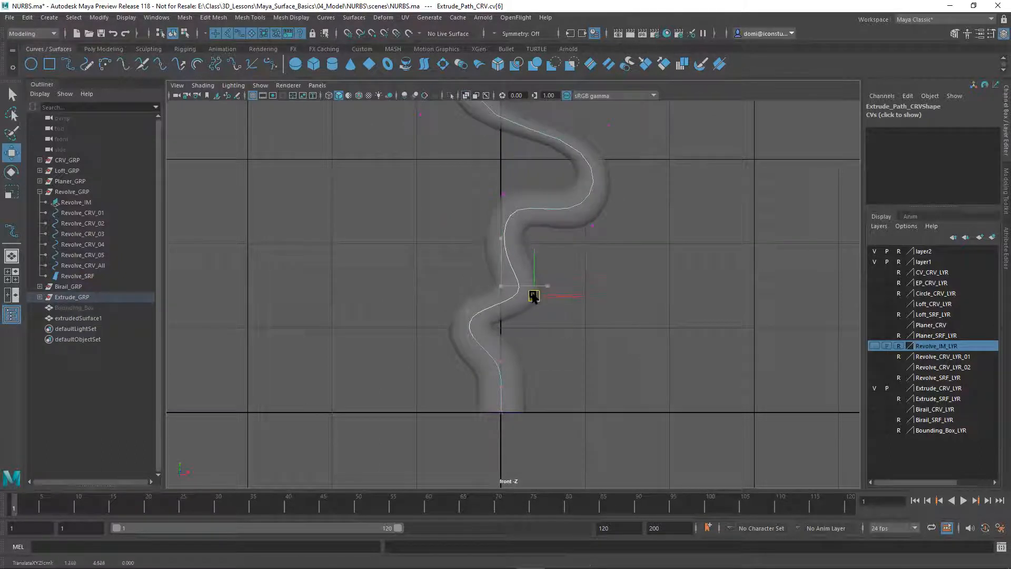
{"action": "middle_click_drag", "start_coordinate": [634, 309], "coordinate": [693, 293], "text": "alt"}
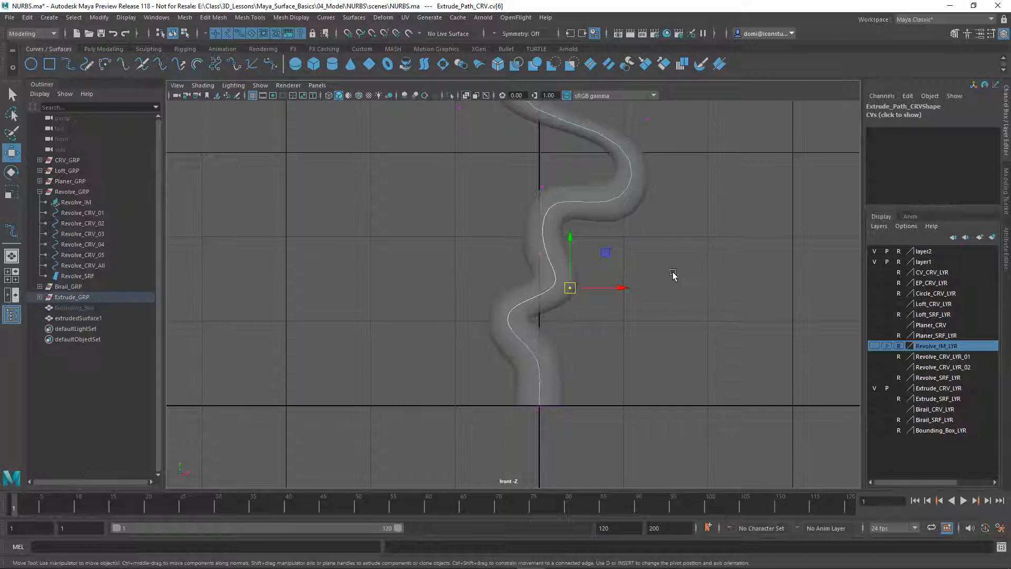
{"action": "middle_click_drag", "start_coordinate": [685, 194], "coordinate": [634, 213], "text": "alt"}
{"action": "key", "text": "space"}
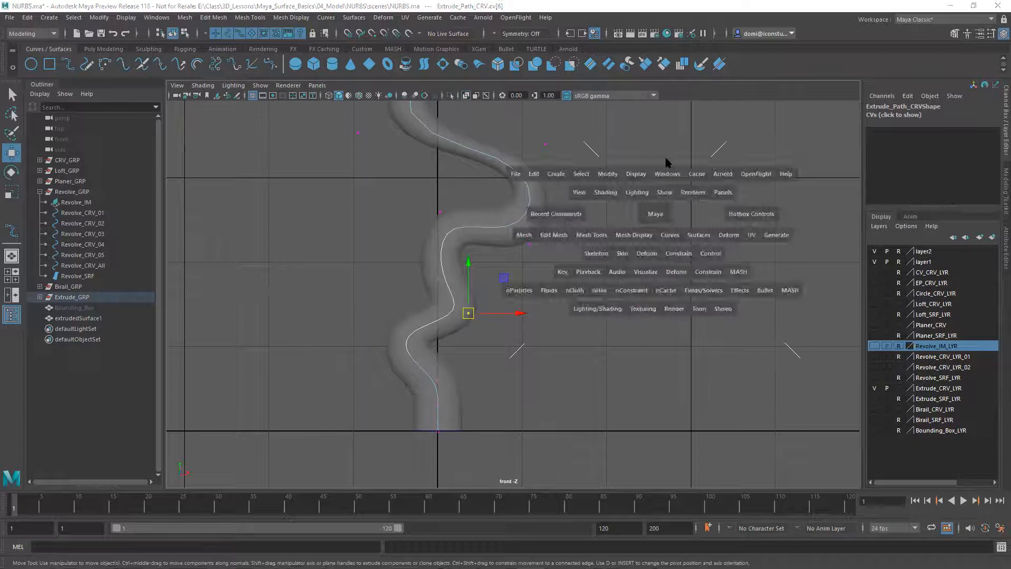
{"action": "key", "text": "space"}
{"action": "left_click_drag", "start_coordinate": [748, 232], "coordinate": [623, 214], "text": "alt"}
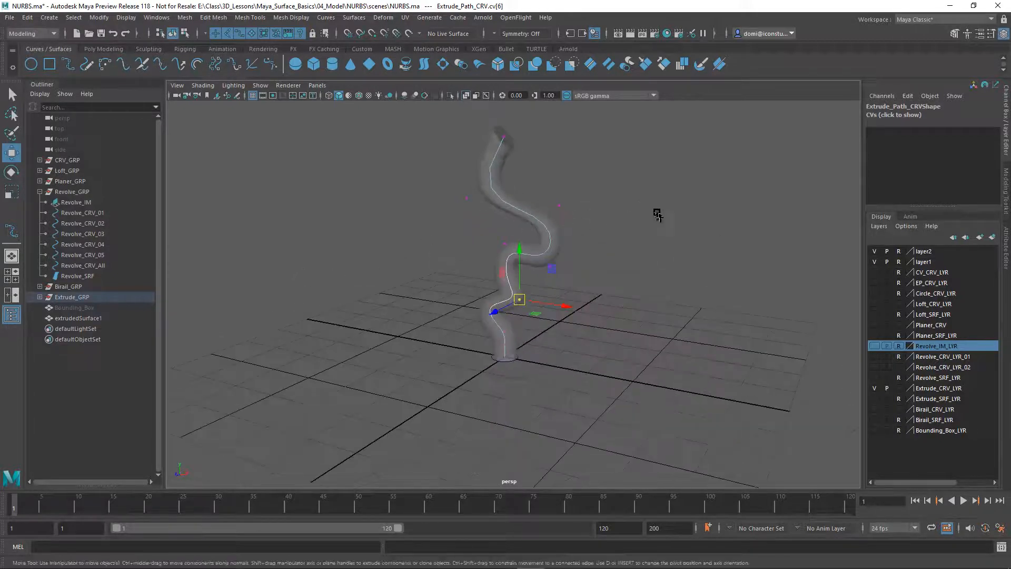
Step: Undo the path edits, the tube's display layer and the extrusion, leaving only the straight path and profile circle
{"action": "key", "text": "ctrl+z"}
{"action": "key", "text": "ctrl+z"}
{"action": "key", "text": "ctrl+z"}
{"action": "key", "text": "ctrl+z"}
{"action": "key", "text": "ctrl+z"}
{"action": "key", "text": "ctrl+z"}
{"action": "key", "text": "ctrl+z"}
{"action": "key", "text": "ctrl+z"}
{"action": "key", "text": "ctrl+z"}
{"action": "key", "text": "ctrl+z"}
{"action": "key", "text": "ctrl+z"}
{"action": "key", "text": "ctrl+z"}
{"action": "key", "text": "ctrl+z"}
{"action": "key", "text": "ctrl+z"}
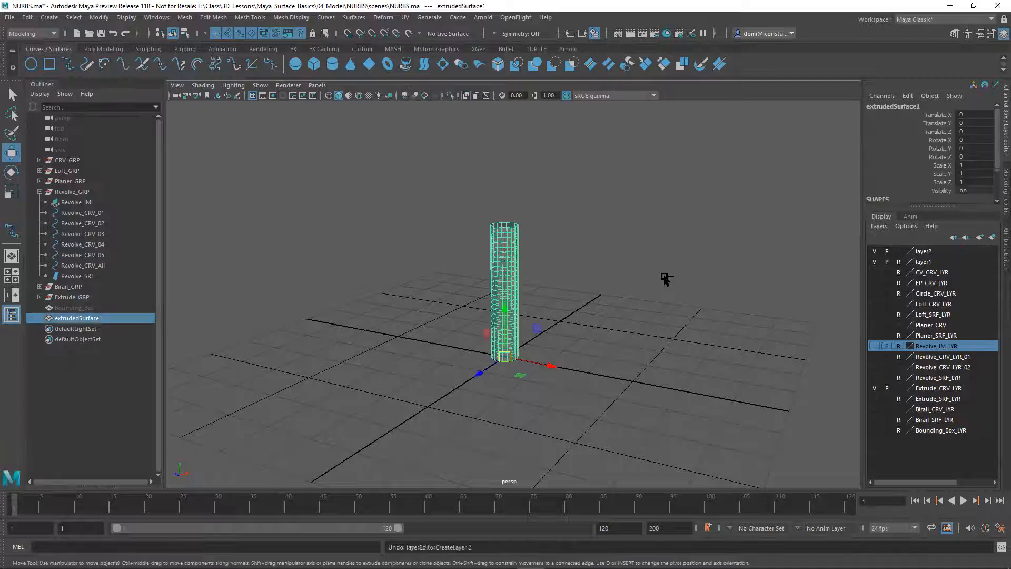
{"action": "key", "text": "ctrl+z"}
{"action": "key", "text": "ctrl+z"}
{"action": "key", "text": "ctrl+z"}
{"action": "key", "text": "ctrl+z"}
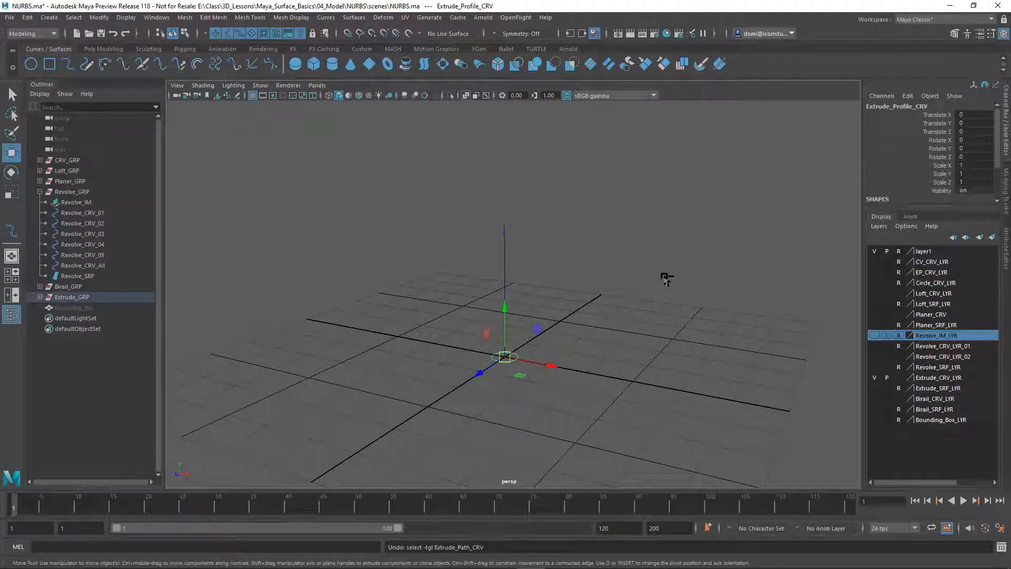
Step: Select the profile circle at the base of the path and display its control vertices
{"action": "left_click", "coordinate": [603, 294]}
{"action": "left_click_drag", "start_coordinate": [558, 356], "coordinate": [512, 345], "text": "alt"}
{"action": "right_click_drag", "start_coordinate": [513, 345], "coordinate": [769, 324], "text": "alt"}
{"action": "left_click_drag", "start_coordinate": [769, 324], "coordinate": [613, 233], "text": "alt"}
{"action": "left_click_drag", "start_coordinate": [491, 349], "coordinate": [526, 372]}
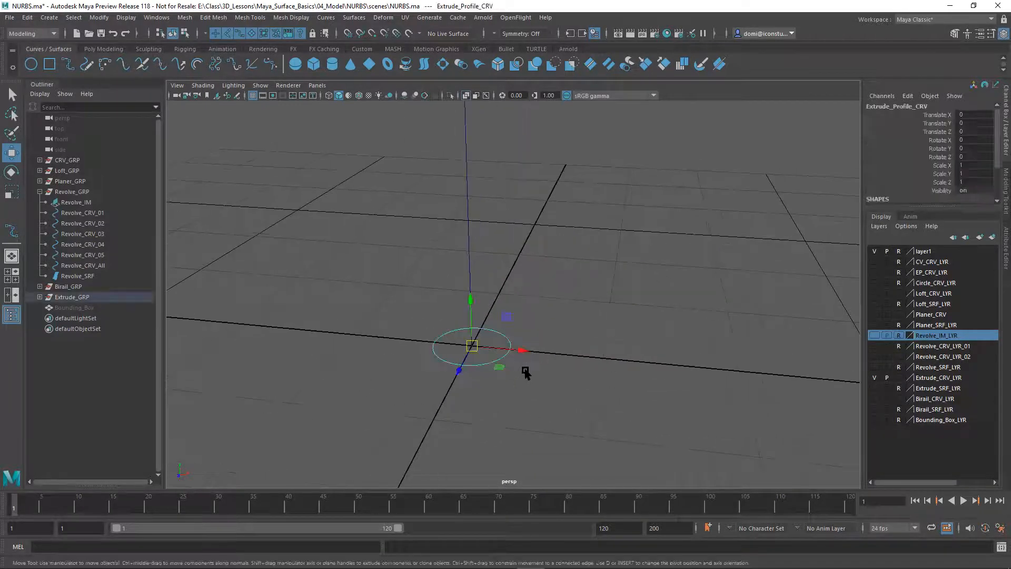
{"action": "right_click_drag", "start_coordinate": [497, 356], "coordinate": [459, 303]}
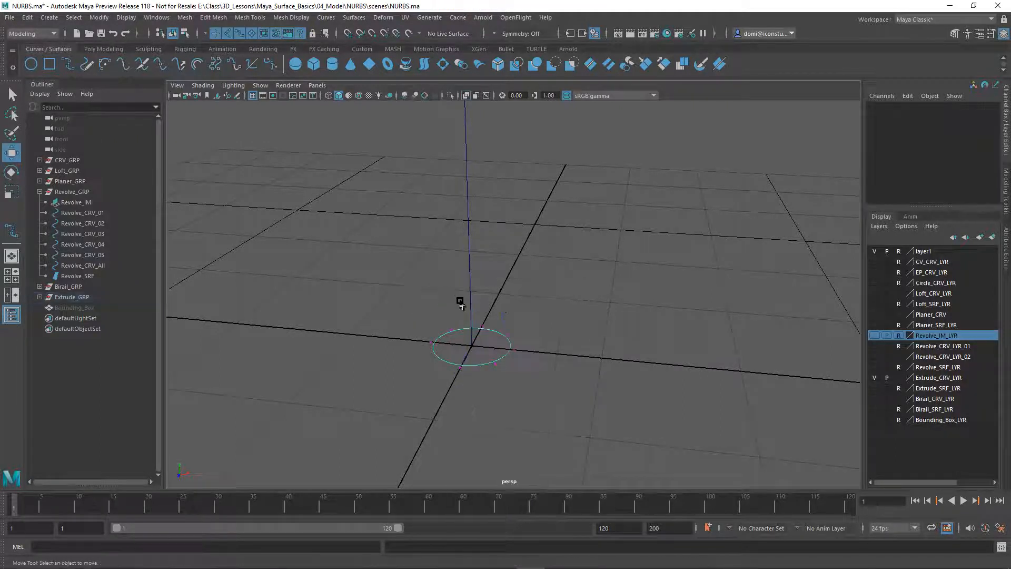
{"action": "left_click_drag", "start_coordinate": [565, 307], "coordinate": [622, 369], "text": "alt"}
Step: Select every other control vertex of the profile circle and scale them toward the centre into a four-pointed star
{"action": "left_click_drag", "start_coordinate": [454, 263], "coordinate": [472, 288]}
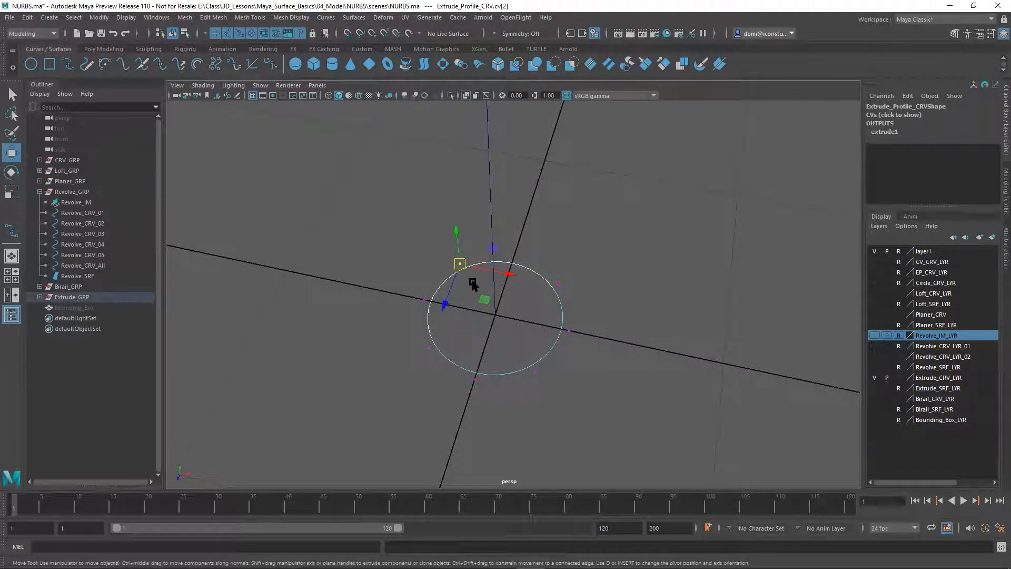
{"action": "key", "text": "q"}
{"action": "left_click_drag", "start_coordinate": [583, 266], "coordinate": [547, 296]}
{"action": "left_click_drag", "start_coordinate": [519, 342], "coordinate": [559, 395]}
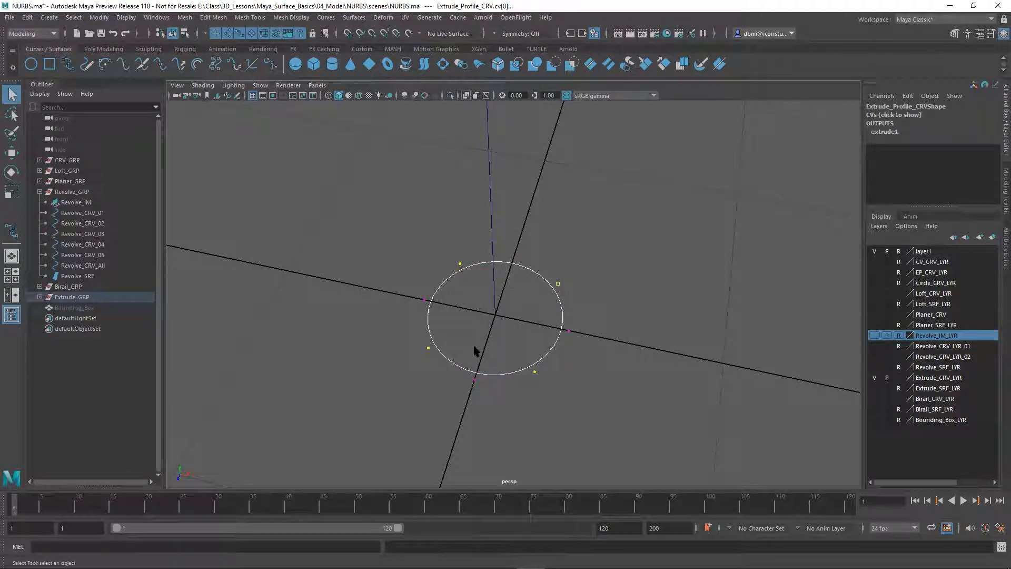
{"action": "key", "text": "e"}
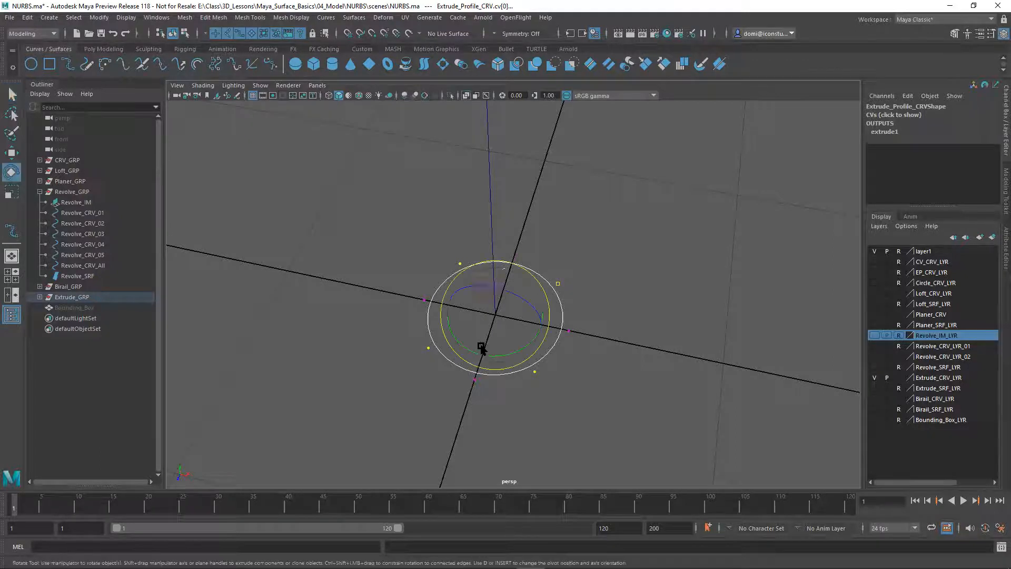
{"action": "key", "text": "r"}
{"action": "left_click_drag", "start_coordinate": [495, 315], "coordinate": [431, 325]}
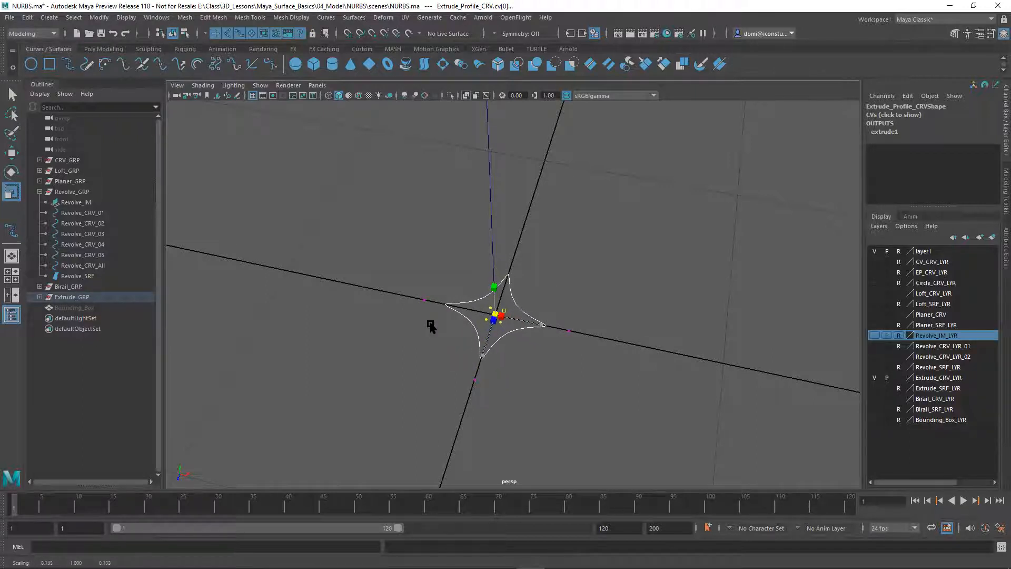
{"action": "left_click", "coordinate": [624, 269]}
Step: Return to object selection, select the star-shaped profile and the path curve, and extrude the profile along the path
{"action": "left_click_drag", "start_coordinate": [690, 284], "coordinate": [450, 299], "text": "alt"}
{"action": "right_click_drag", "start_coordinate": [451, 299], "coordinate": [295, 320], "text": "alt"}
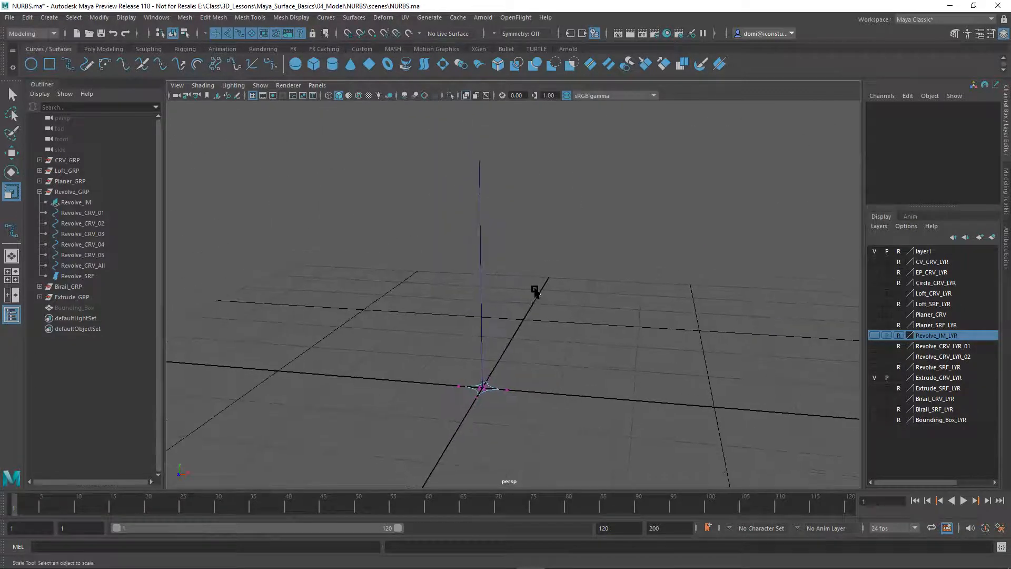
{"action": "key", "text": "F8"}
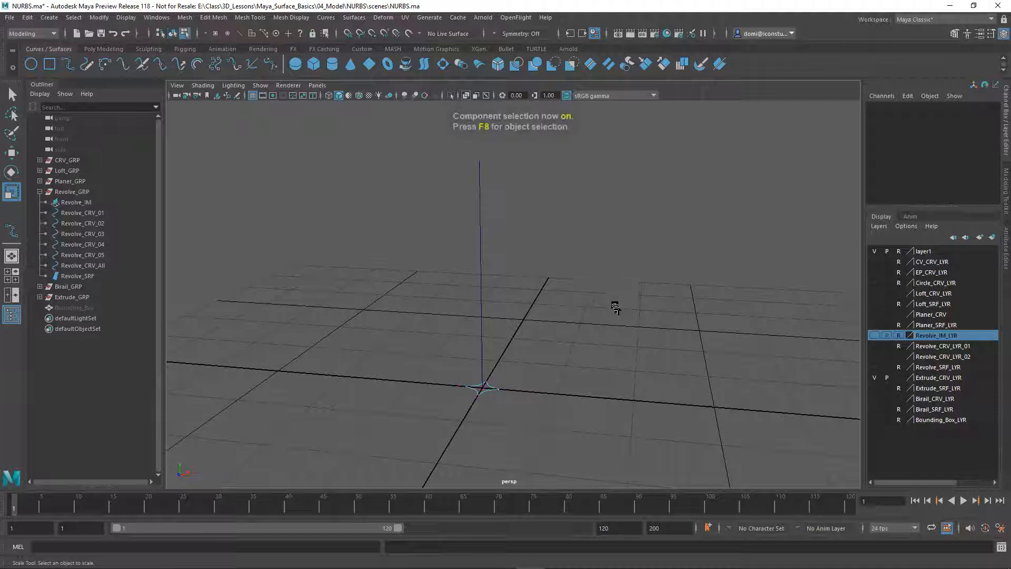
{"action": "left_click", "coordinate": [606, 332]}
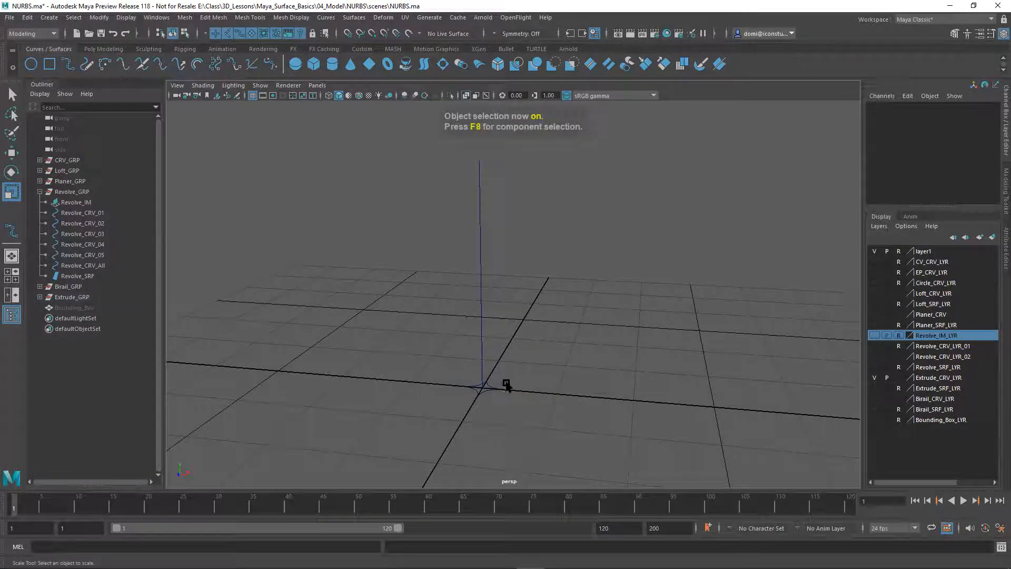
{"action": "left_click_drag", "start_coordinate": [491, 404], "coordinate": [493, 404]}
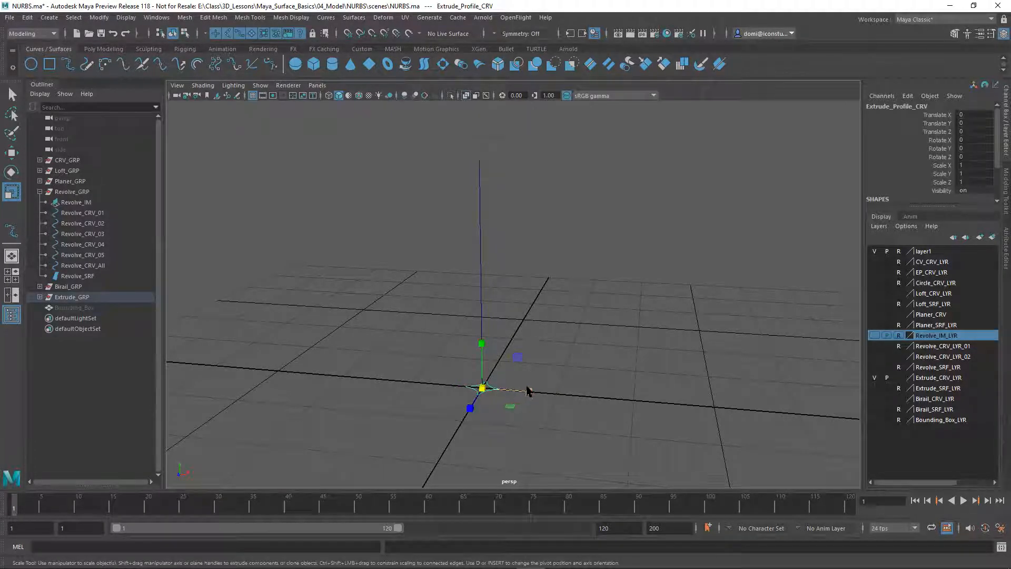
{"action": "key", "text": "q"}
{"action": "left_click_drag", "start_coordinate": [463, 271], "coordinate": [518, 319]}
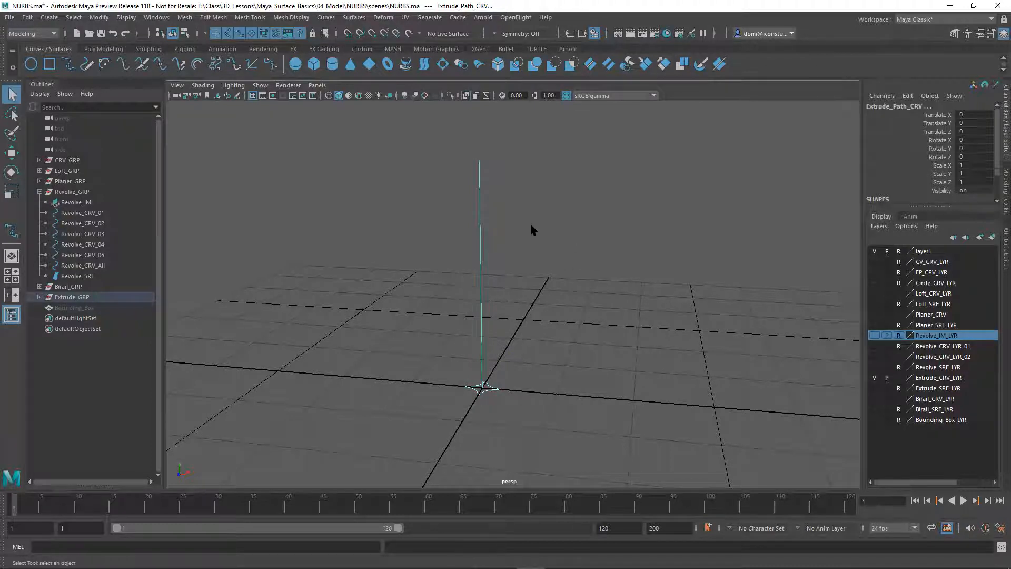
{"action": "left_click", "coordinate": [361, 19]}
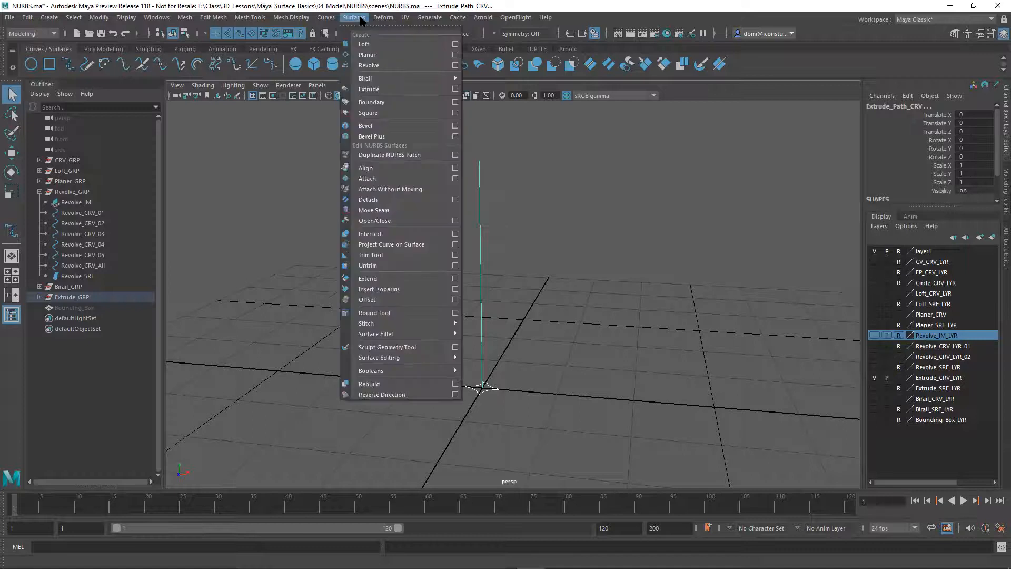
{"action": "left_click", "coordinate": [382, 90]}
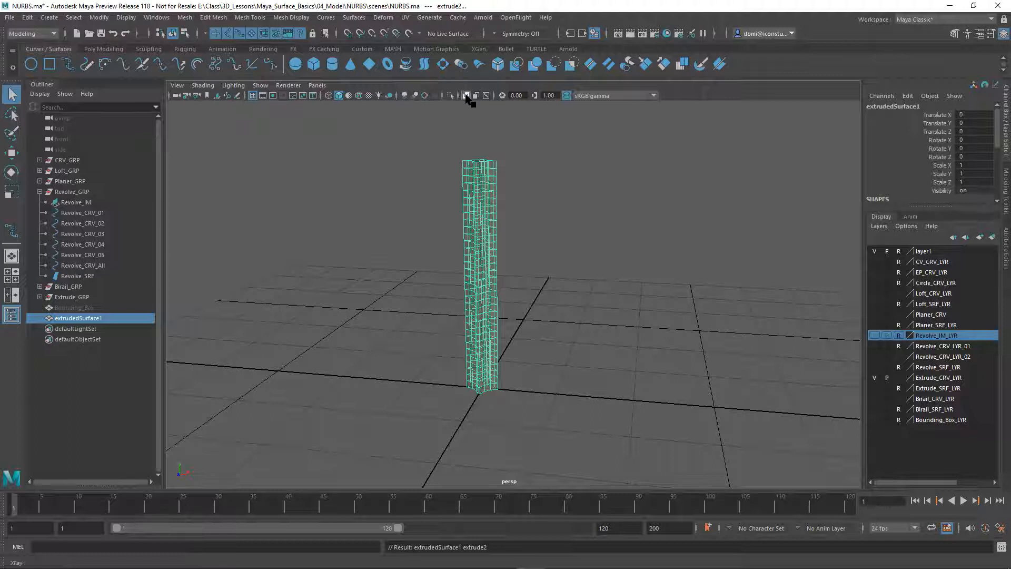
Step: Add the extruded star-shaped surface to a new display layer and set that layer to reference
{"action": "left_click", "coordinate": [506, 195]}
{"action": "left_click_drag", "start_coordinate": [487, 215], "coordinate": [491, 215]}
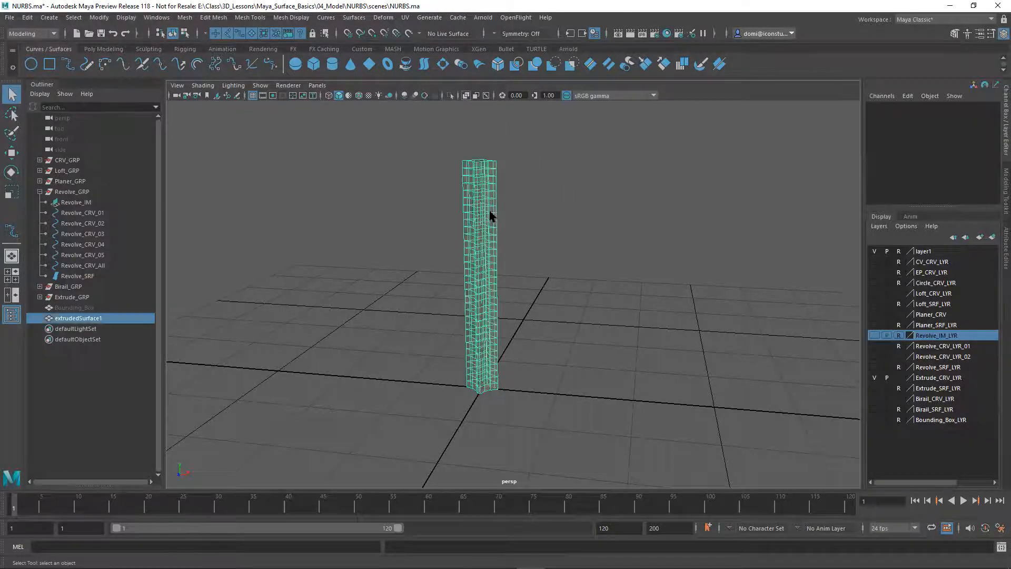
{"action": "left_click", "coordinate": [993, 238]}
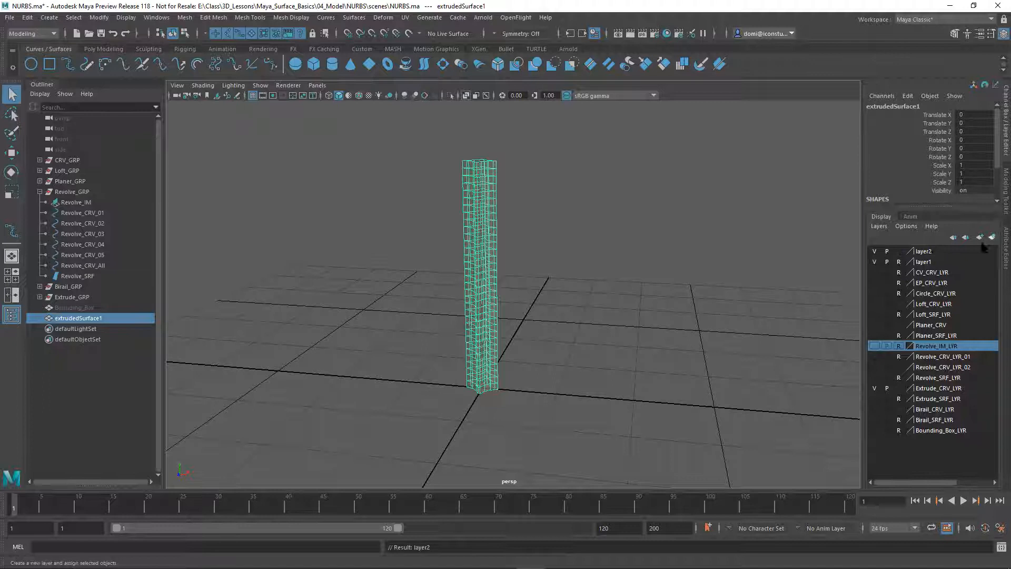
{"action": "left_click", "coordinate": [899, 251]}
{"action": "left_click", "coordinate": [899, 251]}
Step: Examine the extruded surface's star-shaped cross-section and fluted sides in the perspective view
{"action": "left_click", "coordinate": [641, 262]}
{"action": "left_click_drag", "start_coordinate": [567, 261], "coordinate": [495, 251], "text": "alt"}
{"action": "right_click_drag", "start_coordinate": [491, 250], "coordinate": [758, 238], "text": "alt"}
{"action": "middle_click_drag", "start_coordinate": [587, 226], "coordinate": [614, 259], "text": "alt"}
{"action": "left_click_drag", "start_coordinate": [614, 259], "coordinate": [608, 296], "text": "alt"}
{"action": "left_click_drag", "start_coordinate": [606, 311], "coordinate": [604, 276], "text": "alt"}
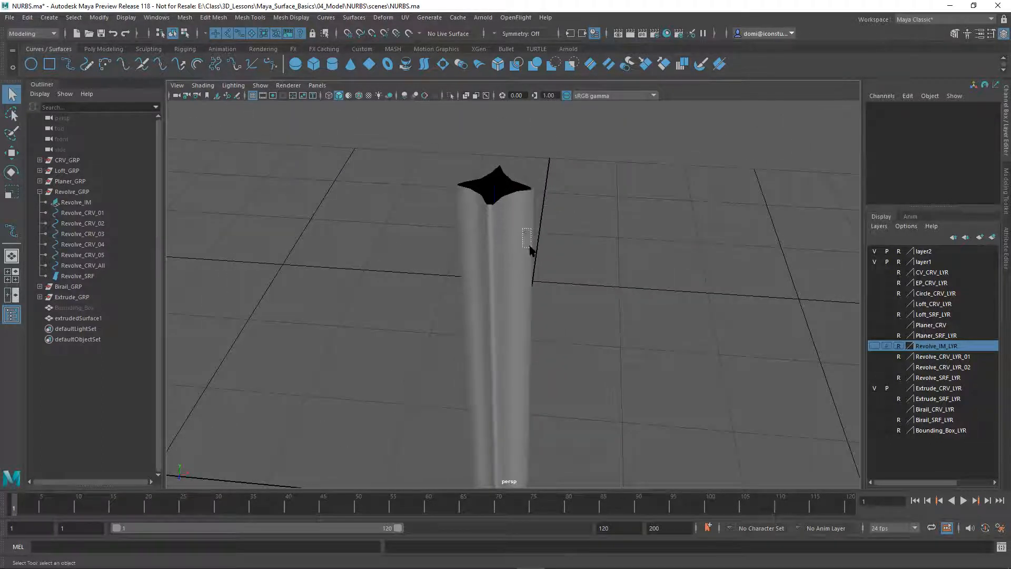
{"action": "middle_click_drag", "start_coordinate": [587, 276], "coordinate": [604, 219], "text": "alt"}
{"action": "right_click_drag", "start_coordinate": [604, 219], "coordinate": [451, 223], "text": "alt"}
{"action": "middle_click_drag", "start_coordinate": [451, 222], "coordinate": [419, 200], "text": "alt"}
{"action": "left_click_drag", "start_coordinate": [500, 214], "coordinate": [518, 198], "text": "alt"}
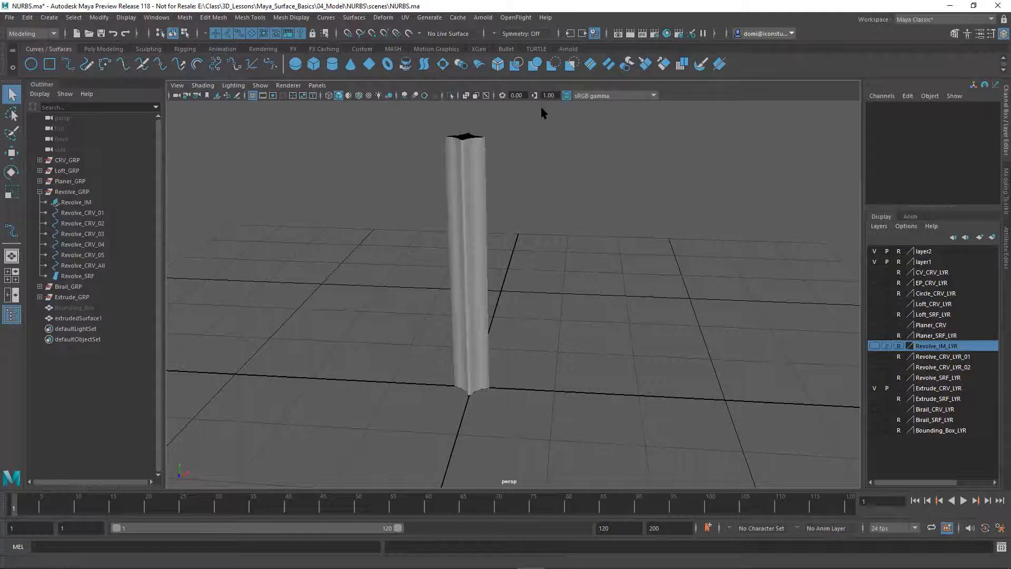
{"action": "left_click", "coordinate": [466, 96]}
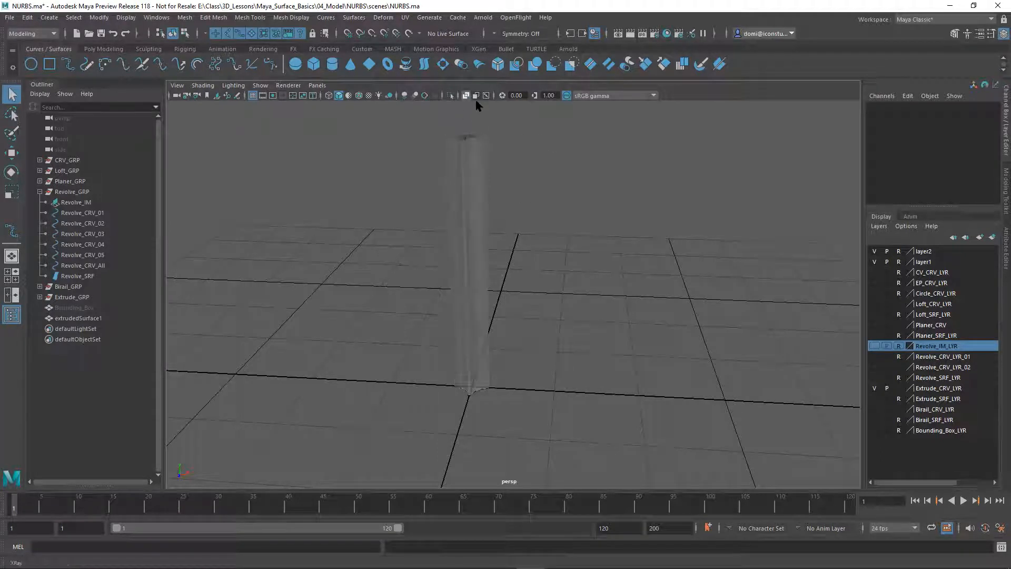
{"action": "key", "text": "space"}
{"action": "left_click", "coordinate": [466, 96]}
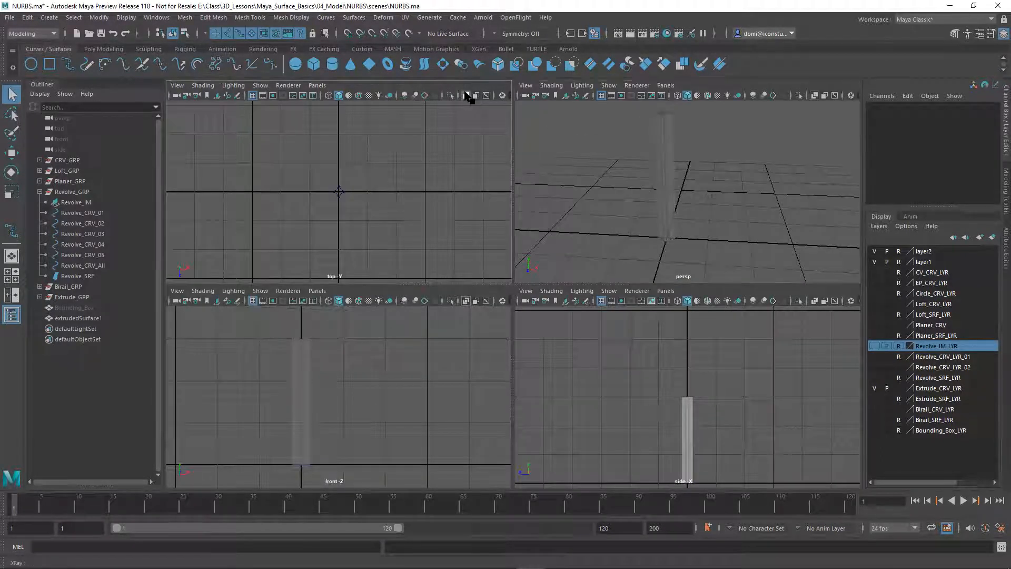
{"action": "left_click", "coordinate": [815, 95]}
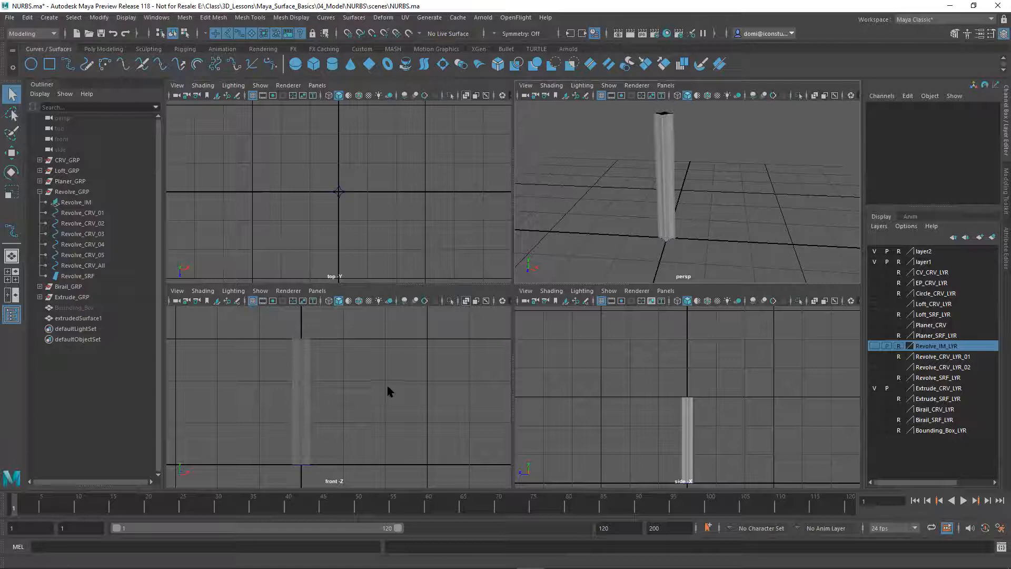
Step: In the front view, display the path curve's control vertices
{"action": "key", "text": "space"}
{"action": "middle_click_drag", "start_coordinate": [535, 298], "coordinate": [557, 284], "text": "alt"}
{"action": "right_click_drag", "start_coordinate": [591, 276], "coordinate": [647, 275], "text": "alt"}
{"action": "middle_click_drag", "start_coordinate": [650, 274], "coordinate": [704, 284], "text": "alt"}
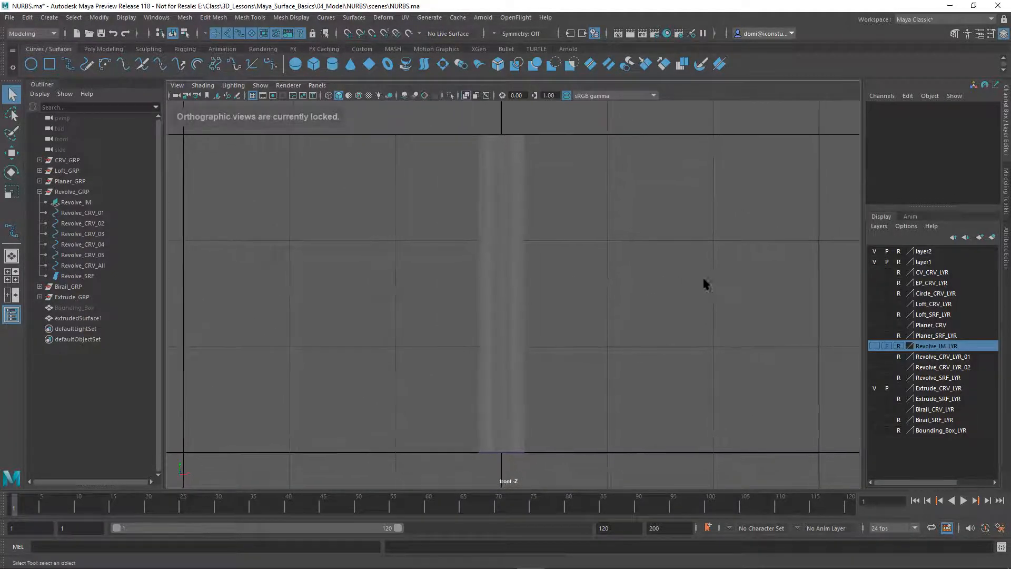
{"action": "right_click", "coordinate": [502, 291]}
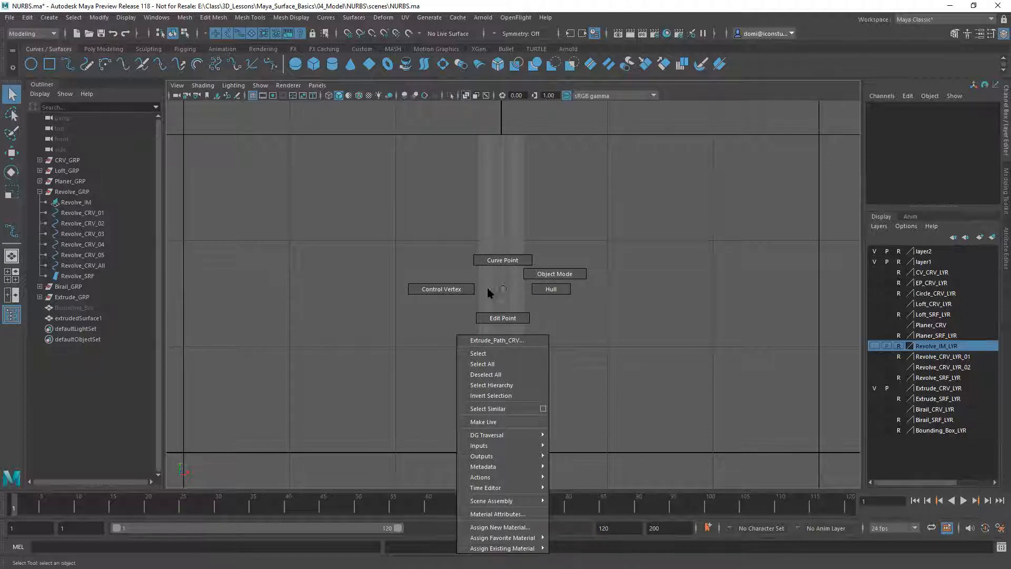
{"action": "left_click", "coordinate": [456, 292]}
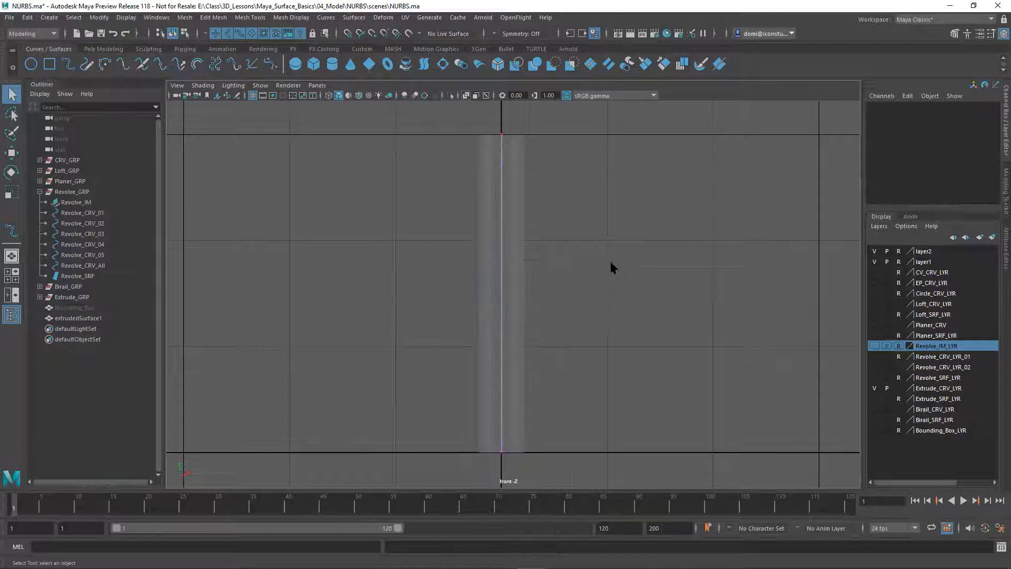
Step: With Soft Select on, move the path's control vertex below its top end about 1.6 units to the right
{"action": "left_click_drag", "start_coordinate": [509, 240], "coordinate": [519, 241]}
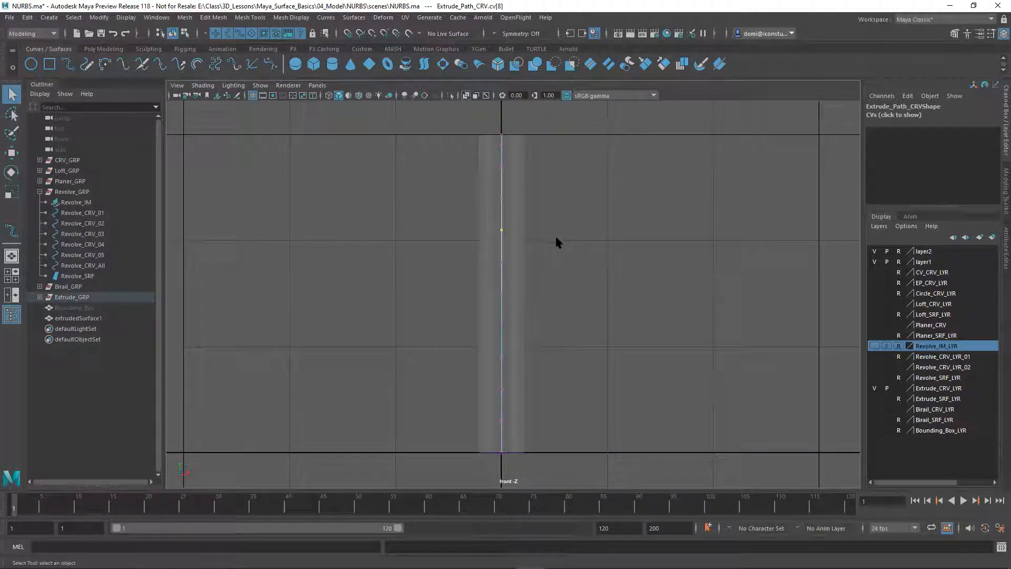
{"action": "key", "text": "b"}
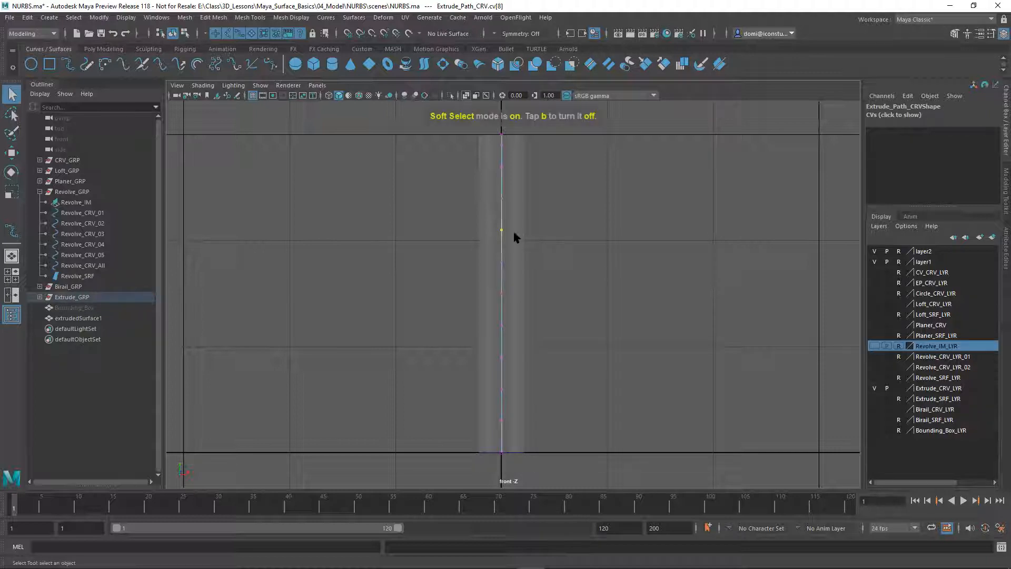
{"action": "middle_click_drag", "start_coordinate": [501, 240], "coordinate": [552, 220]}
{"action": "key", "text": "w"}
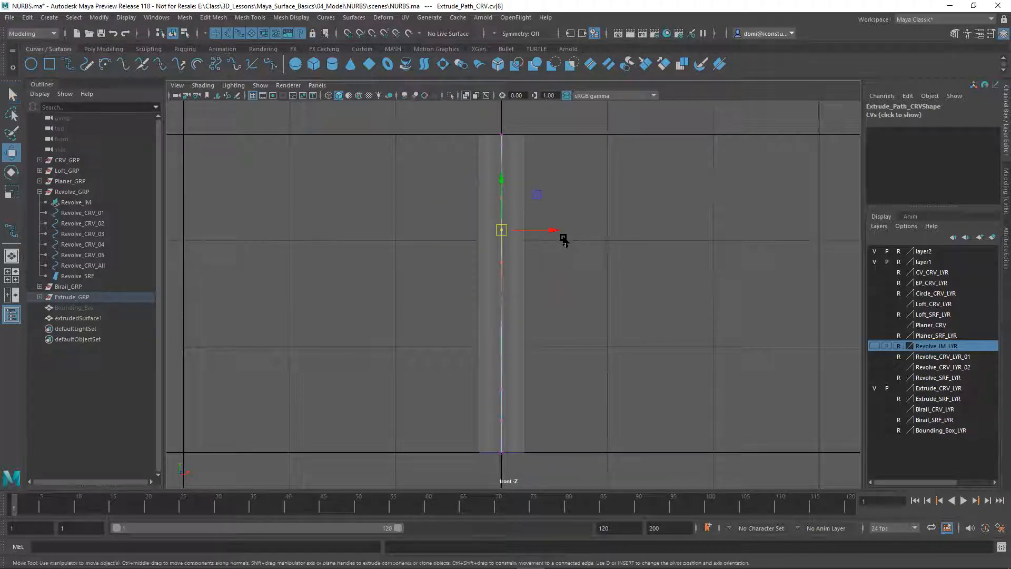
{"action": "left_click_drag", "start_coordinate": [557, 232], "coordinate": [608, 232]}
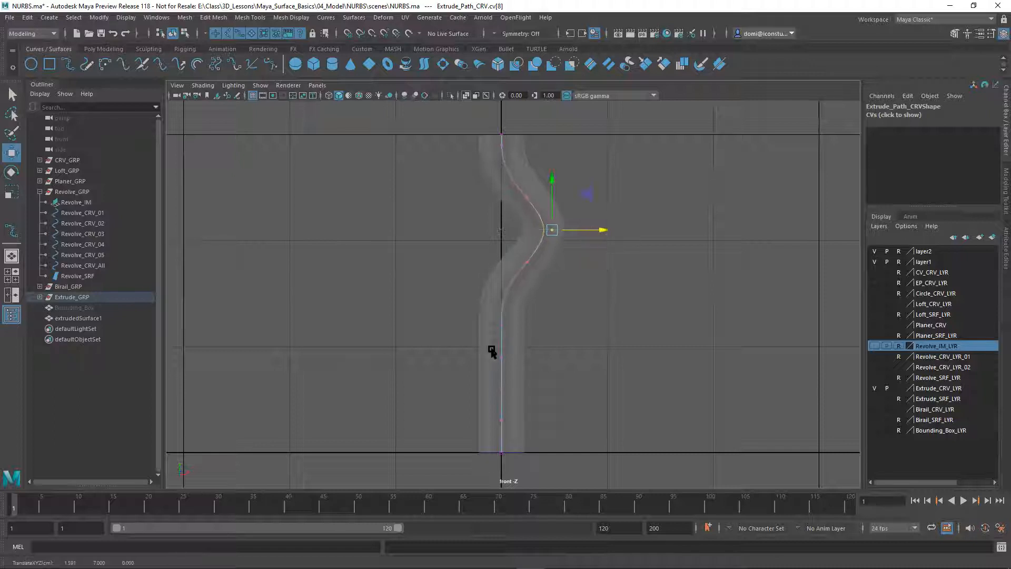
Step: Bend the extrusion path into a wave by moving its middle control vertices to the left and the lower ones to the right
{"action": "left_click_drag", "start_coordinate": [457, 345], "coordinate": [548, 396]}
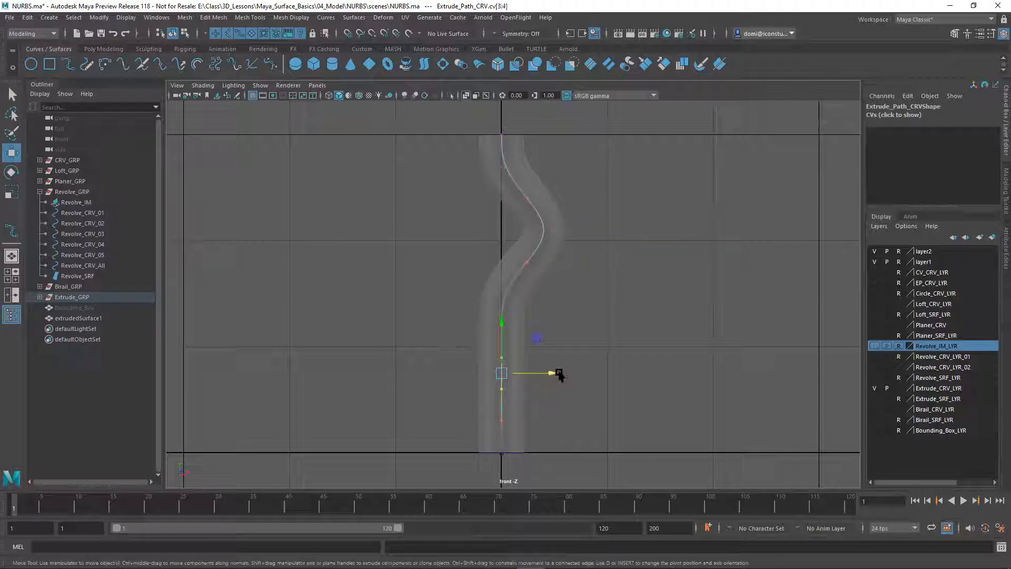
{"action": "left_click_drag", "start_coordinate": [465, 338], "coordinate": [539, 359]}
{"action": "left_click", "coordinate": [599, 295]}
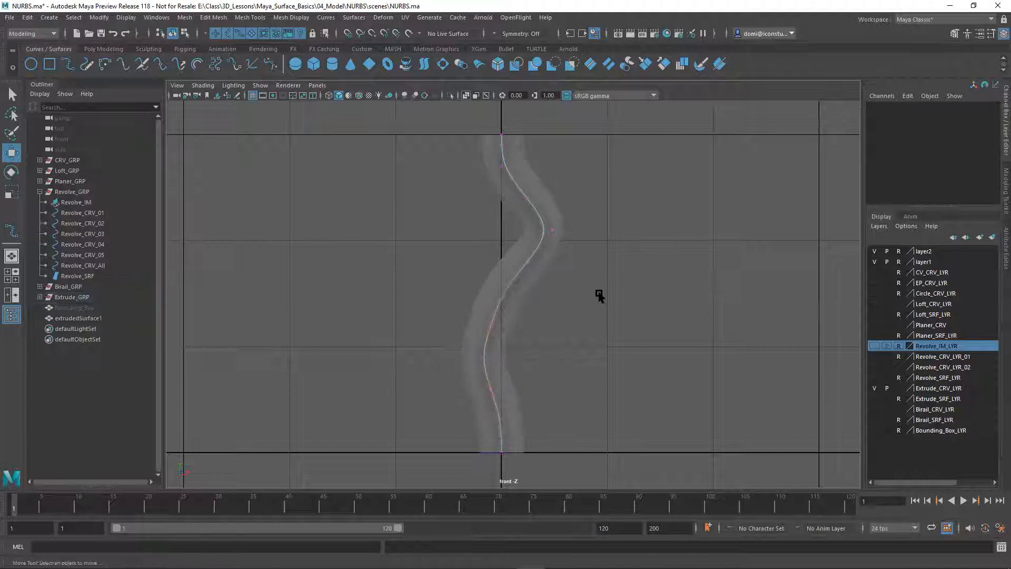
{"action": "left_click", "coordinate": [503, 296]}
{"action": "left_click_drag", "start_coordinate": [513, 295], "coordinate": [468, 299]}
{"action": "left_click", "coordinate": [569, 272]}
{"action": "left_click_drag", "start_coordinate": [505, 254], "coordinate": [532, 291]}
{"action": "left_click_drag", "start_coordinate": [466, 379], "coordinate": [530, 378]}
Step: Examine the wavy star-shaped extrusion from several angles in the perspective view
{"action": "key", "text": "space"}
{"action": "key", "text": "space"}
{"action": "left_click_drag", "start_coordinate": [706, 221], "coordinate": [594, 248], "text": "alt"}
{"action": "middle_click_drag", "start_coordinate": [594, 247], "coordinate": [632, 254], "text": "alt"}
{"action": "mouse_move", "coordinate": [632, 255]}
{"action": "left_mouse_down", "text": "alt"}
{"action": "mouse_move", "coordinate": [607, 243]}
{"action": "mouse_move", "coordinate": [626, 241]}
{"action": "left_mouse_up", "text": "alt"}
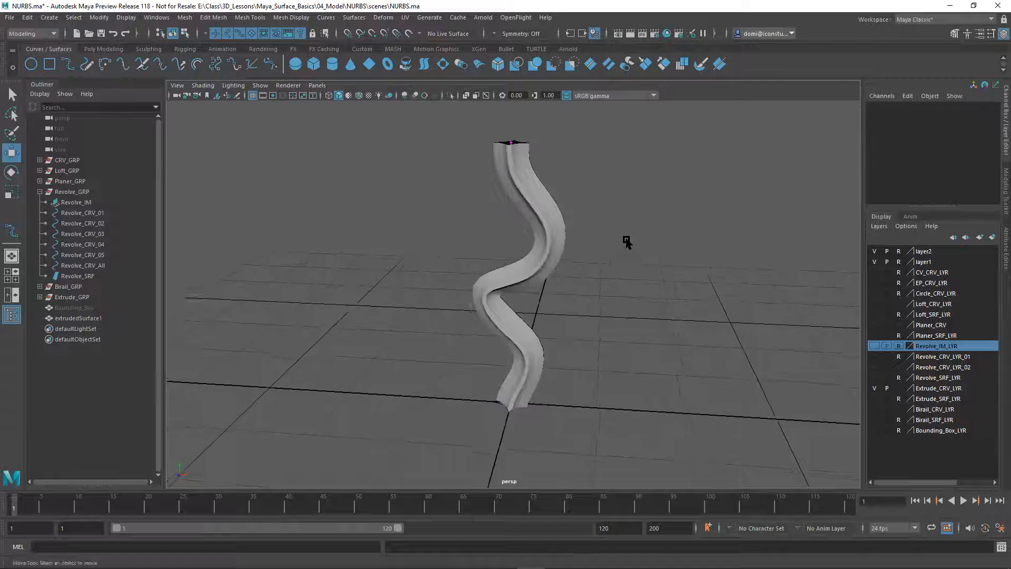
{"action": "middle_click_drag", "start_coordinate": [625, 241], "coordinate": [616, 246], "text": "alt"}
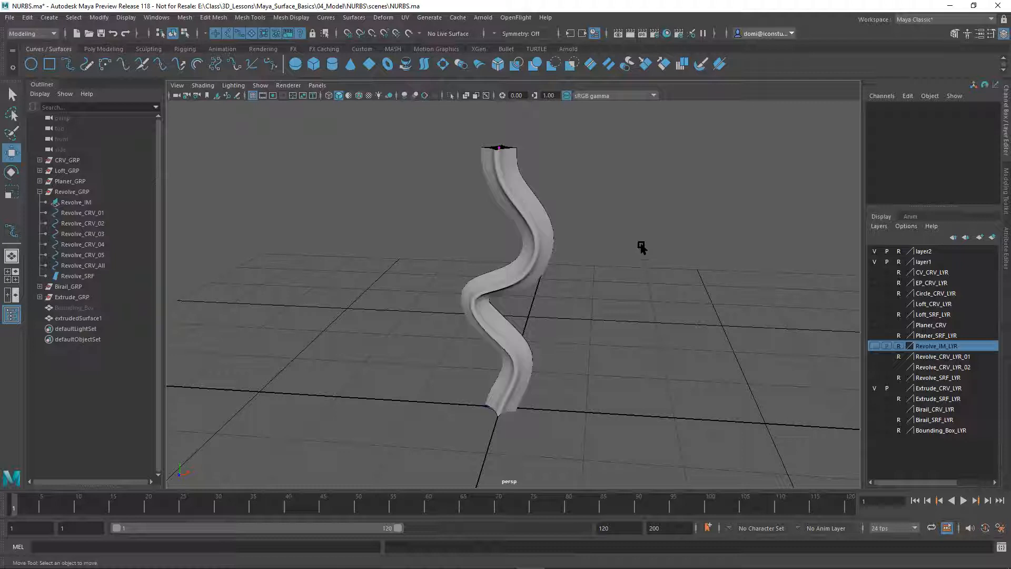
Step: Hide the Extrude_CRV_LYR layer and delete the star-shaped extruded surface
{"action": "left_click_drag", "start_coordinate": [614, 214], "coordinate": [556, 275]}
{"action": "left_click_drag", "start_coordinate": [654, 219], "coordinate": [532, 296]}
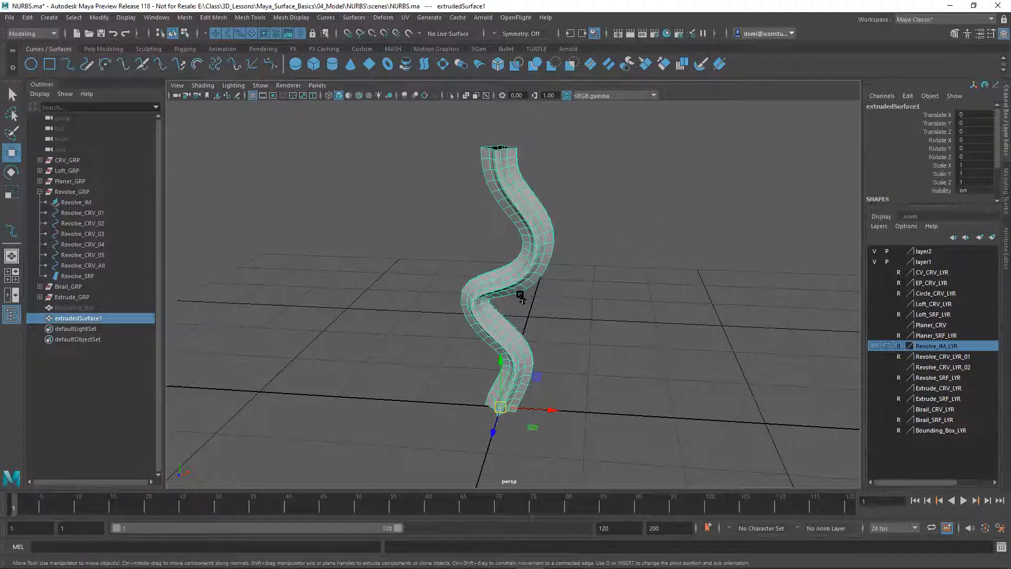
{"action": "key", "text": "Delete"}
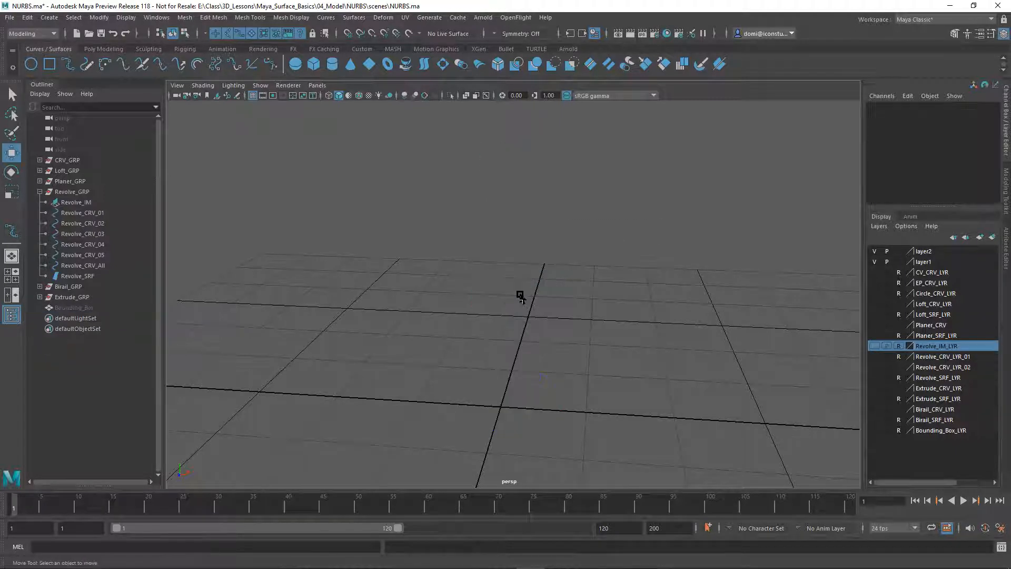
Step: Show the Birail_CRV_LYR layer and frame its two arch profiles and two straight rails in the perspective view
{"action": "left_click", "coordinate": [874, 409]}
{"action": "left_click_drag", "start_coordinate": [722, 351], "coordinate": [597, 315], "text": "alt"}
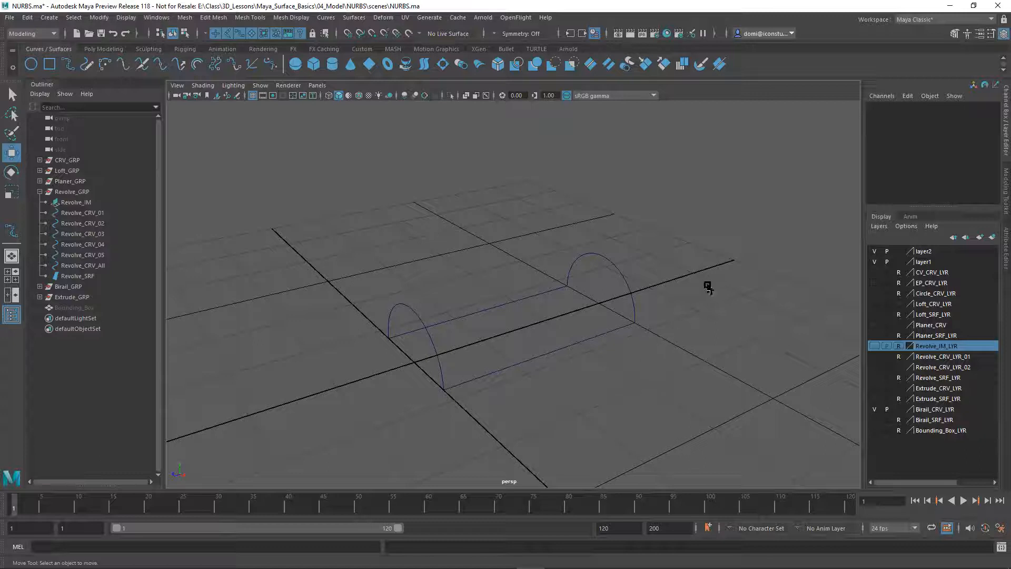
{"action": "key", "text": "space"}
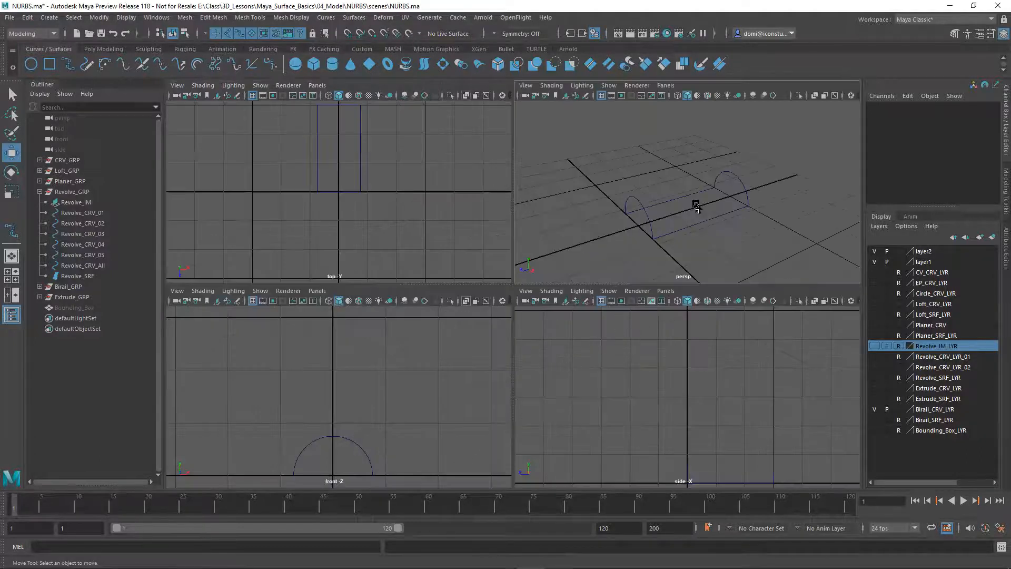
{"action": "key", "text": "space"}
{"action": "mouse_move", "coordinate": [544, 289]}
{"action": "left_mouse_down", "text": "alt"}
{"action": "mouse_move", "coordinate": [539, 300]}
{"action": "mouse_move", "coordinate": [560, 296]}
{"action": "mouse_move", "coordinate": [529, 296]}
{"action": "mouse_move", "coordinate": [607, 278]}
{"action": "mouse_move", "coordinate": [594, 244]}
{"action": "mouse_move", "coordinate": [553, 298]}
{"action": "left_mouse_up", "text": "alt"}
{"action": "left_click", "coordinate": [435, 349]}
{"action": "left_click", "coordinate": [653, 289]}
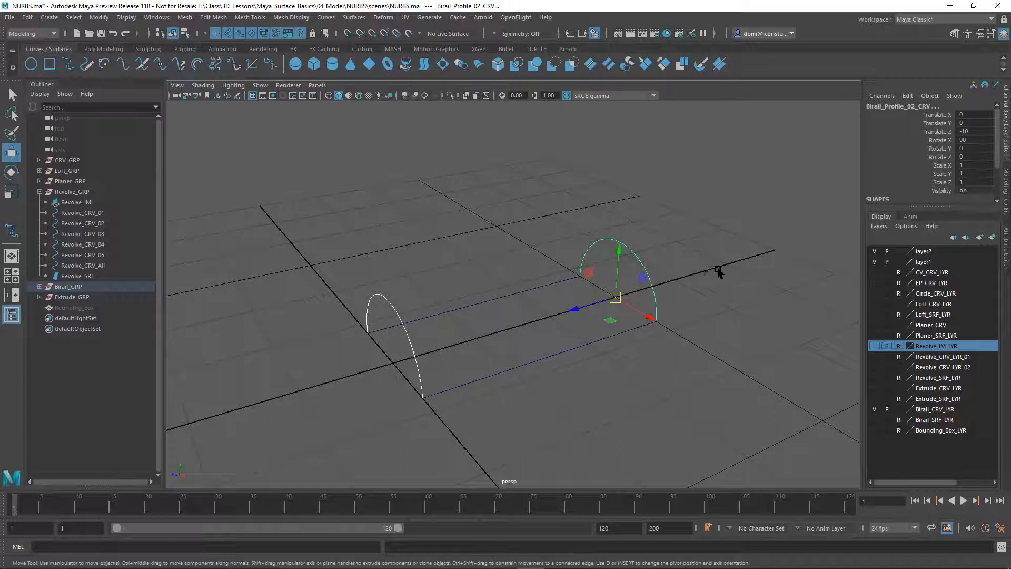
{"action": "key", "text": "q"}
{"action": "left_click", "coordinate": [582, 334]}
{"action": "left_click", "coordinate": [603, 338]}
{"action": "left_click", "coordinate": [538, 325]}
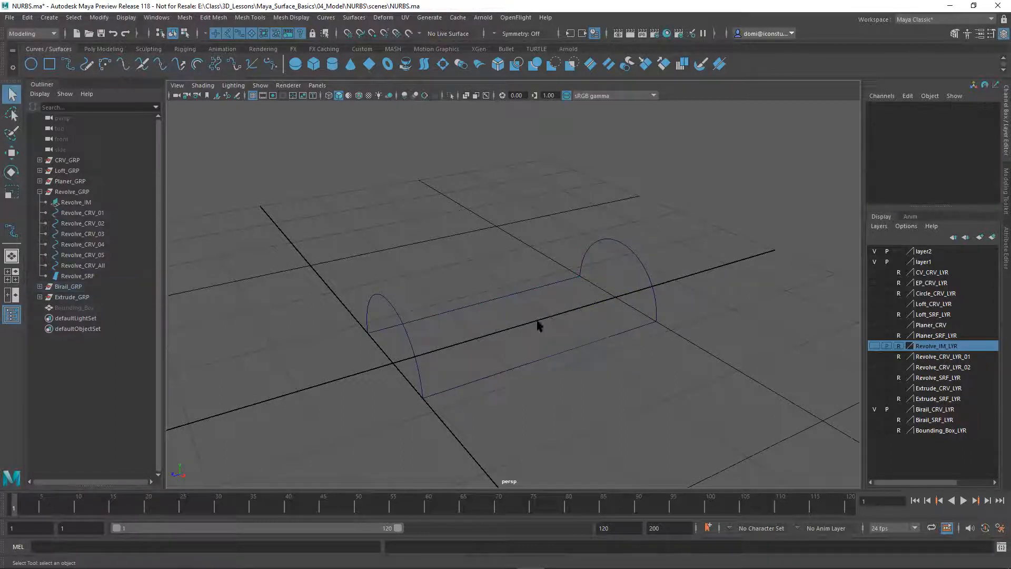
{"action": "left_click", "coordinate": [415, 356]}
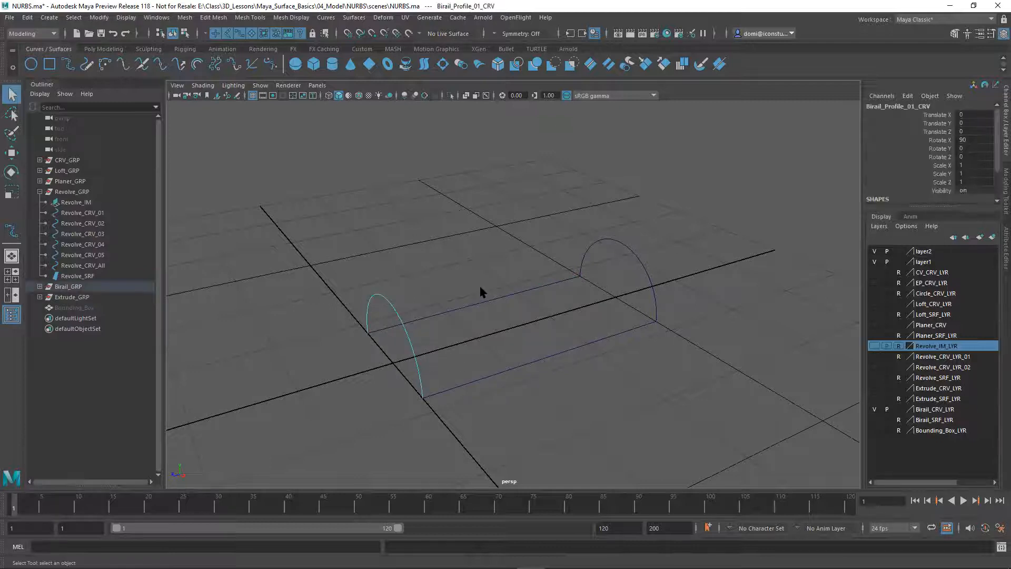
{"action": "left_click", "coordinate": [643, 285], "text": "shift"}
{"action": "left_click", "coordinate": [511, 295], "text": "shift"}
{"action": "left_click", "coordinate": [579, 346], "text": "shift"}
{"action": "left_click", "coordinate": [680, 365]}
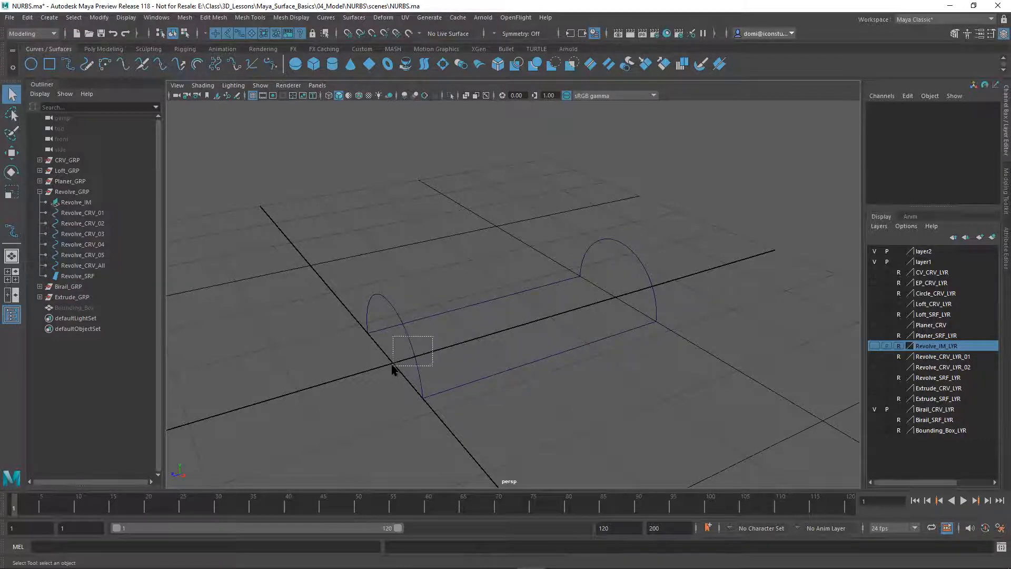
Step: Create a surface with the Birail 2 Tool from the two arch profile curves followed by the two straight path curves
{"action": "left_click_drag", "start_coordinate": [393, 368], "coordinate": [393, 368]}
{"action": "left_click_drag", "start_coordinate": [676, 267], "coordinate": [638, 291], "text": "shift"}
{"action": "left_click", "coordinate": [482, 300], "text": "shift"}
{"action": "left_click_drag", "start_coordinate": [536, 370], "coordinate": [563, 392], "text": "shift"}
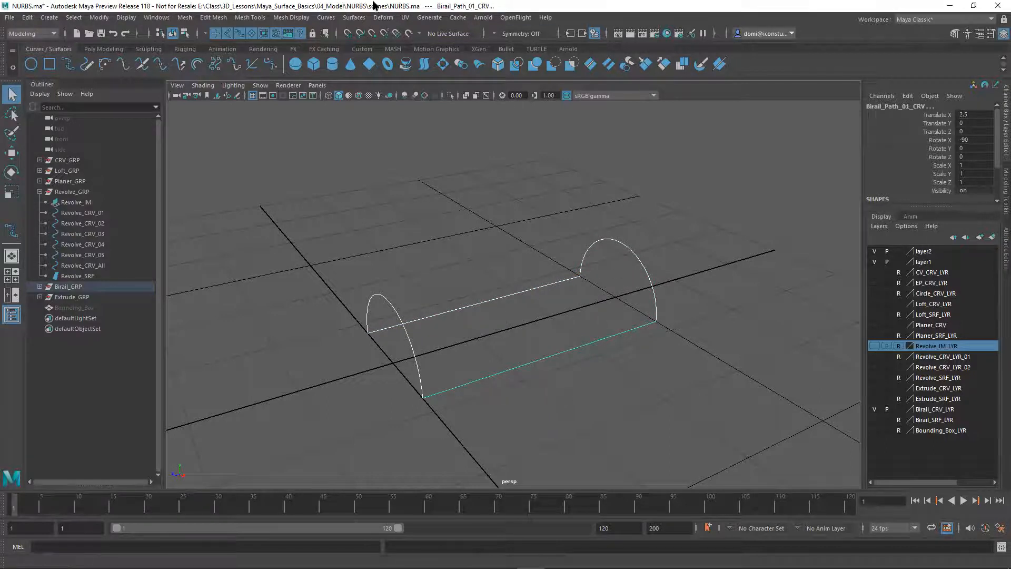
{"action": "left_click", "coordinate": [354, 18]}
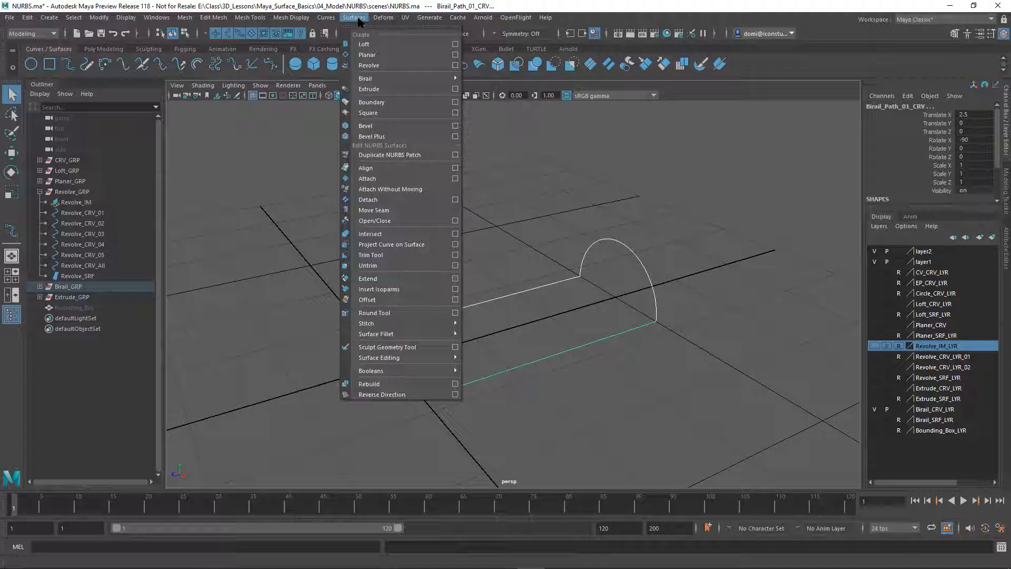
{"action": "mouse_move", "coordinate": [387, 82]}
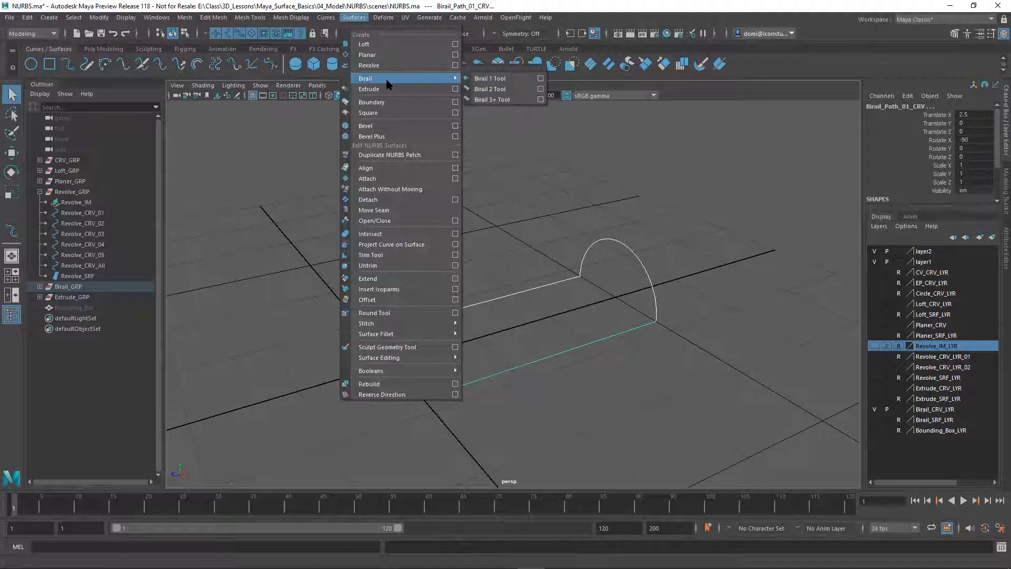
{"action": "left_click", "coordinate": [493, 90]}
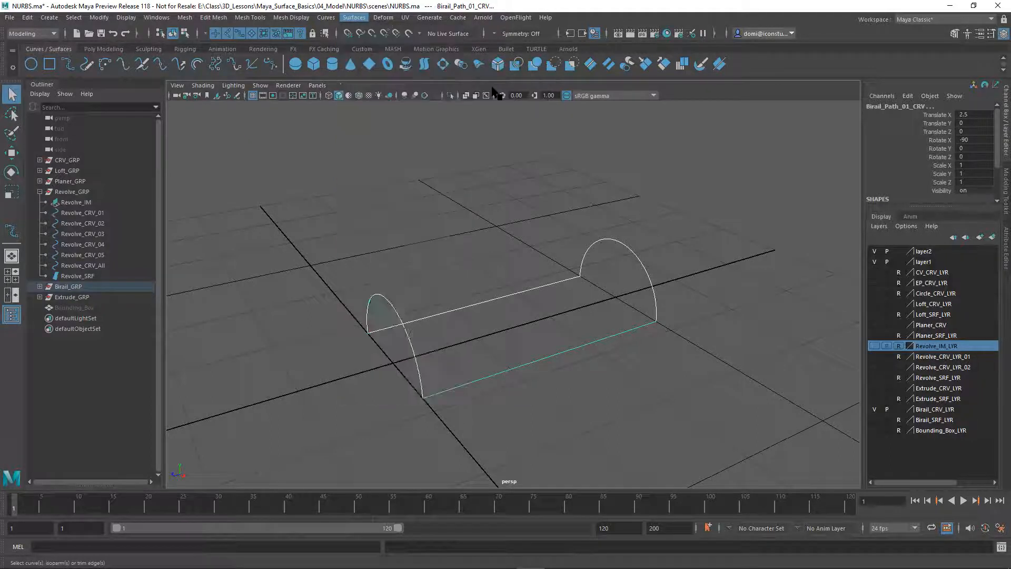
{"action": "mouse_move", "coordinate": [641, 194]}
{"action": "left_mouse_down", "text": "alt"}
{"action": "mouse_move", "coordinate": [654, 153]}
{"action": "mouse_move", "coordinate": [677, 149]}
{"action": "mouse_move", "coordinate": [661, 219]}
{"action": "mouse_move", "coordinate": [669, 234]}
{"action": "mouse_move", "coordinate": [677, 203]}
{"action": "mouse_move", "coordinate": [654, 198]}
{"action": "mouse_move", "coordinate": [695, 216]}
{"action": "mouse_move", "coordinate": [652, 302]}
{"action": "mouse_move", "coordinate": [616, 318]}
{"action": "mouse_move", "coordinate": [650, 308]}
{"action": "mouse_move", "coordinate": [642, 232]}
{"action": "mouse_move", "coordinate": [623, 323]}
{"action": "mouse_move", "coordinate": [611, 346]}
{"action": "mouse_move", "coordinate": [599, 344]}
{"action": "mouse_move", "coordinate": [634, 209]}
{"action": "mouse_move", "coordinate": [623, 322]}
{"action": "mouse_move", "coordinate": [607, 343]}
{"action": "left_mouse_up", "text": "alt"}
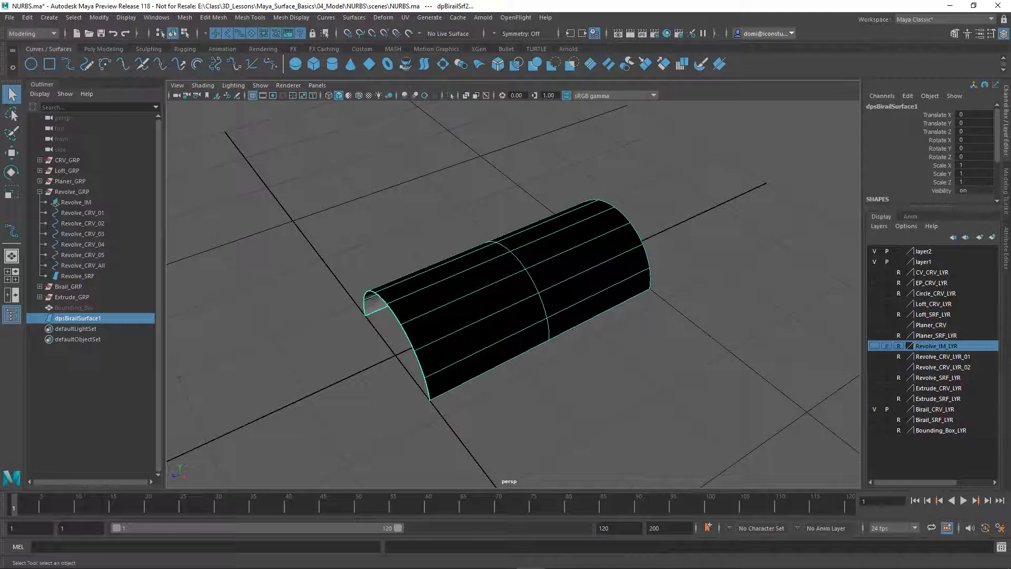
Step: Reverse the direction of the birail surface so its outer side is shaded, and deselect it
{"action": "left_click", "coordinate": [353, 17]}
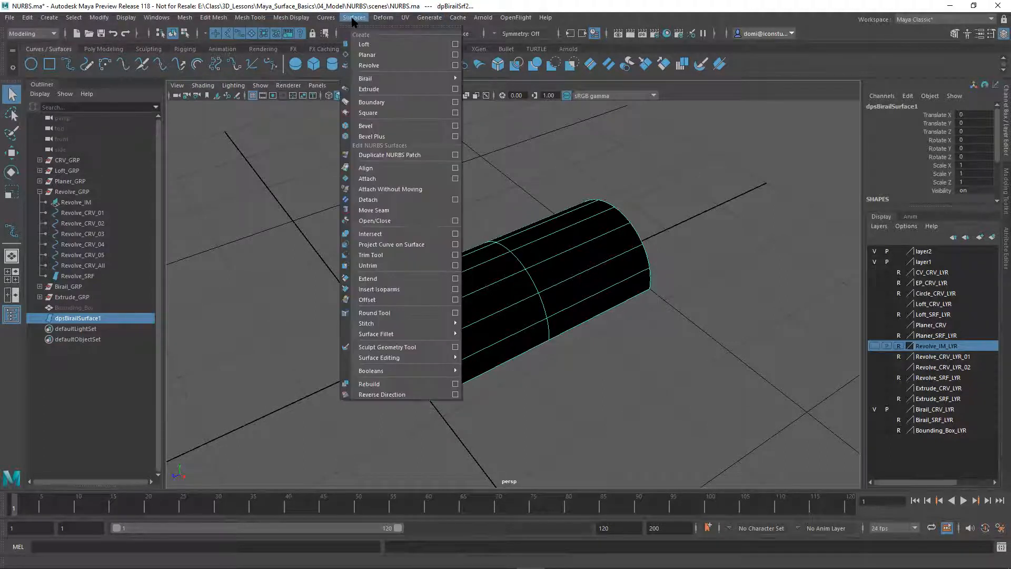
{"action": "left_click", "coordinate": [374, 395]}
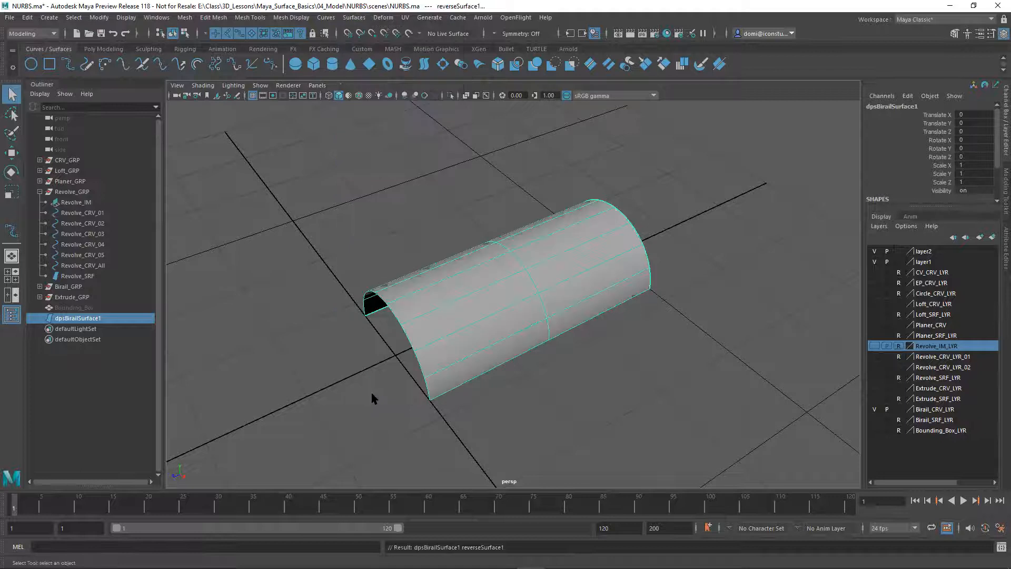
{"action": "left_click", "coordinate": [601, 363]}
Step: Turn on Two Sided Lighting so the inside of the birail surface is also lit
{"action": "left_click_drag", "start_coordinate": [614, 352], "coordinate": [605, 334], "text": "alt"}
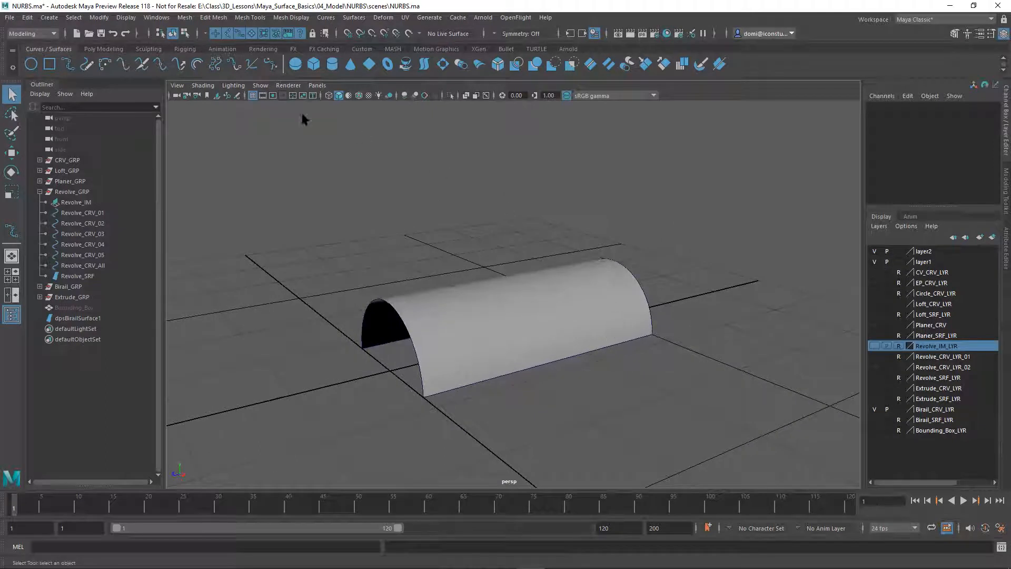
{"action": "left_click", "coordinate": [235, 86]}
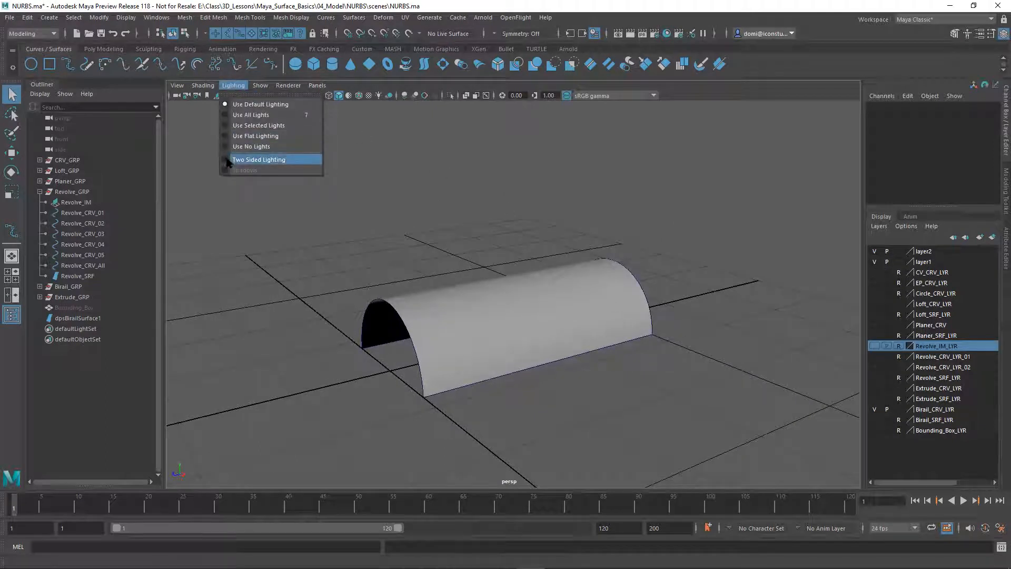
{"action": "left_click", "coordinate": [258, 160]}
{"action": "left_click_drag", "start_coordinate": [375, 219], "coordinate": [401, 230], "text": "alt"}
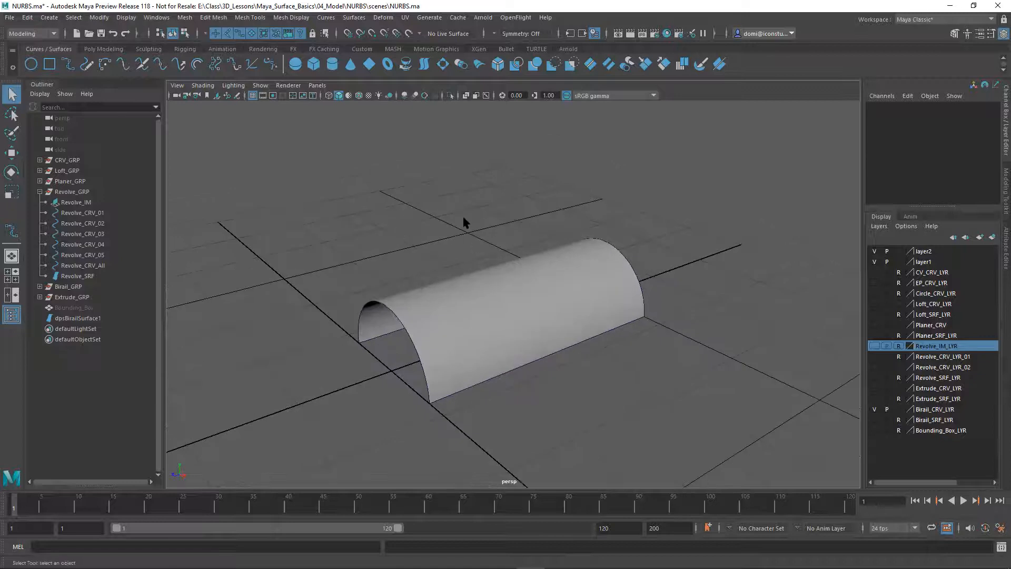
Step: Add the birail surface to a new display layer and set that layer to reference
{"action": "left_click", "coordinate": [558, 294]}
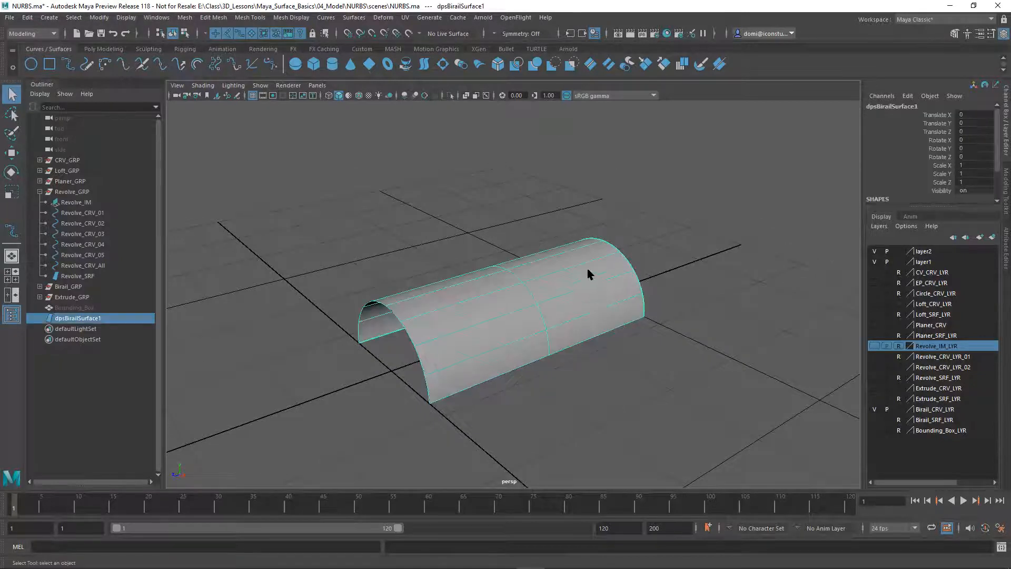
{"action": "left_click", "coordinate": [991, 237]}
{"action": "left_click", "coordinate": [898, 251]}
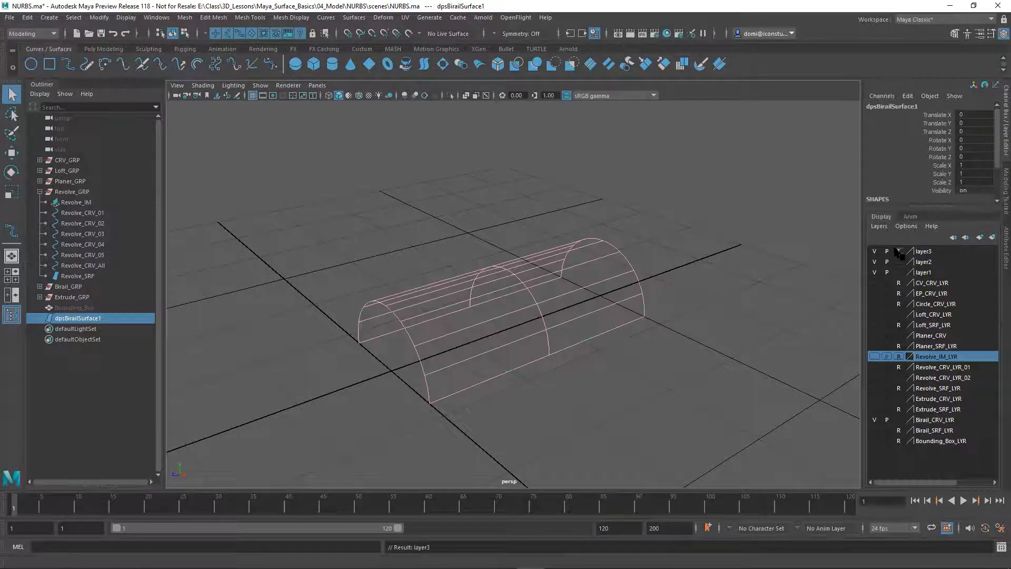
{"action": "left_click", "coordinate": [899, 251]}
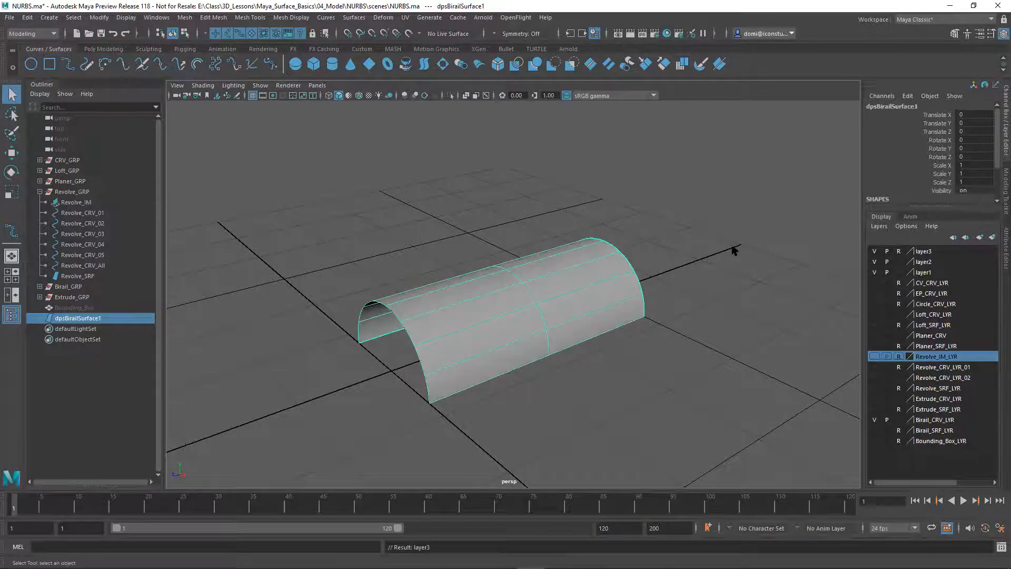
{"action": "left_click", "coordinate": [734, 251]}
Step: Display the control vertices of Birail_Path_01_CRV and move its inner vertices sideways to curve that edge of the surface
{"action": "left_click_drag", "start_coordinate": [609, 300], "coordinate": [515, 286], "text": "alt"}
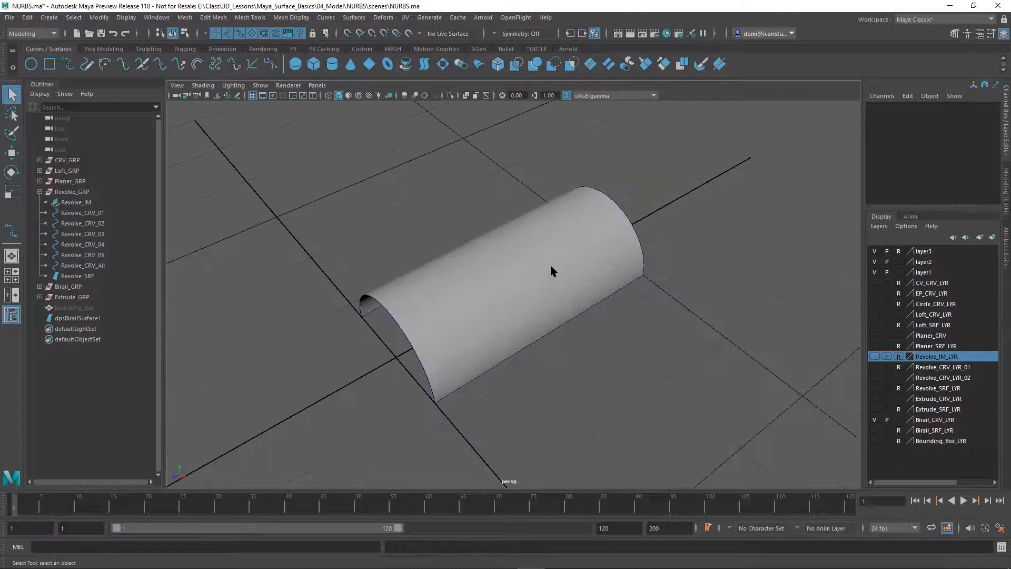
{"action": "left_click_drag", "start_coordinate": [594, 345], "coordinate": [638, 288], "text": "alt"}
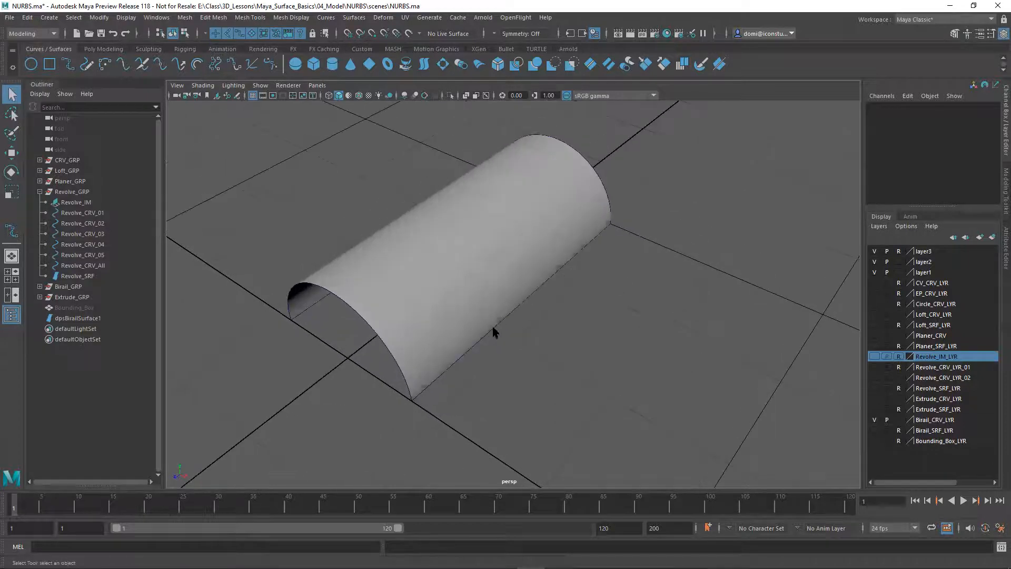
{"action": "right_click_drag", "start_coordinate": [493, 331], "coordinate": [429, 296]}
{"action": "left_click", "coordinate": [472, 347]}
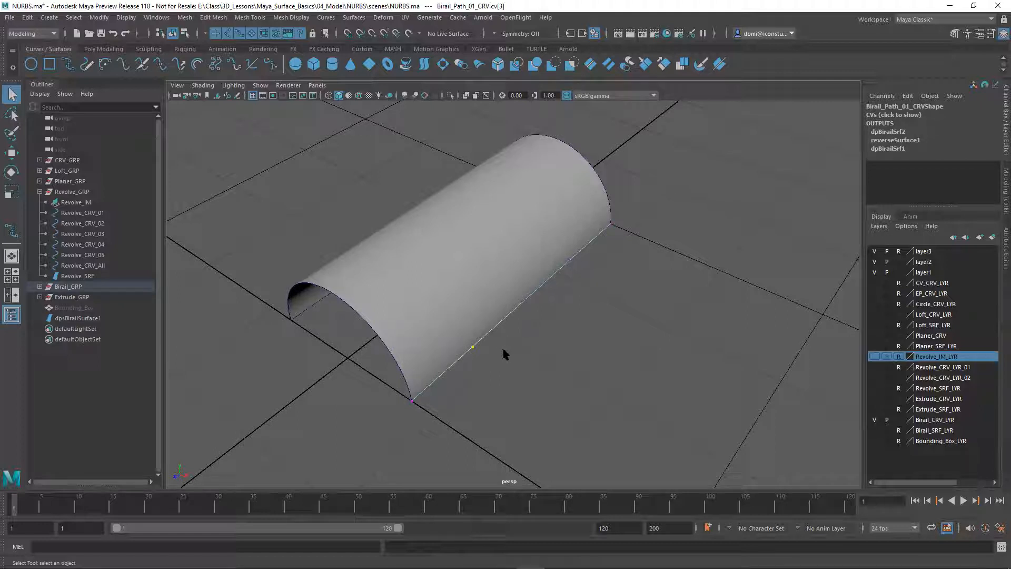
{"action": "key", "text": "w"}
{"action": "left_click_drag", "start_coordinate": [517, 377], "coordinate": [573, 418]}
{"action": "left_click_drag", "start_coordinate": [611, 354], "coordinate": [555, 327], "text": "alt"}
Step: Display the control vertices of Birail_Path_02_CRV and pull the inner vertex nearest the front profile outward
{"action": "right_click_drag", "start_coordinate": [557, 325], "coordinate": [511, 303]}
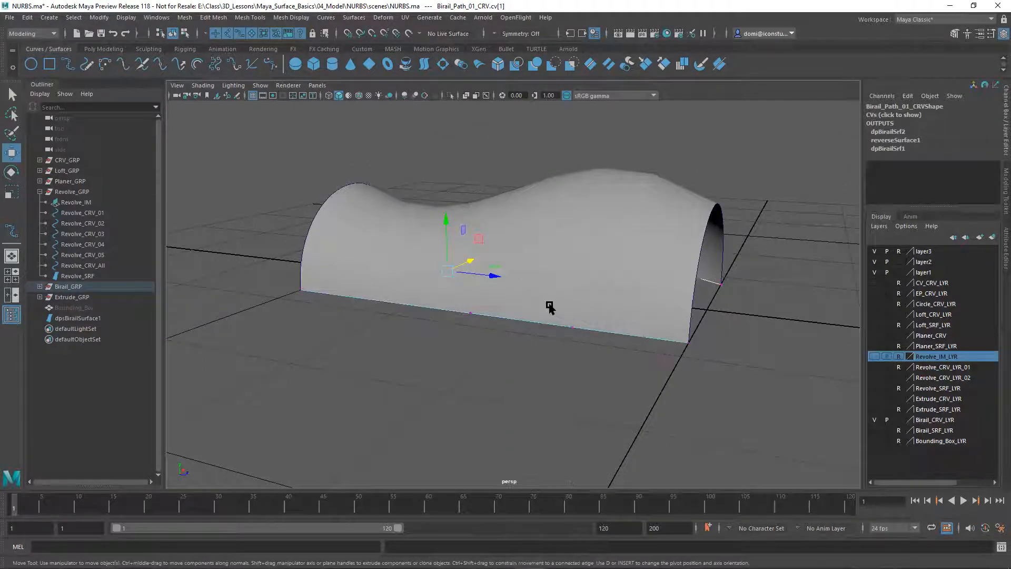
{"action": "left_click", "coordinate": [470, 313]}
{"action": "left_click_drag", "start_coordinate": [510, 313], "coordinate": [411, 343], "text": "alt"}
Step: Display the control vertices of Birail_Profile_01_CRV and lower one upper vertex on each side of its peak to form two dips
{"action": "right_click_drag", "start_coordinate": [510, 300], "coordinate": [453, 299]}
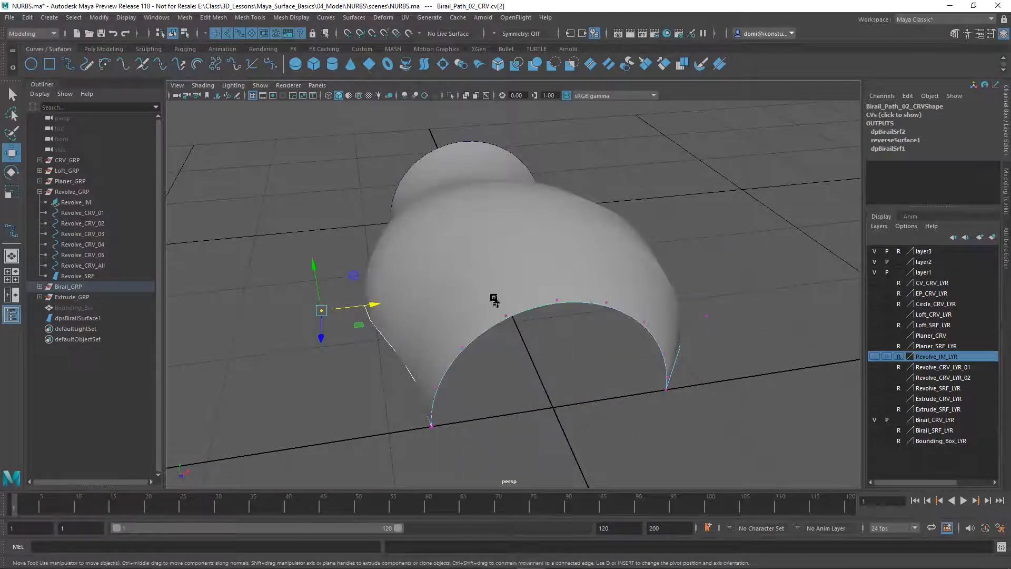
{"action": "left_click_drag", "start_coordinate": [496, 299], "coordinate": [519, 311], "text": "alt"}
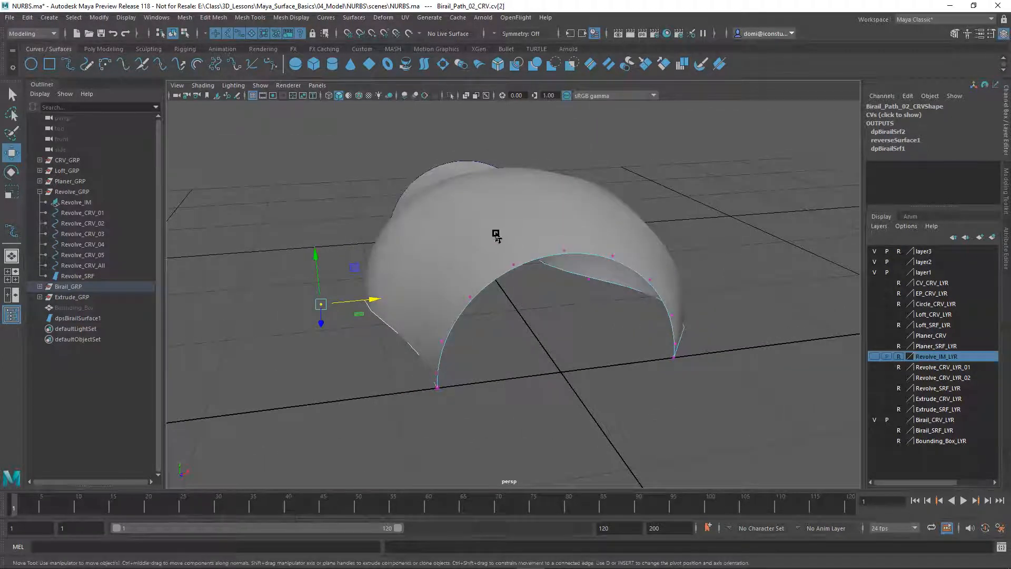
{"action": "left_click", "coordinate": [511, 271]}
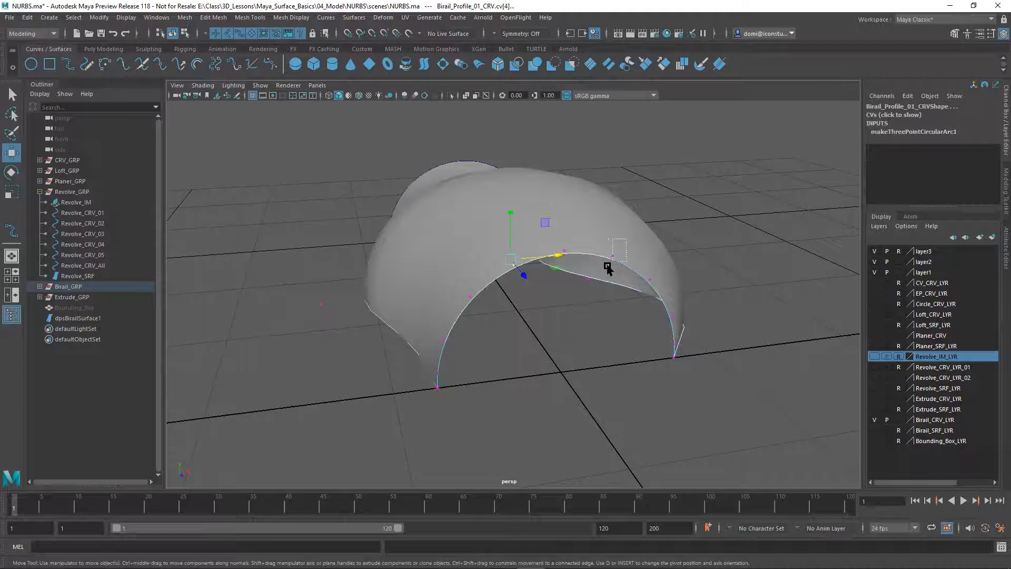
{"action": "left_click_drag", "start_coordinate": [511, 210], "coordinate": [514, 253]}
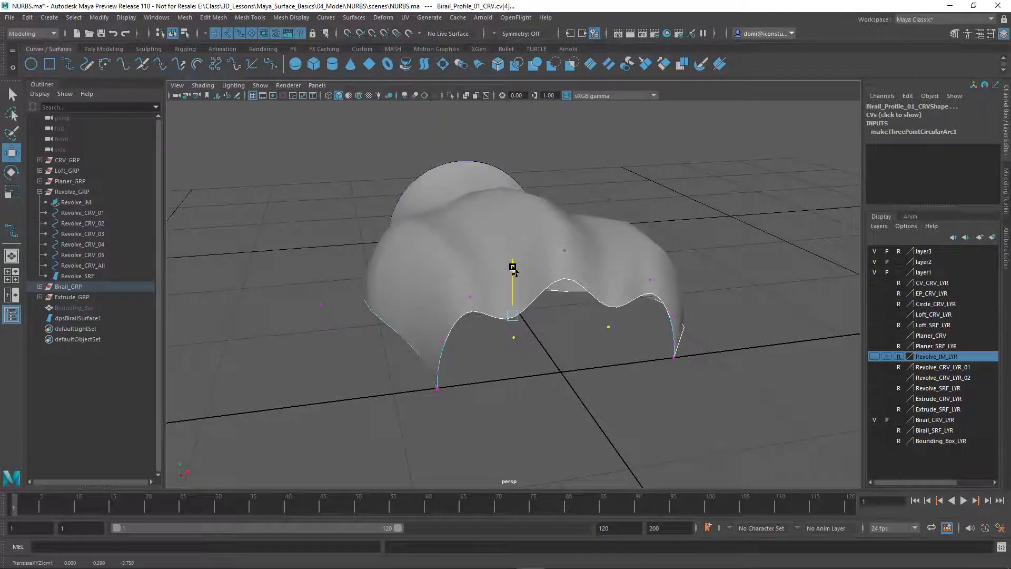
{"action": "mouse_move", "coordinate": [590, 359]}
{"action": "left_mouse_down", "text": "alt"}
{"action": "mouse_move", "coordinate": [542, 378]}
{"action": "mouse_move", "coordinate": [460, 378]}
{"action": "mouse_move", "coordinate": [388, 343]}
{"action": "mouse_move", "coordinate": [352, 348]}
{"action": "mouse_move", "coordinate": [510, 374]}
{"action": "mouse_move", "coordinate": [564, 354]}
{"action": "mouse_move", "coordinate": [467, 368]}
{"action": "mouse_move", "coordinate": [481, 350]}
{"action": "mouse_move", "coordinate": [466, 340]}
{"action": "mouse_move", "coordinate": [609, 339]}
{"action": "mouse_move", "coordinate": [632, 351]}
{"action": "mouse_move", "coordinate": [571, 388]}
{"action": "mouse_move", "coordinate": [408, 334]}
{"action": "mouse_move", "coordinate": [385, 355]}
{"action": "mouse_move", "coordinate": [498, 352]}
{"action": "mouse_move", "coordinate": [570, 365]}
{"action": "mouse_move", "coordinate": [574, 348]}
{"action": "left_mouse_up", "text": "alt"}
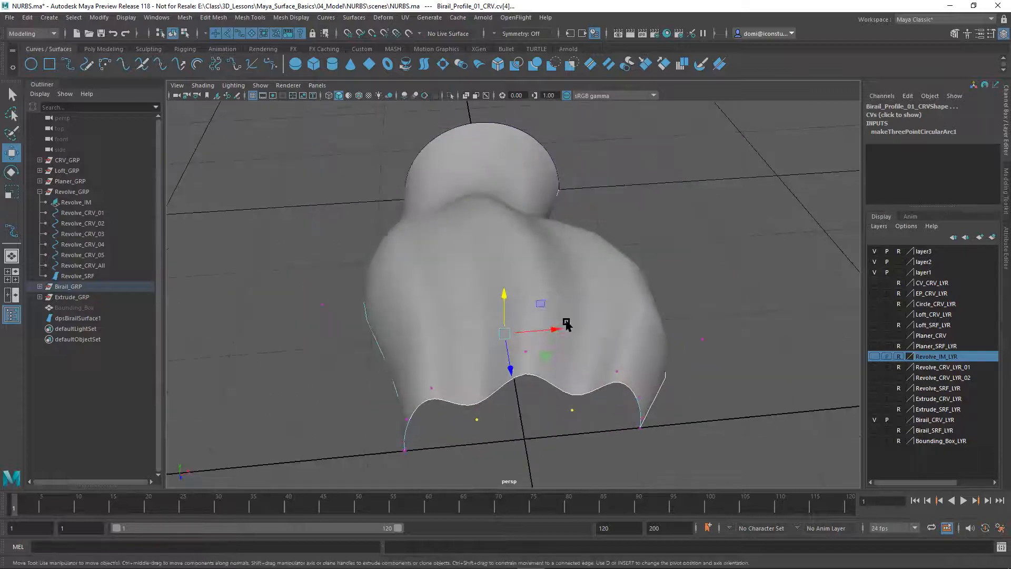
{"action": "left_click_drag", "start_coordinate": [558, 298], "coordinate": [645, 338], "text": "alt"}
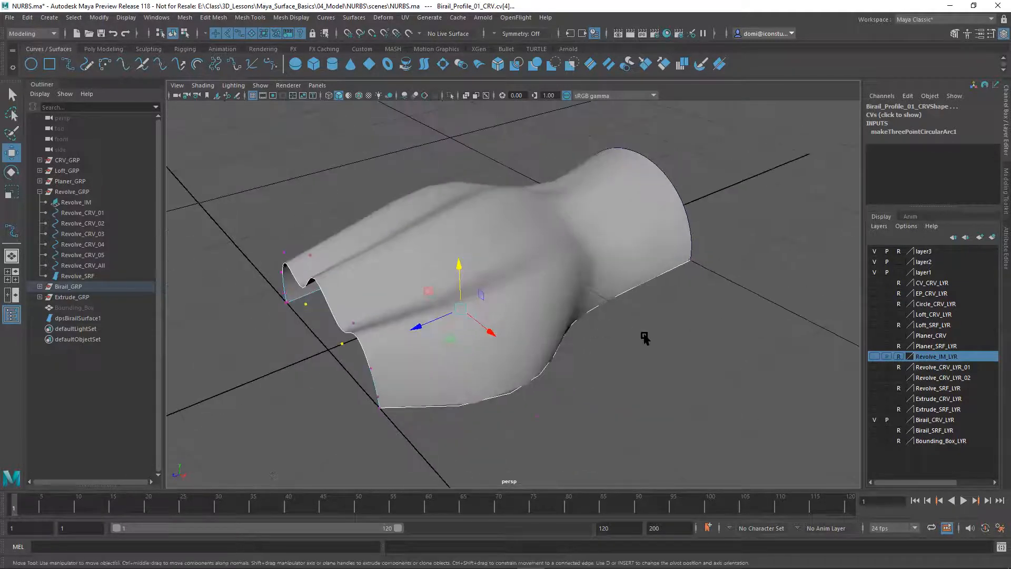
Step: Take the birail surface's layer3 out of reference mode to delete the surface, and hide Birail_CRV_LYR
{"action": "left_click", "coordinate": [697, 342]}
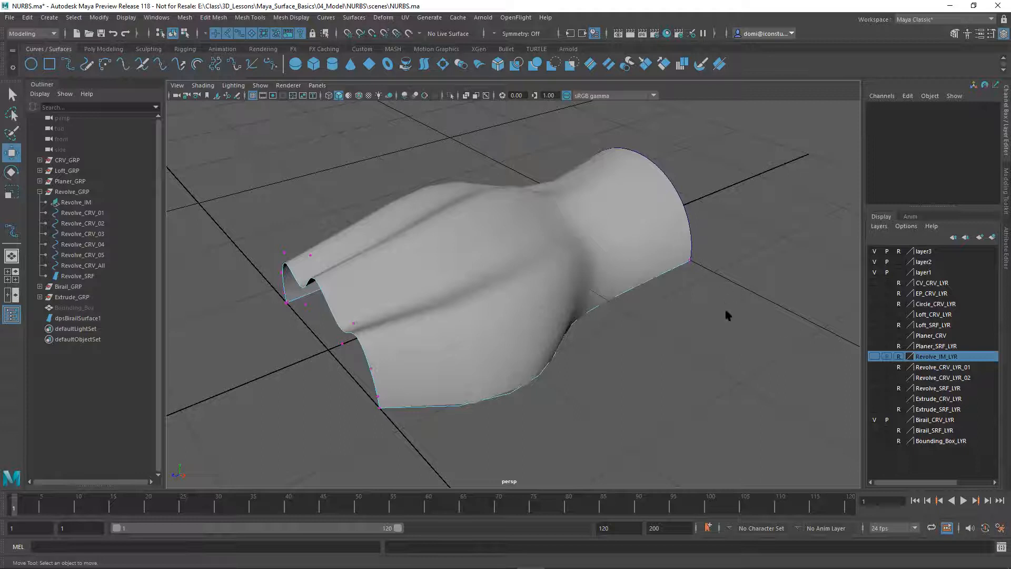
{"action": "left_click", "coordinate": [898, 251]}
{"action": "left_click", "coordinate": [657, 240]}
{"action": "key", "text": "Delete"}
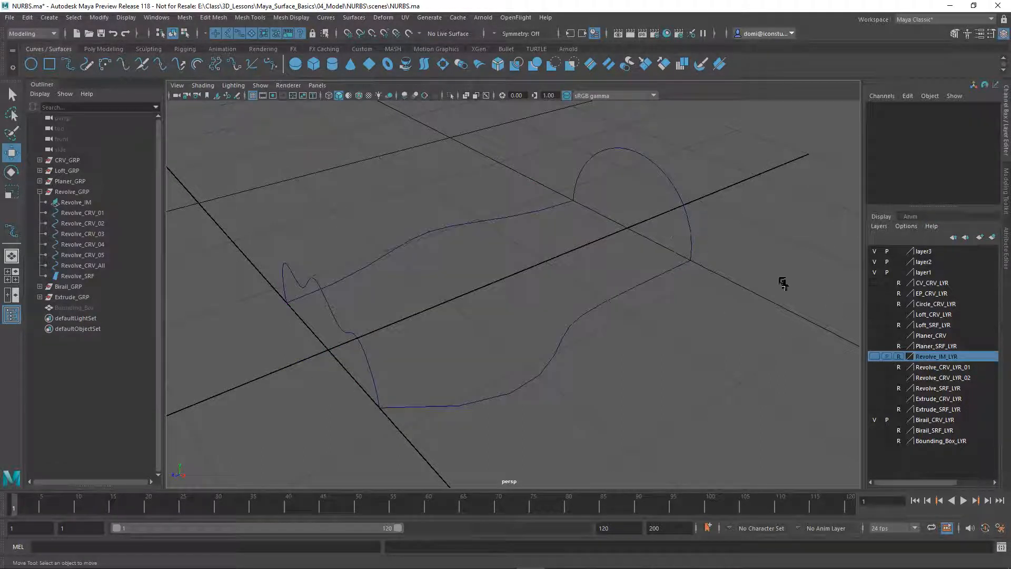
{"action": "left_click", "coordinate": [873, 420]}
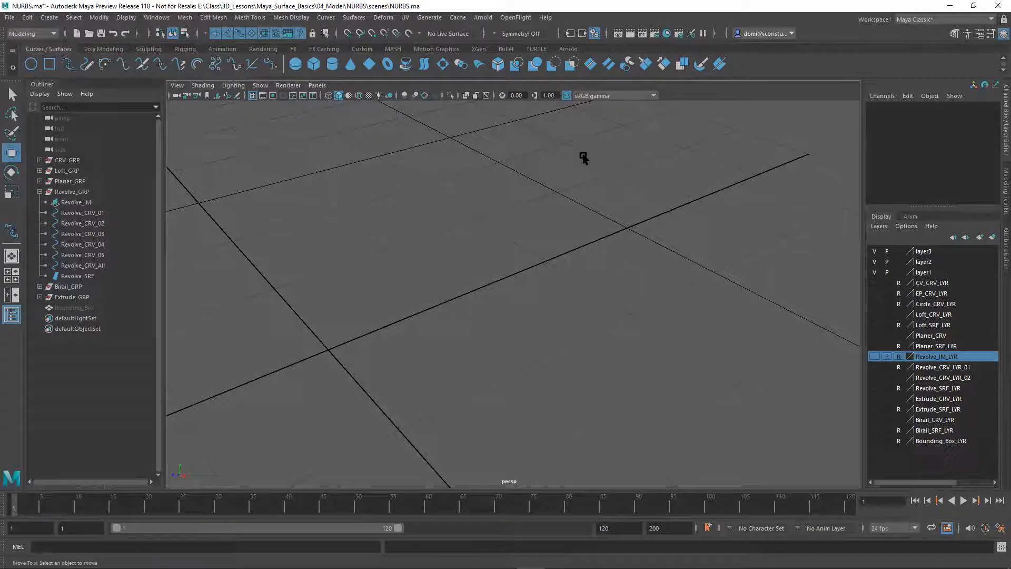
Step: Create a default NURBS sphere at the origin
{"action": "left_click", "coordinate": [296, 65]}
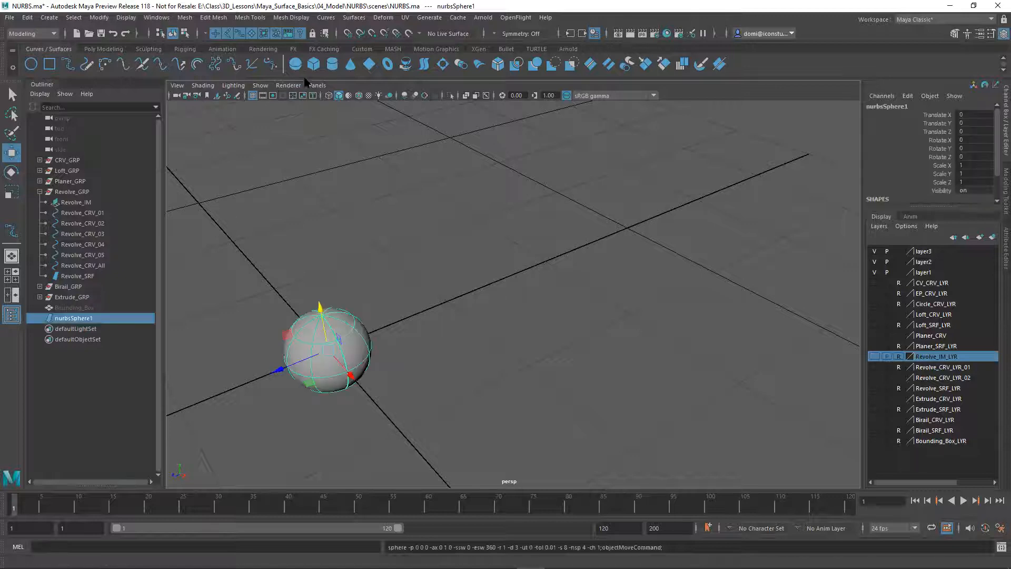
{"action": "left_click_drag", "start_coordinate": [437, 315], "coordinate": [605, 237], "text": "alt"}
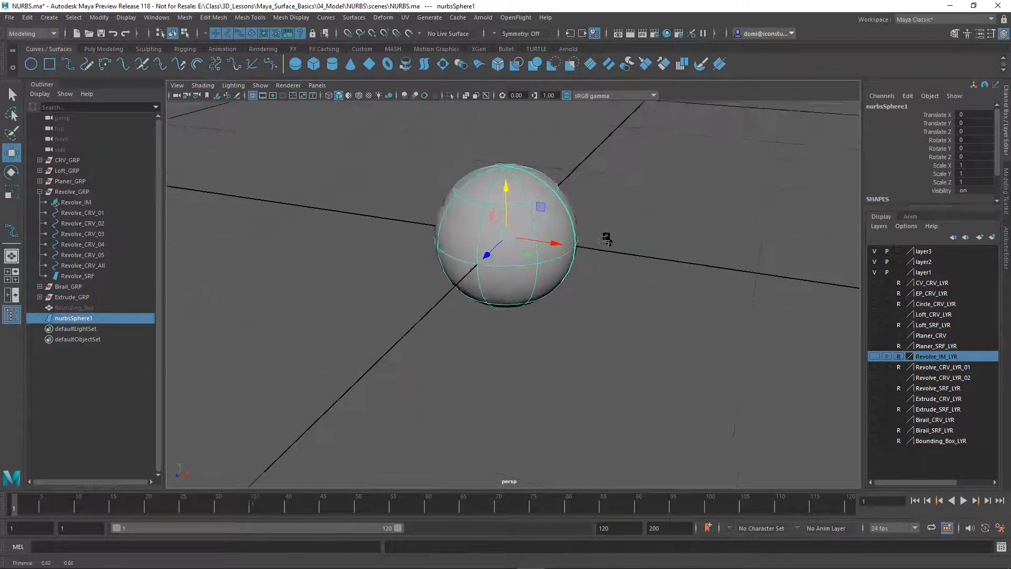
{"action": "middle_click_drag", "start_coordinate": [605, 237], "coordinate": [591, 266], "text": "alt"}
{"action": "right_click_drag", "start_coordinate": [665, 247], "coordinate": [670, 247], "text": "alt"}
{"action": "key", "text": "q"}
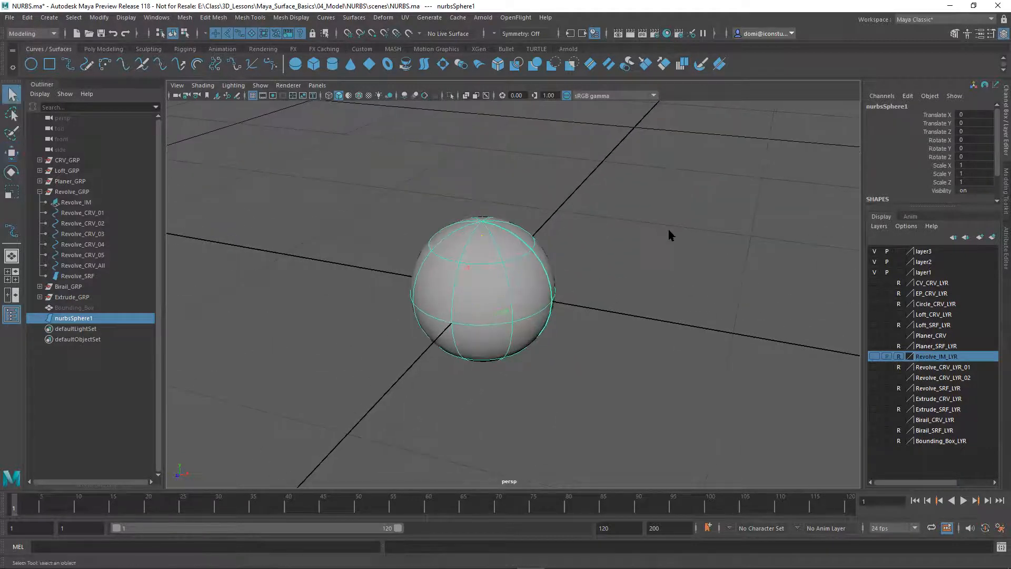
{"action": "right_click_drag", "start_coordinate": [476, 299], "coordinate": [616, 278], "text": "alt"}
{"action": "middle_click_drag", "start_coordinate": [614, 275], "coordinate": [641, 298], "text": "alt"}
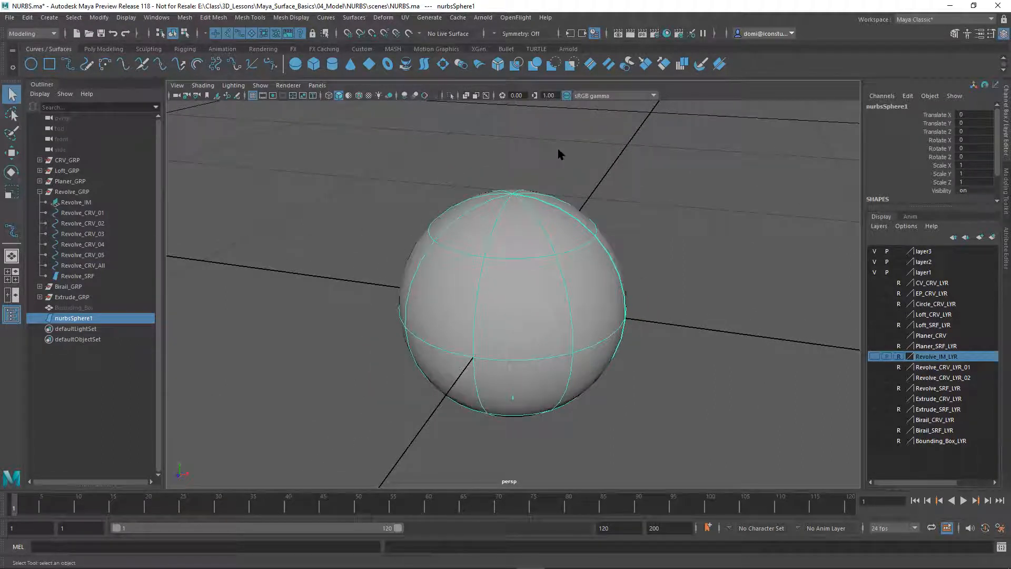
Step: Convert the NURBS sphere to polygons as quads, using the Count tessellation method with a count of 1000
{"action": "left_click", "coordinate": [98, 18]}
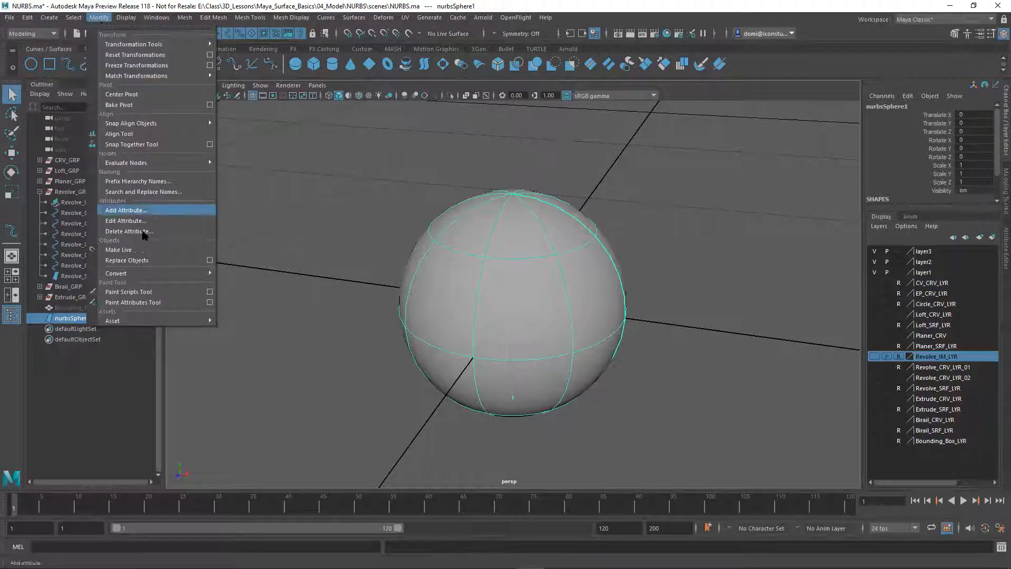
{"action": "mouse_move", "coordinate": [144, 275]}
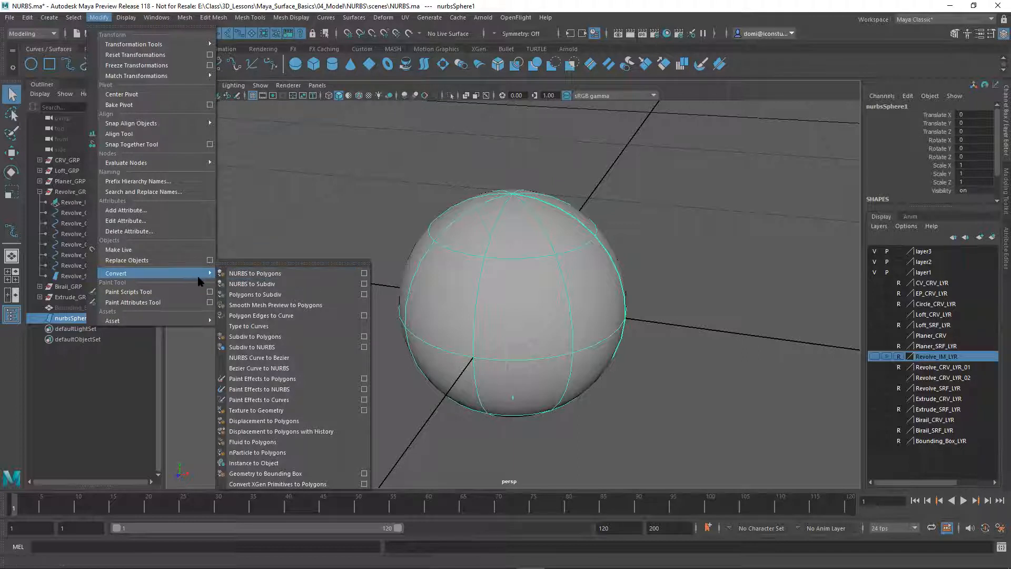
{"action": "left_click", "coordinate": [364, 274]}
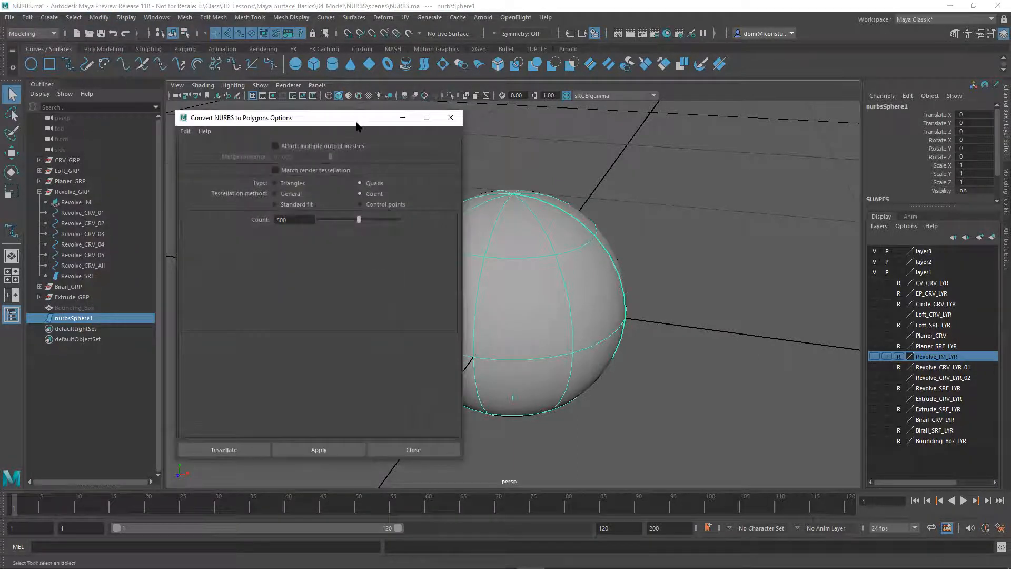
{"action": "left_click_drag", "start_coordinate": [352, 126], "coordinate": [282, 118]}
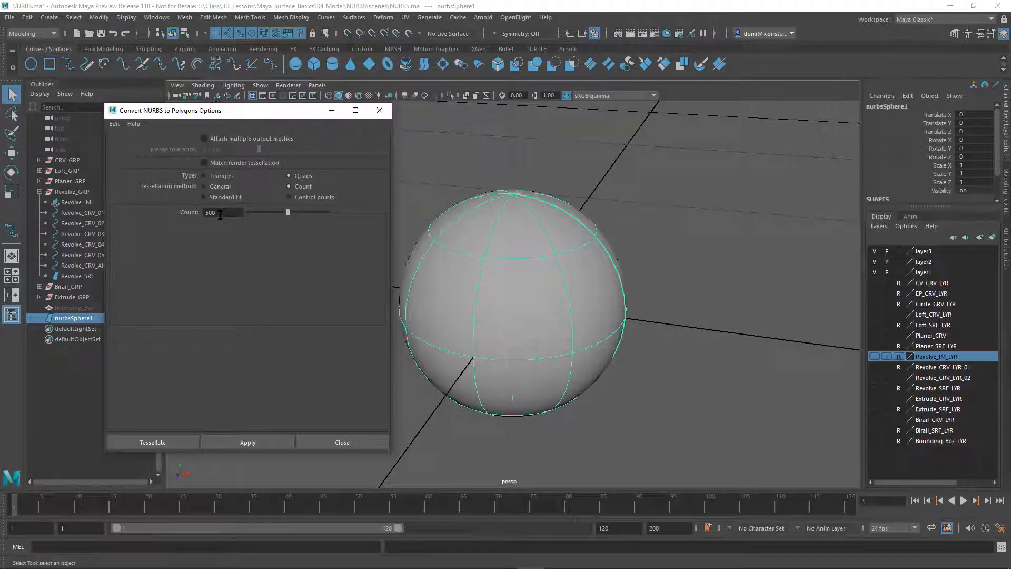
{"action": "double_click", "coordinate": [221, 212]}
{"action": "key", "text": "Return"}
{"action": "left_click", "coordinate": [255, 441]}
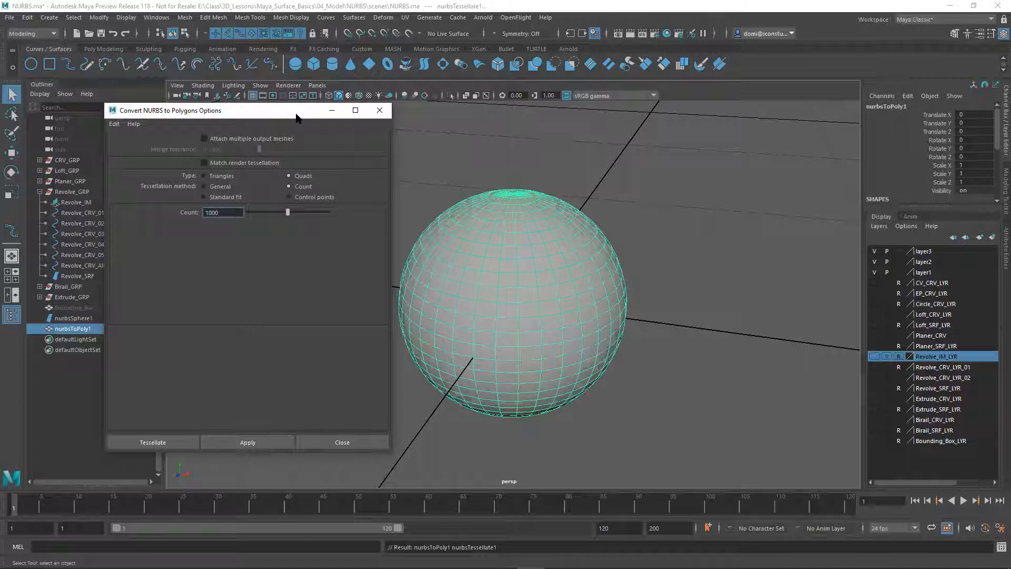
{"action": "left_click_drag", "start_coordinate": [296, 117], "coordinate": [805, 78]}
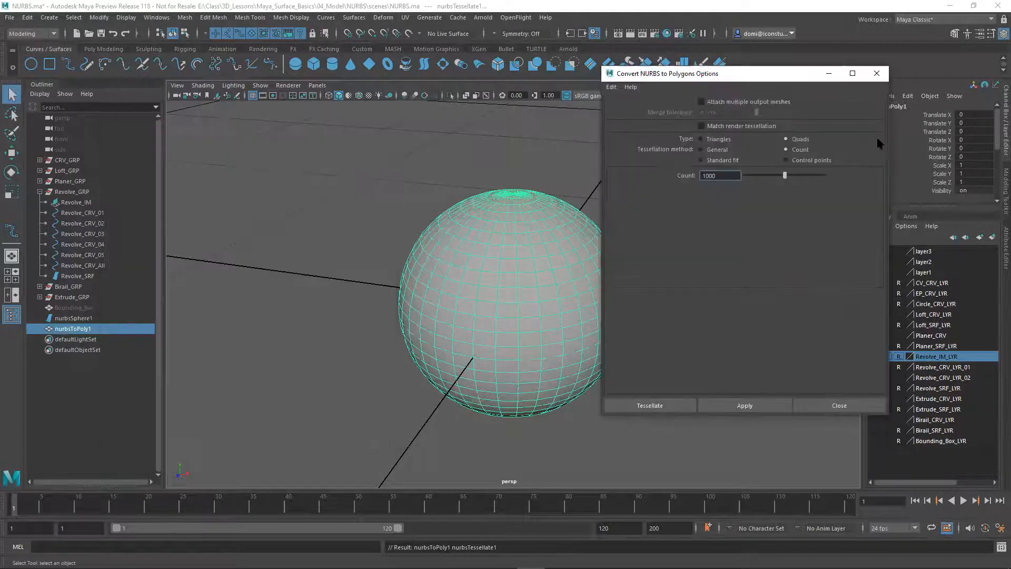
{"action": "left_click", "coordinate": [839, 406]}
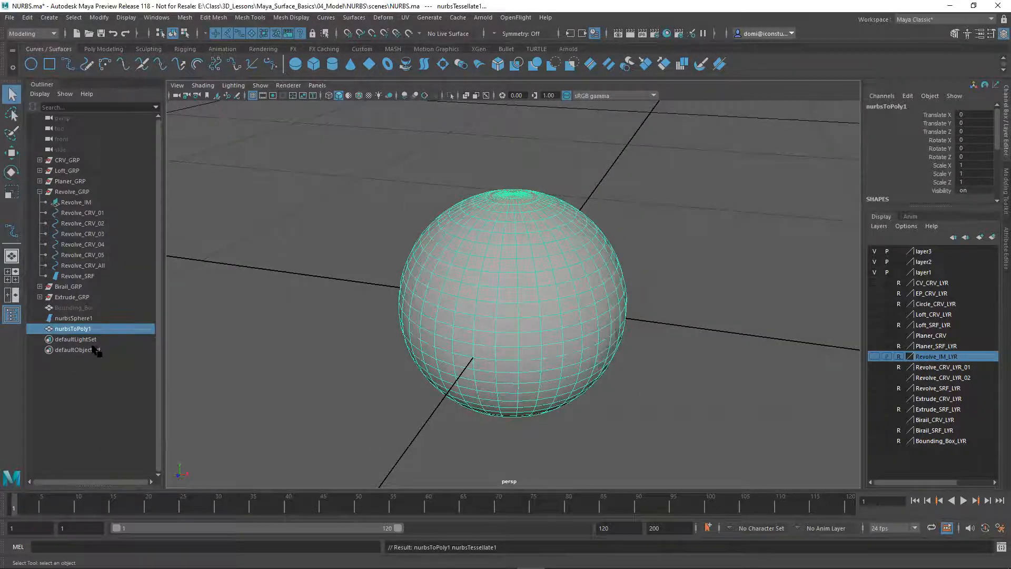
Step: Add the NURBS sphere and the converted polygon sphere each to its own new display layer
{"action": "left_click", "coordinate": [74, 318]}
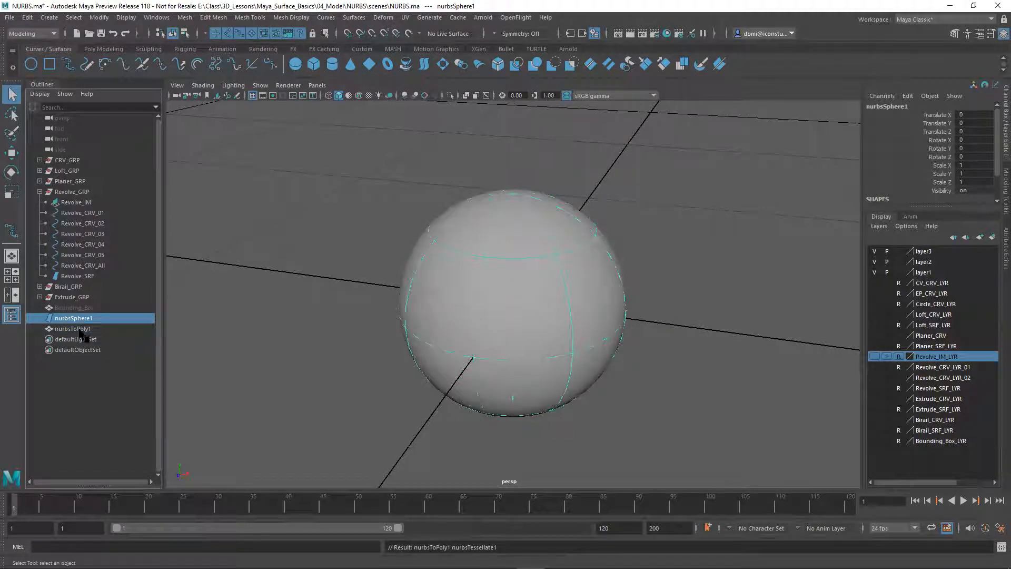
{"action": "left_click", "coordinate": [74, 329]}
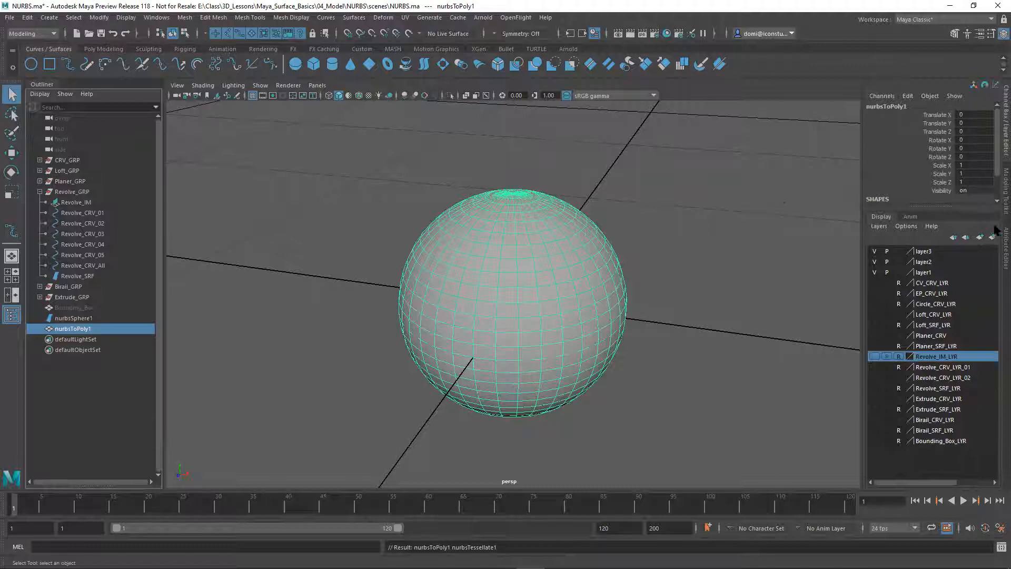
{"action": "left_click", "coordinate": [83, 318]}
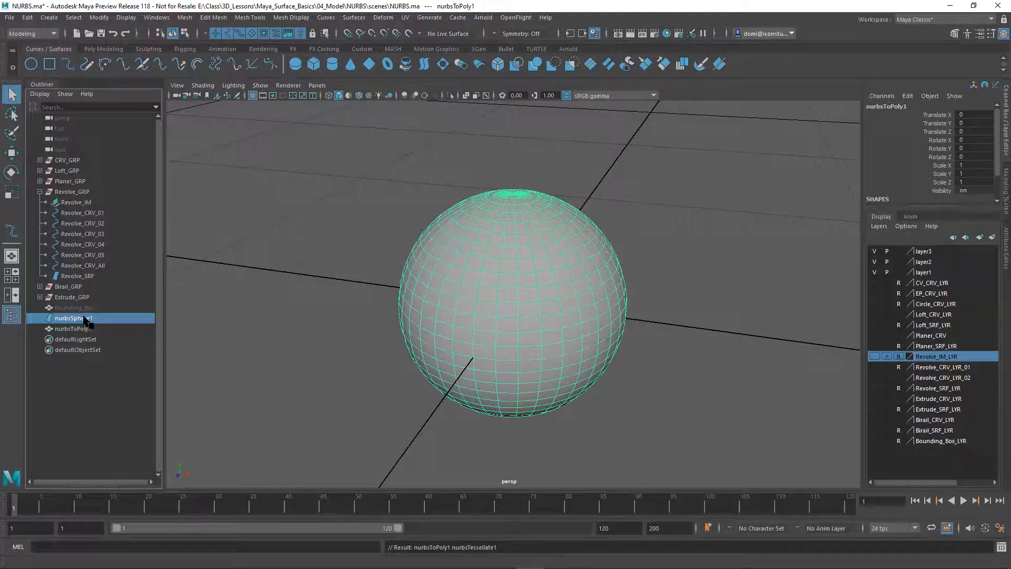
{"action": "left_click", "coordinate": [992, 238]}
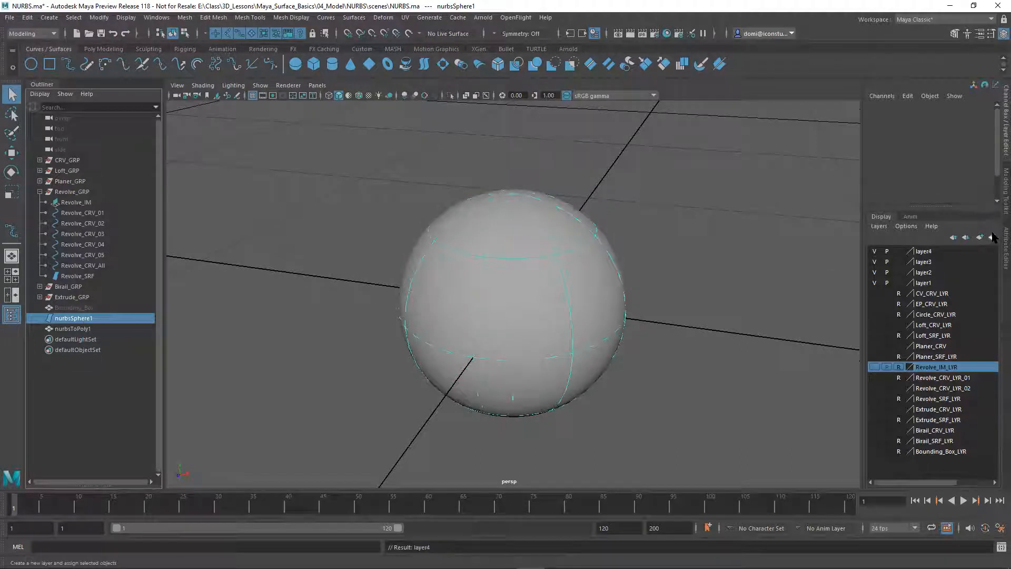
{"action": "left_click", "coordinate": [61, 329]}
{"action": "left_click", "coordinate": [991, 237]}
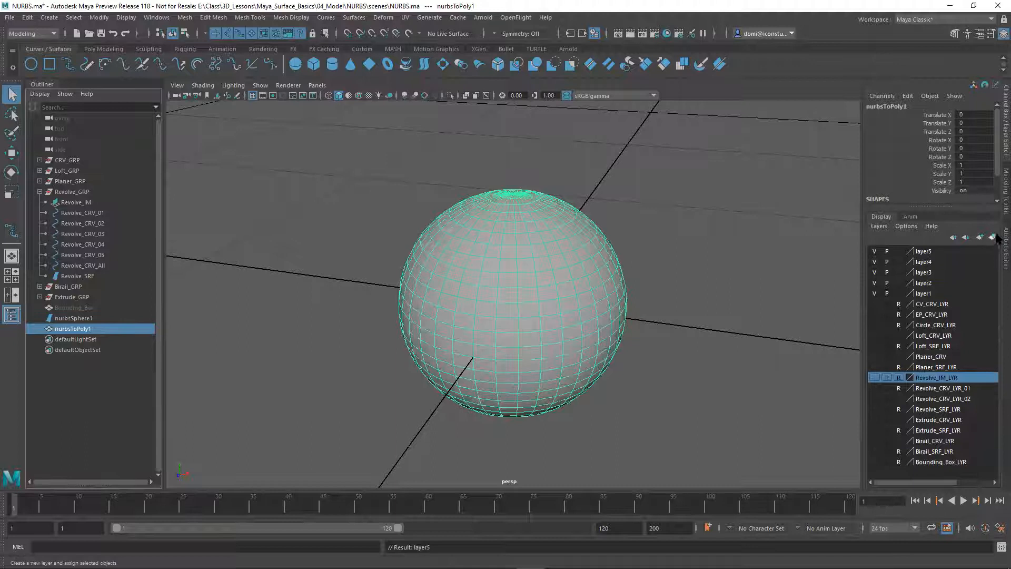
Step: Hide layer5 containing the polygon sphere, and select and frame the NURBS sphere
{"action": "left_click", "coordinate": [745, 219]}
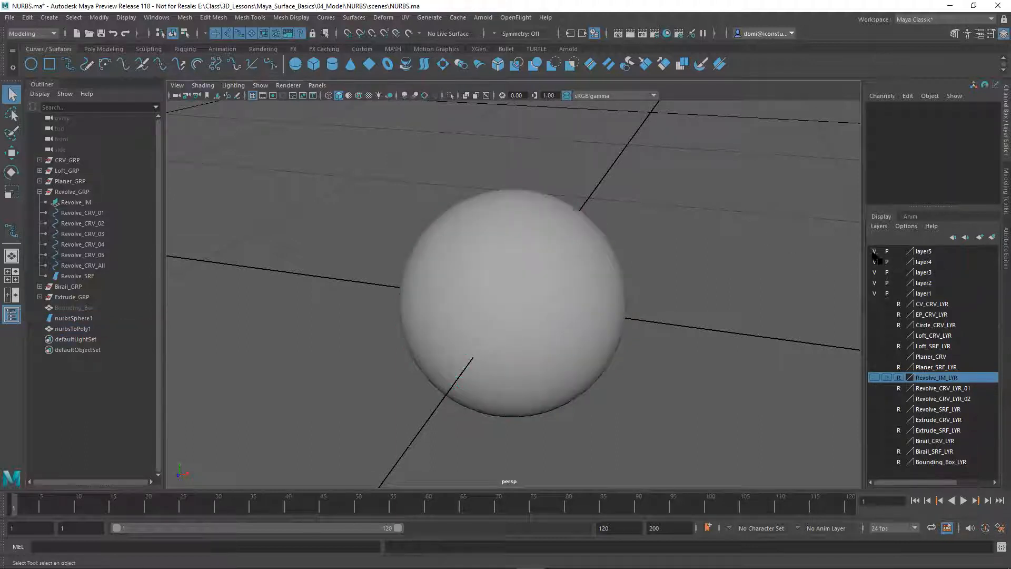
{"action": "left_click", "coordinate": [615, 361]}
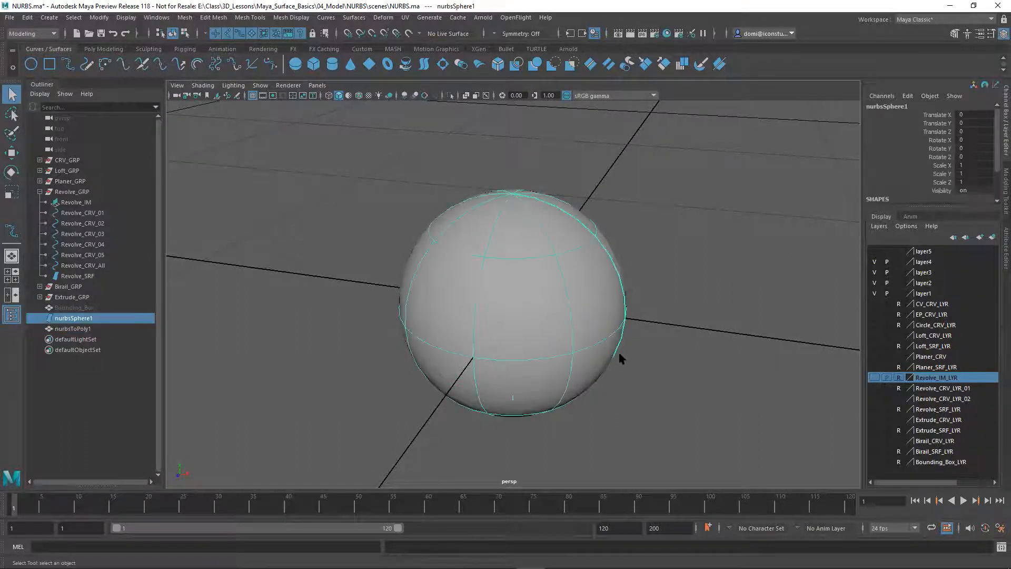
{"action": "left_click_drag", "start_coordinate": [683, 273], "coordinate": [605, 295], "text": "alt"}
{"action": "key", "text": "f"}
{"action": "right_click_drag", "start_coordinate": [605, 295], "coordinate": [767, 289], "text": "alt"}
{"action": "left_click_drag", "start_coordinate": [665, 292], "coordinate": [739, 294], "text": "alt"}
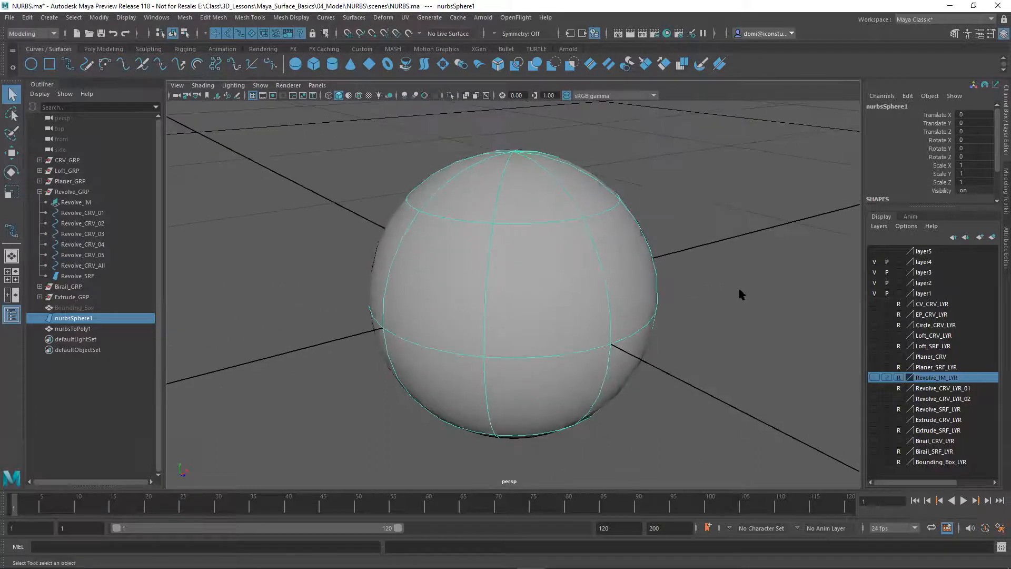
Step: Display the NURBS sphere's control vertices and pull two neighbouring side vertices outward about 2.15 units along negative X
{"action": "right_click", "coordinate": [392, 262]}
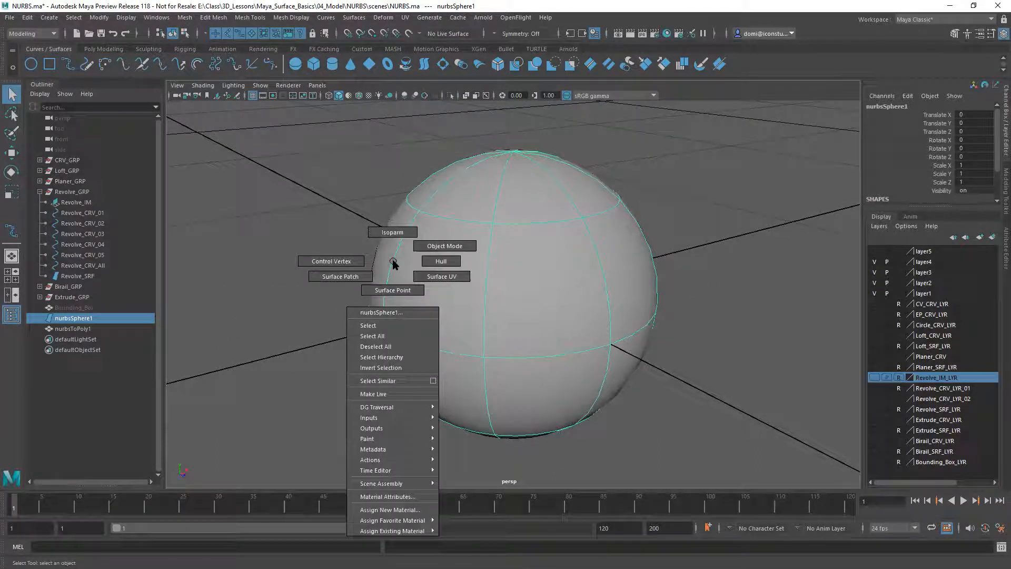
{"action": "left_click", "coordinate": [347, 262]}
{"action": "left_click_drag", "start_coordinate": [428, 280], "coordinate": [387, 275], "text": "alt"}
{"action": "left_click_drag", "start_coordinate": [291, 253], "coordinate": [349, 326]}
{"action": "left_click_drag", "start_coordinate": [362, 153], "coordinate": [390, 196], "text": "shift"}
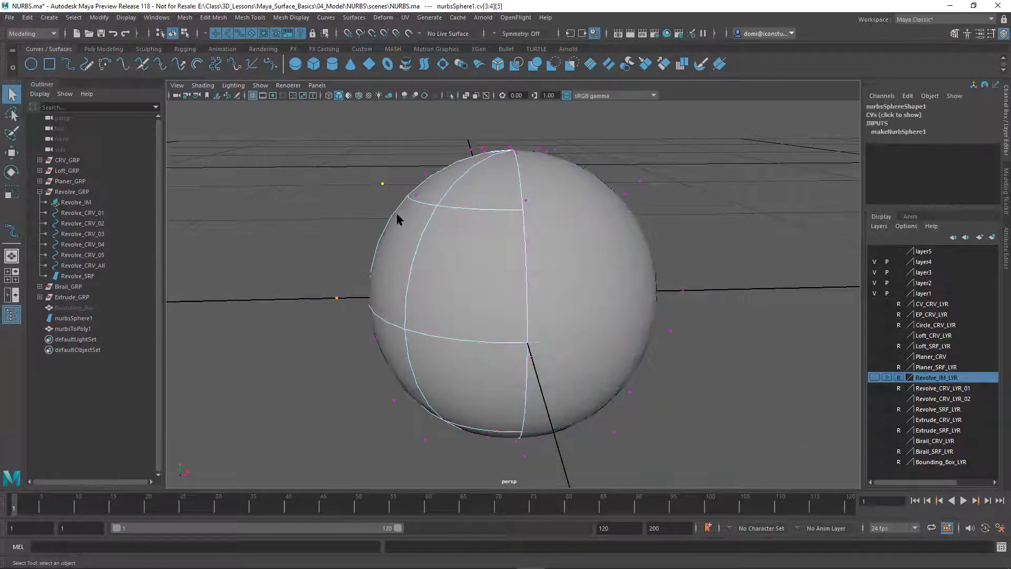
{"action": "right_click_drag", "start_coordinate": [463, 259], "coordinate": [337, 242], "text": "alt"}
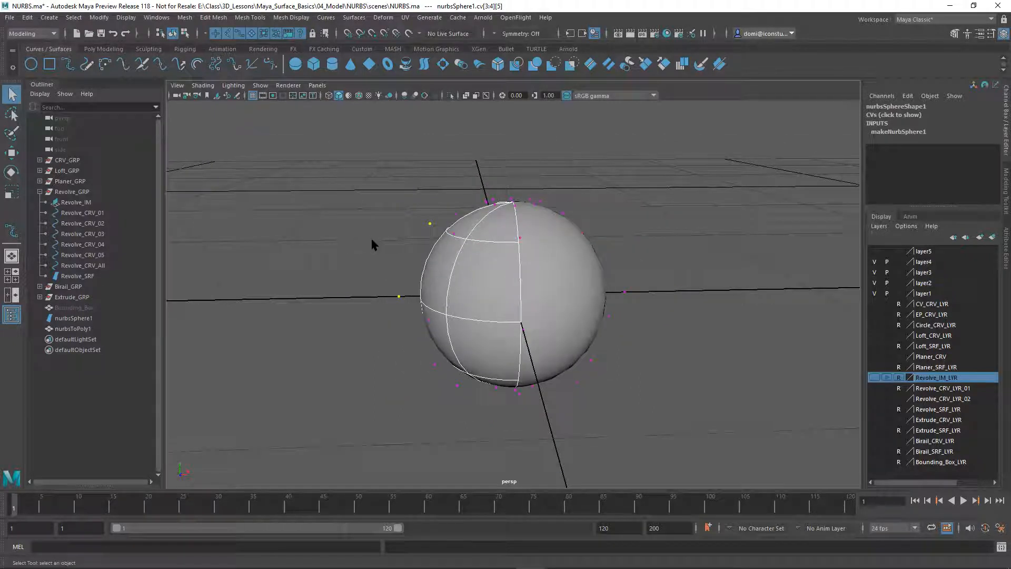
{"action": "key", "text": "w"}
{"action": "left_click_drag", "start_coordinate": [460, 260], "coordinate": [358, 266]}
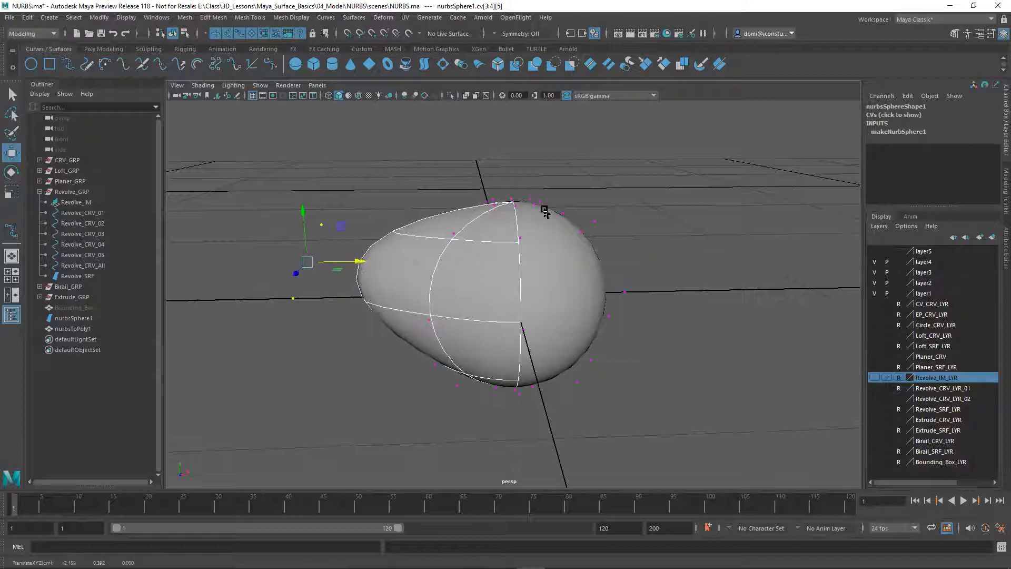
{"action": "left_click", "coordinate": [654, 209]}
Step: Hide layer4 with the NURBS sphere, show layer5, and select the converted polygon mesh to inspect its shape
{"action": "left_click_drag", "start_coordinate": [658, 225], "coordinate": [724, 233], "text": "alt"}
{"action": "left_click", "coordinate": [873, 251]}
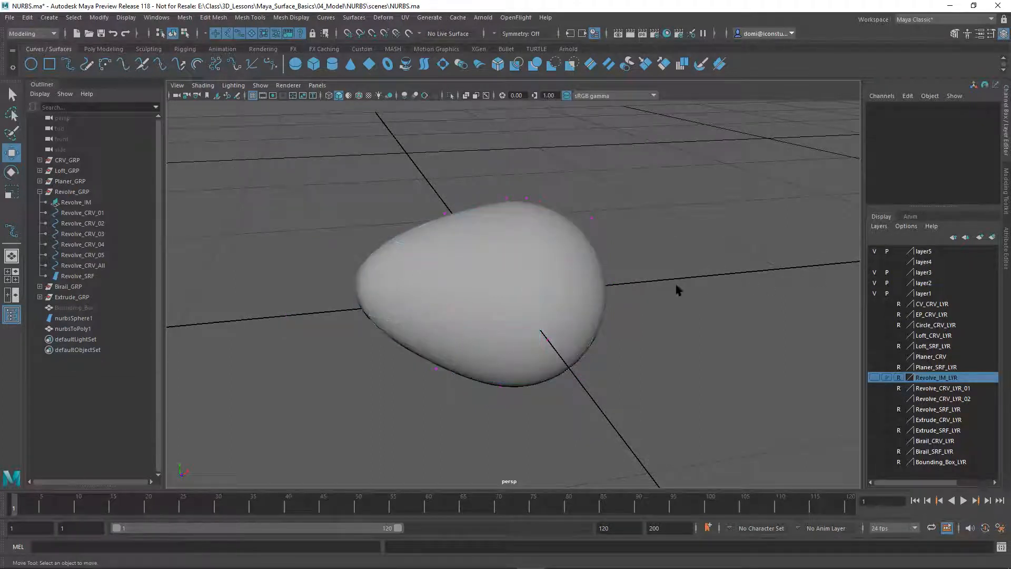
{"action": "left_click", "coordinate": [584, 320]}
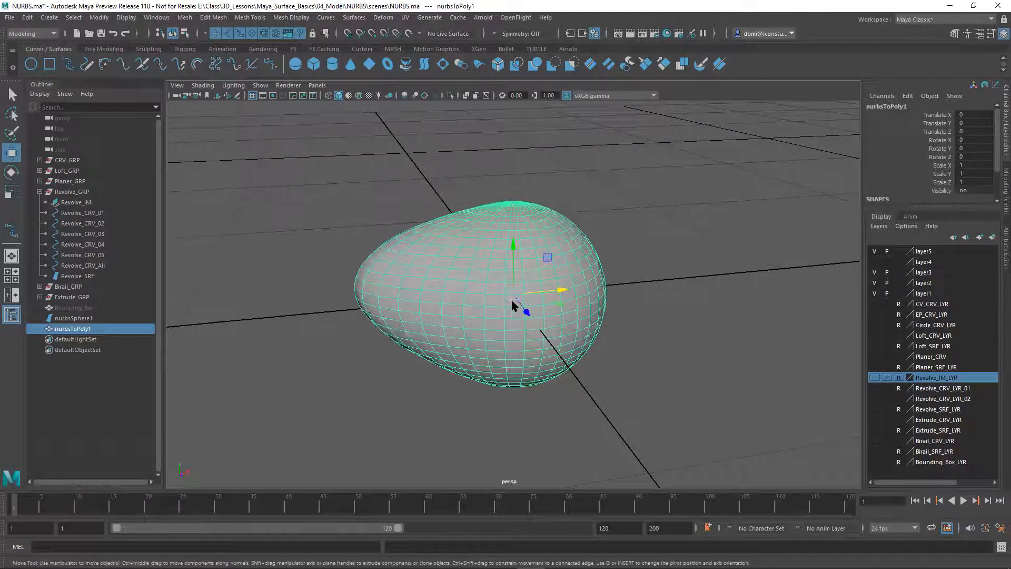
{"action": "mouse_move", "coordinate": [646, 257]}
{"action": "left_mouse_down", "text": "alt"}
{"action": "mouse_move", "coordinate": [654, 228]}
{"action": "mouse_move", "coordinate": [665, 233]}
{"action": "mouse_move", "coordinate": [632, 269]}
{"action": "left_mouse_up", "text": "alt"}
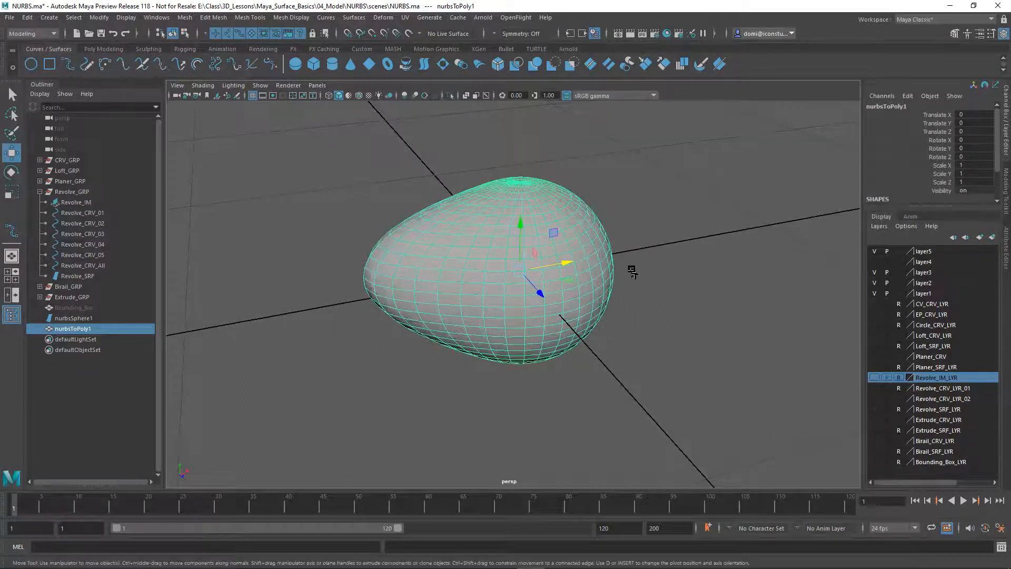
Step: Delete the reshaped polygon mesh converted from the NURBS sphere
{"action": "left_click", "coordinate": [66, 318]}
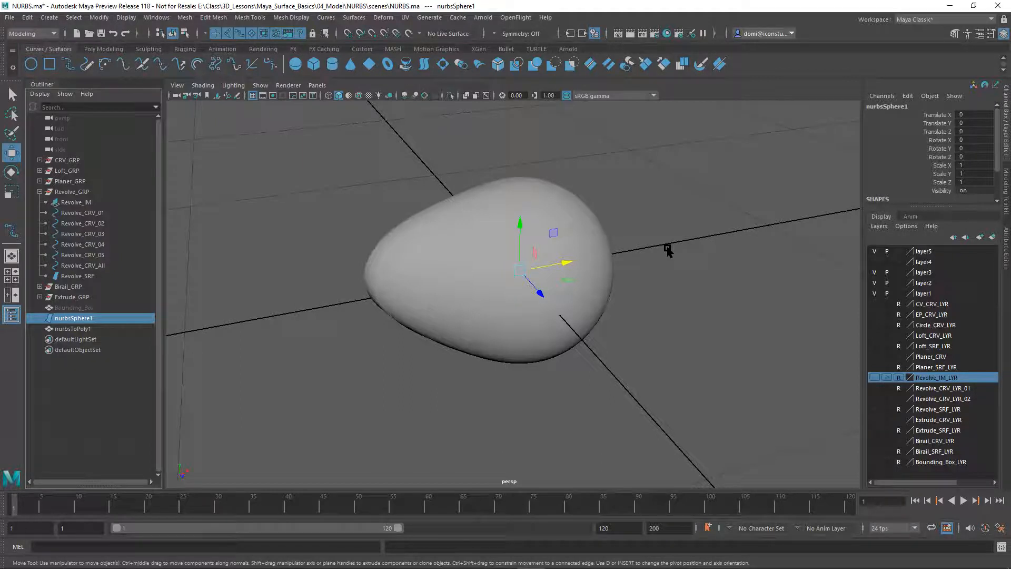
{"action": "left_click", "coordinate": [688, 192]}
{"action": "mouse_move", "coordinate": [710, 237]}
{"action": "left_mouse_down", "text": "alt"}
{"action": "mouse_move", "coordinate": [706, 223]}
{"action": "mouse_move", "coordinate": [712, 239]}
{"action": "mouse_move", "coordinate": [723, 229]}
{"action": "left_mouse_up", "text": "alt"}
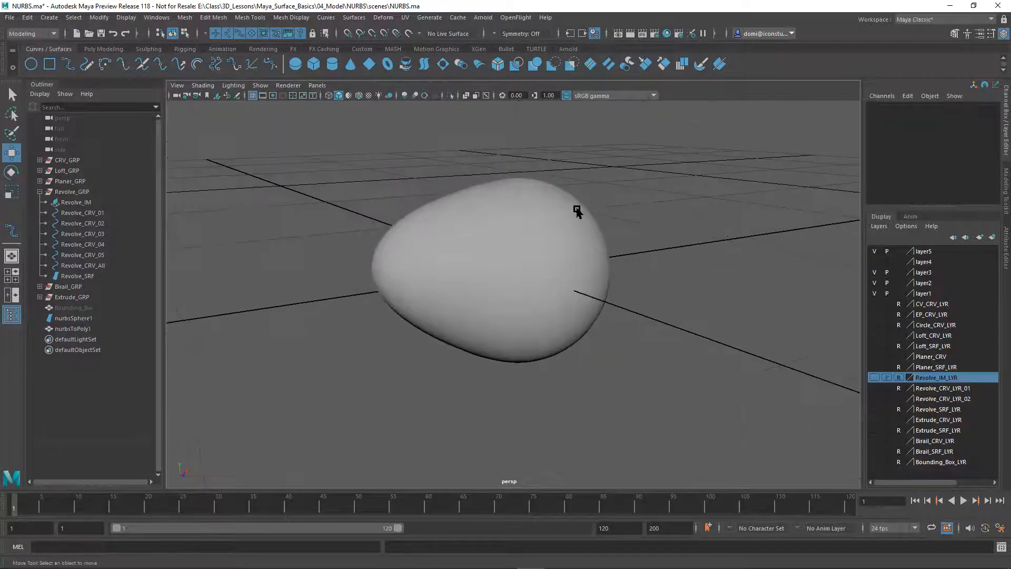
{"action": "left_click_drag", "start_coordinate": [345, 168], "coordinate": [489, 238]}
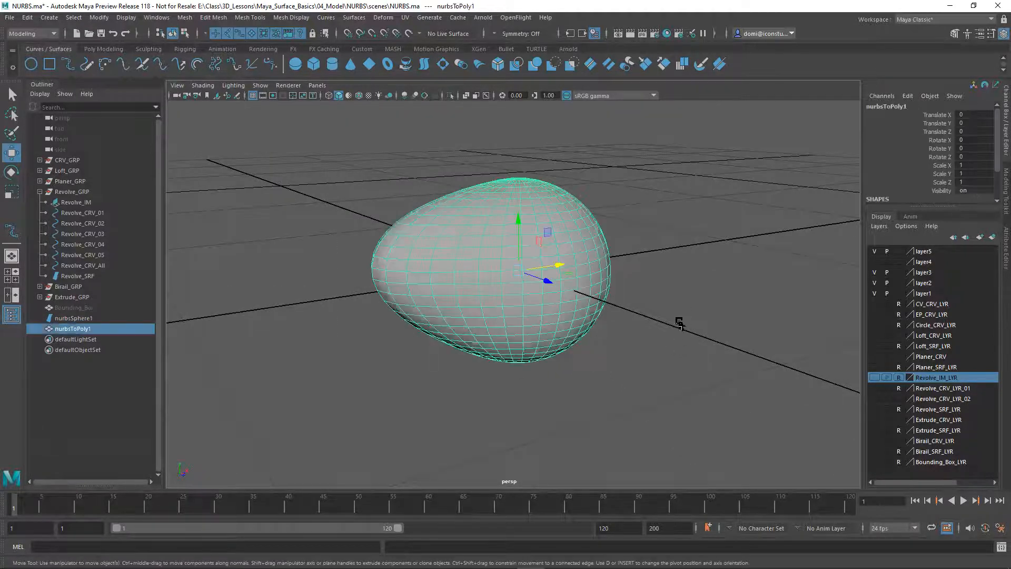
{"action": "key", "text": "Delete"}
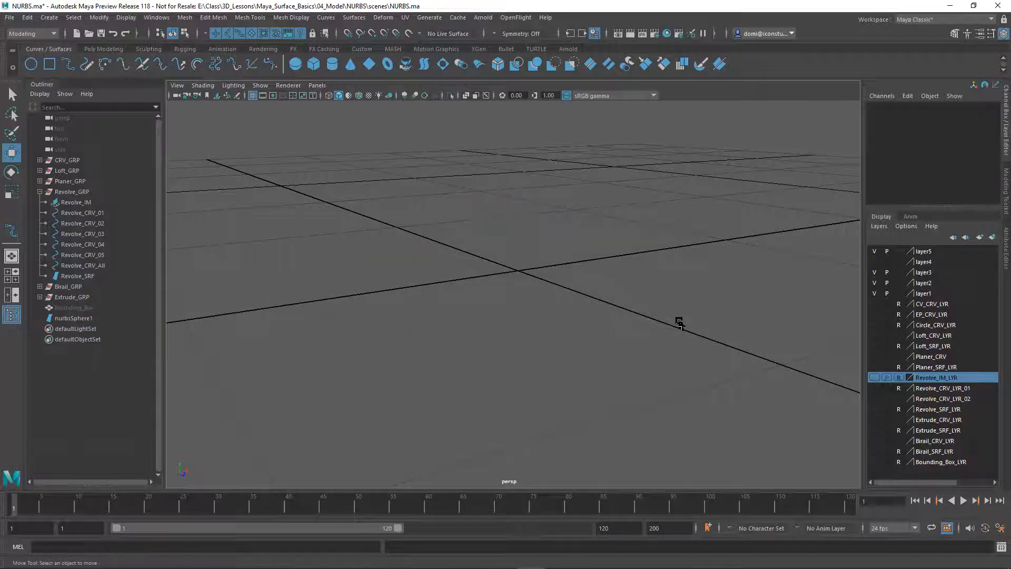